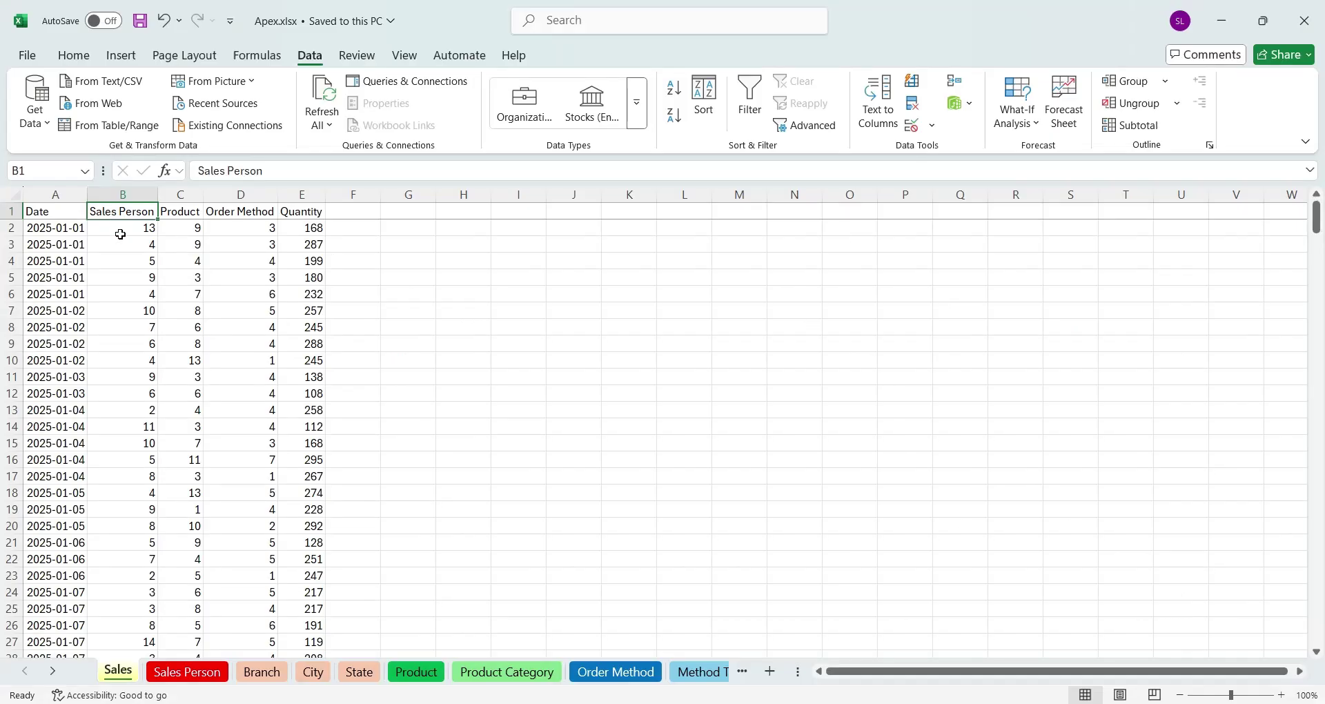
# Review the Quantity column of the Sales sheet and the Sales Person, Product and Order Method sheets of the workbook.
pyautogui.press('Down')
pyautogui.press('Right')
pyautogui.press('Right')
pyautogui.press('Right')
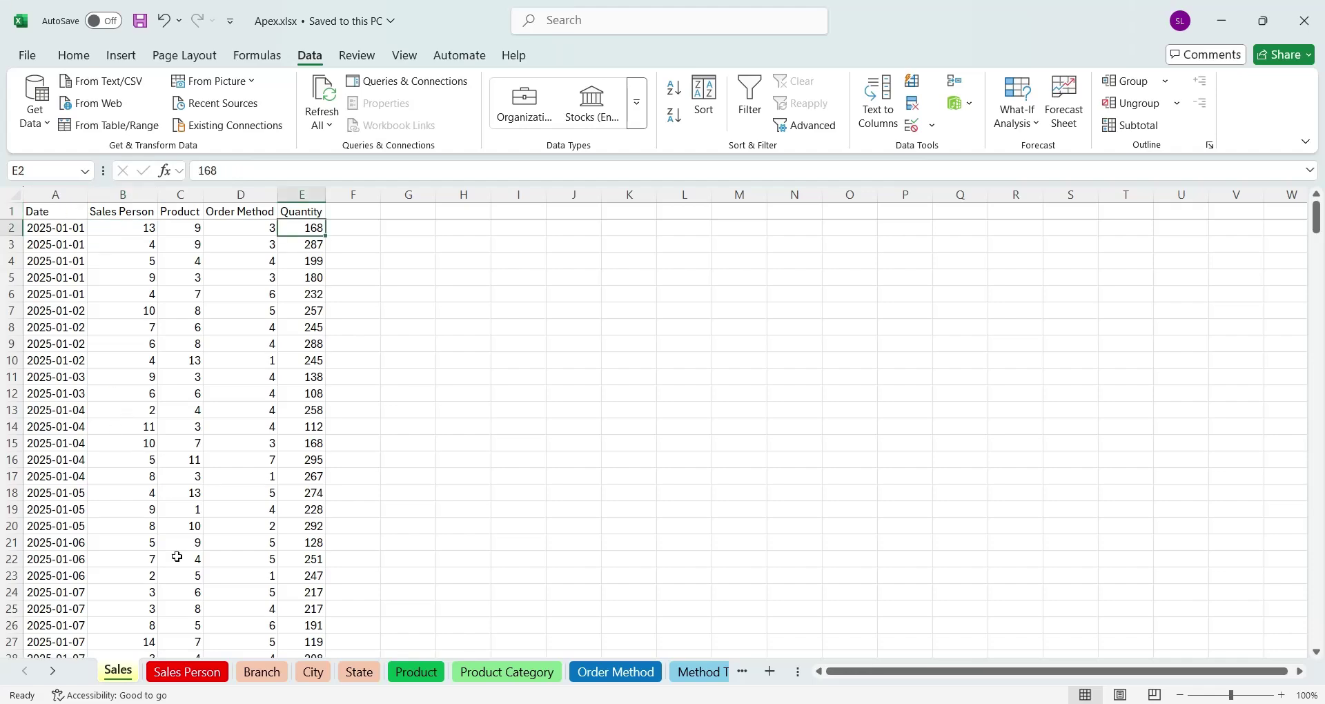
pyautogui.click(199, 673)
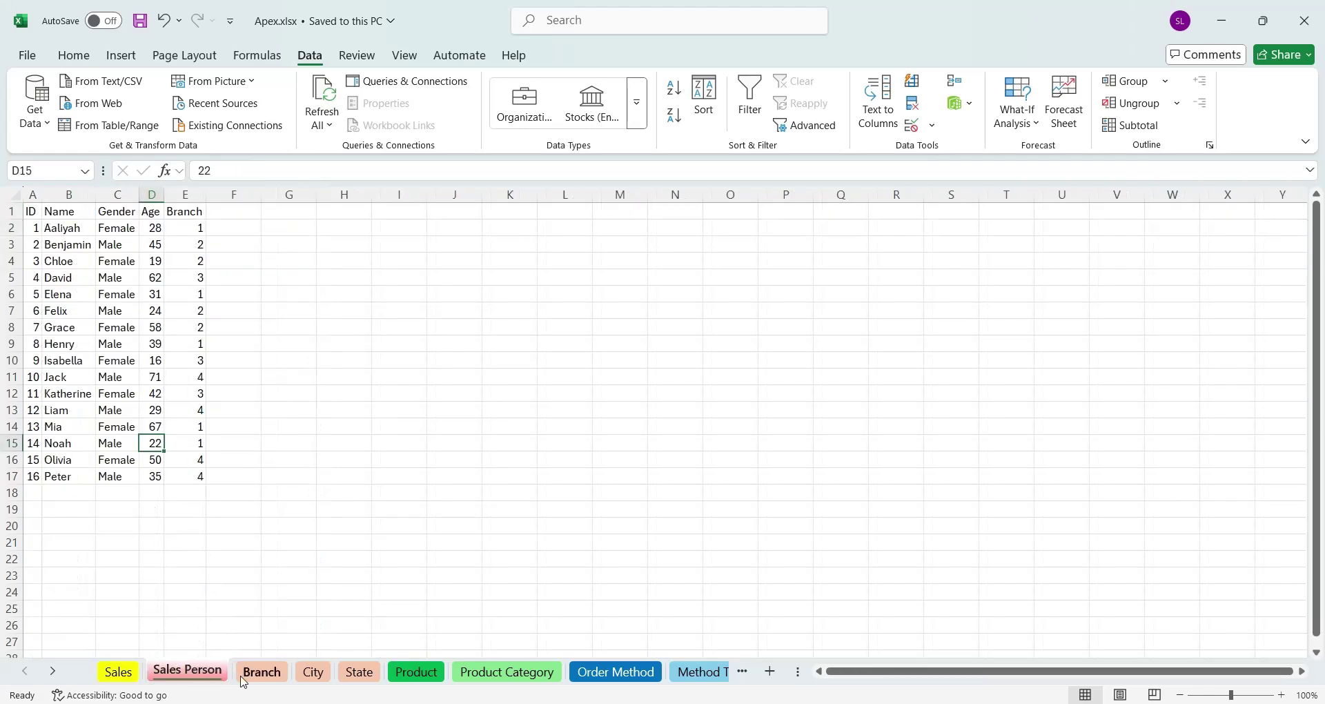
pyautogui.click(416, 673)
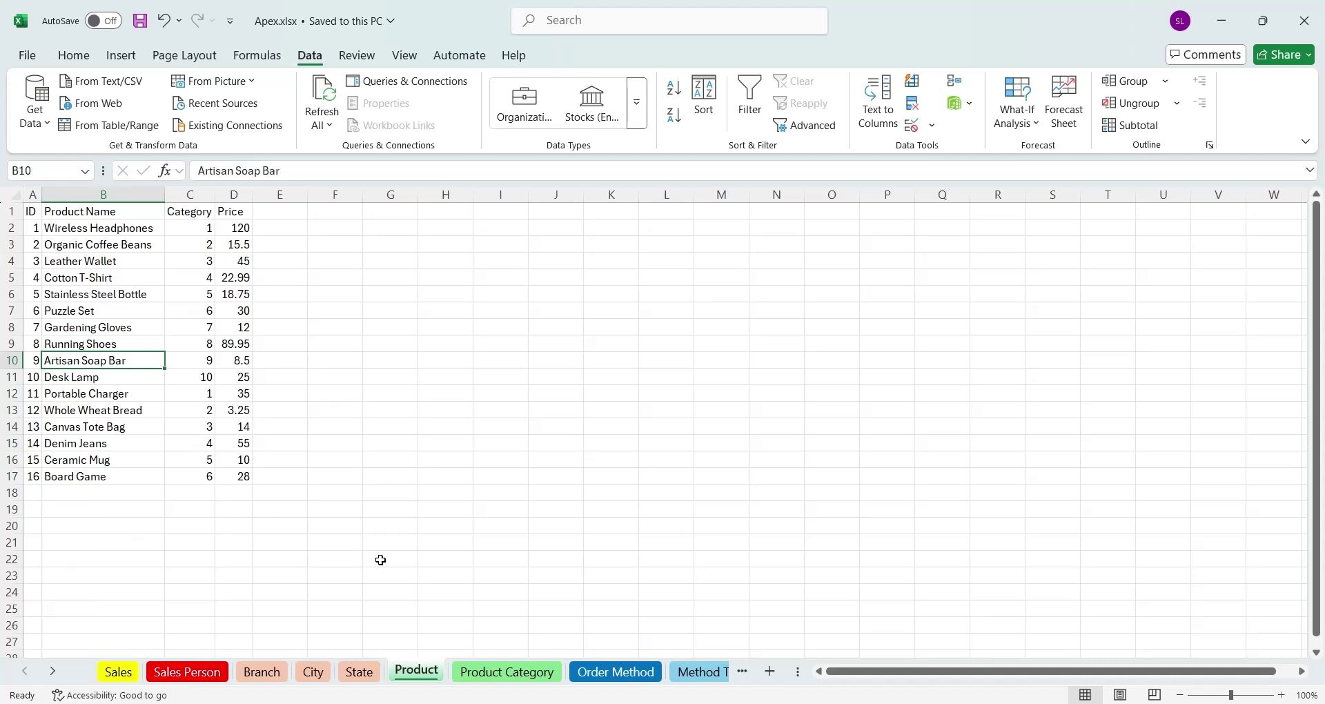
pyautogui.click(637, 680)
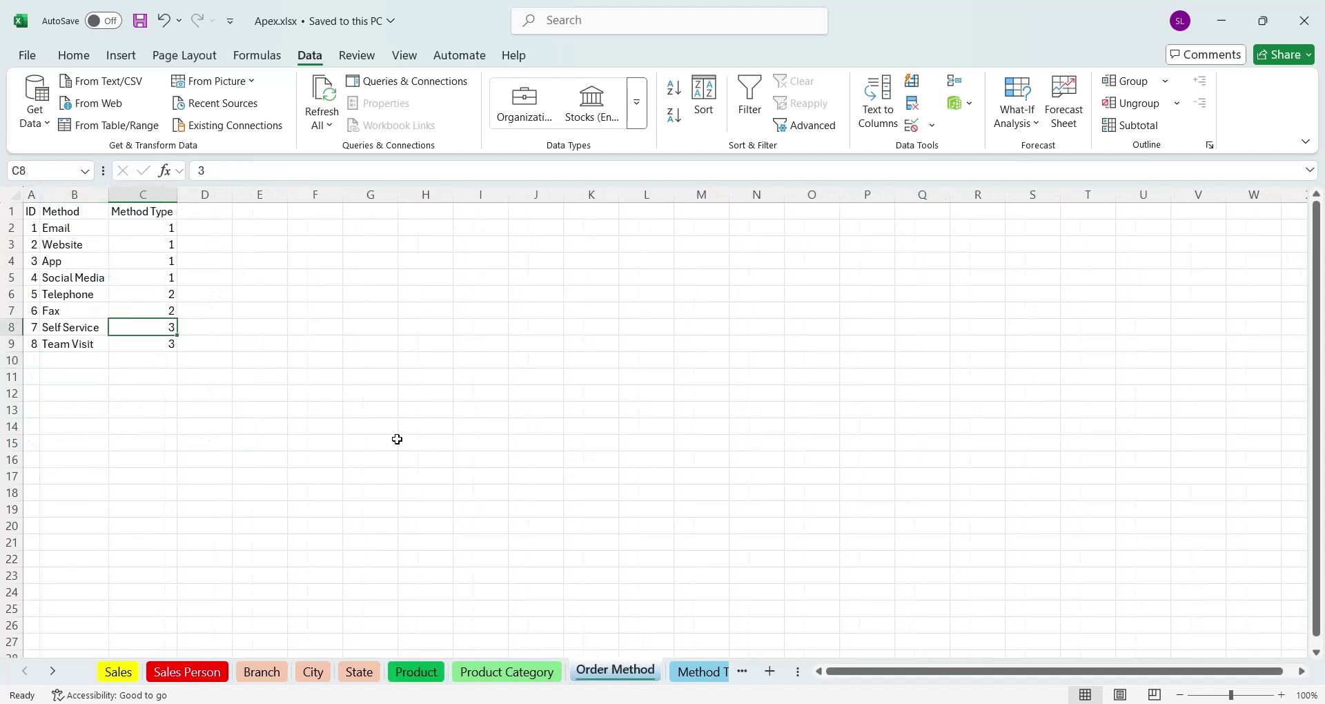
pyautogui.press('Up')
pyautogui.press('Up')
pyautogui.press('Up')
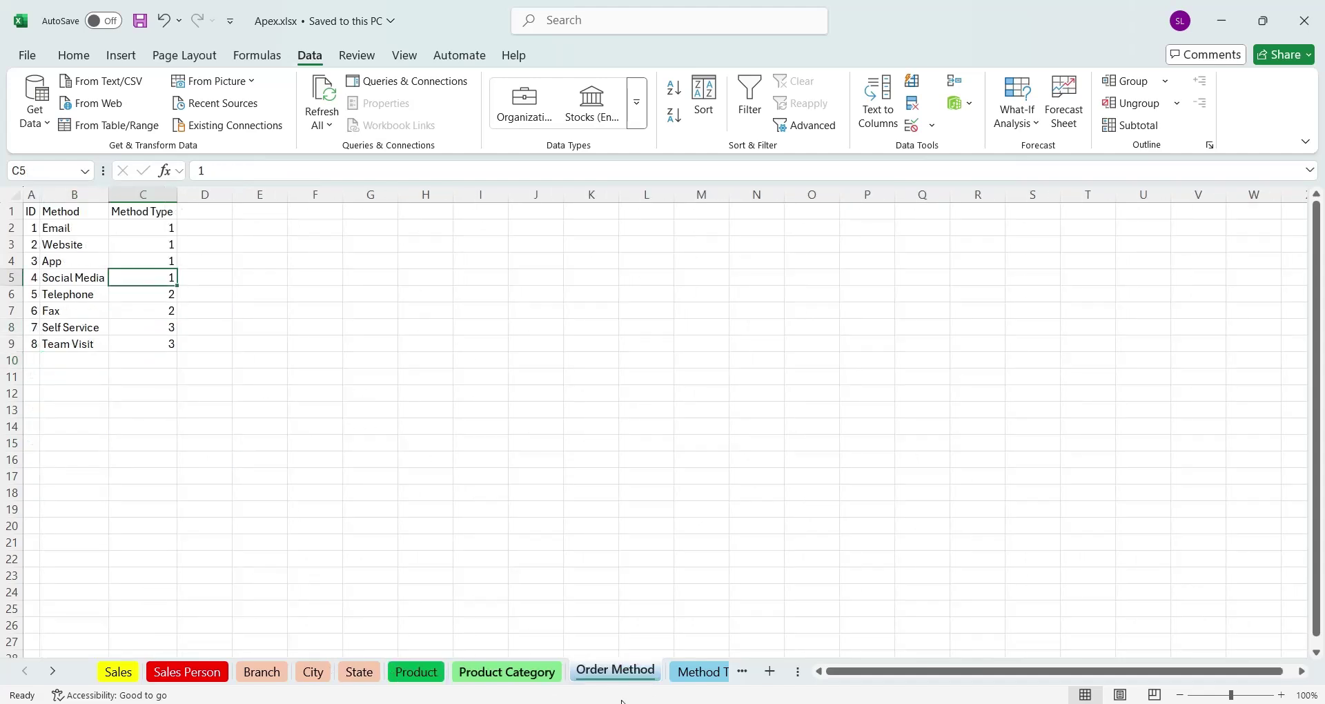
pyautogui.click(119, 672)
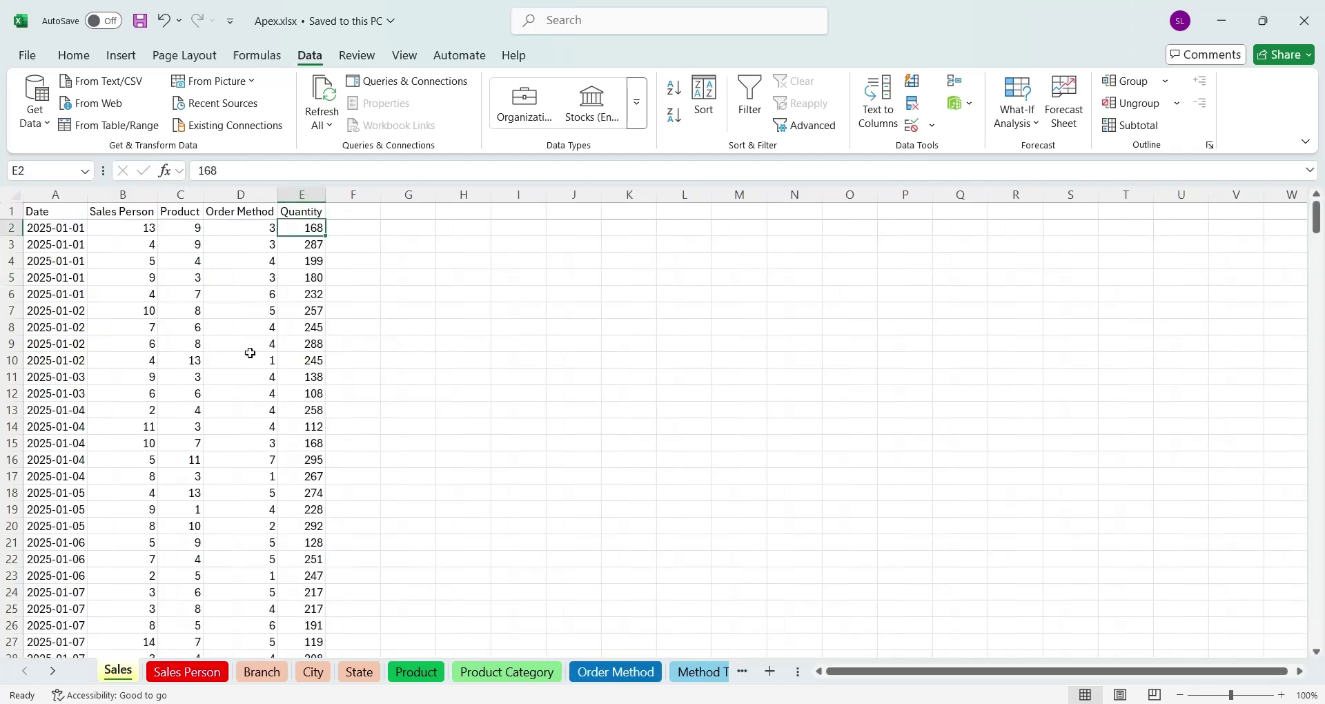
pyautogui.click(233, 299)
# Switch to Power BI Desktop and import the Excel workbook Apex.xlsx.
pyautogui.hotkey('alt', 'Tab')
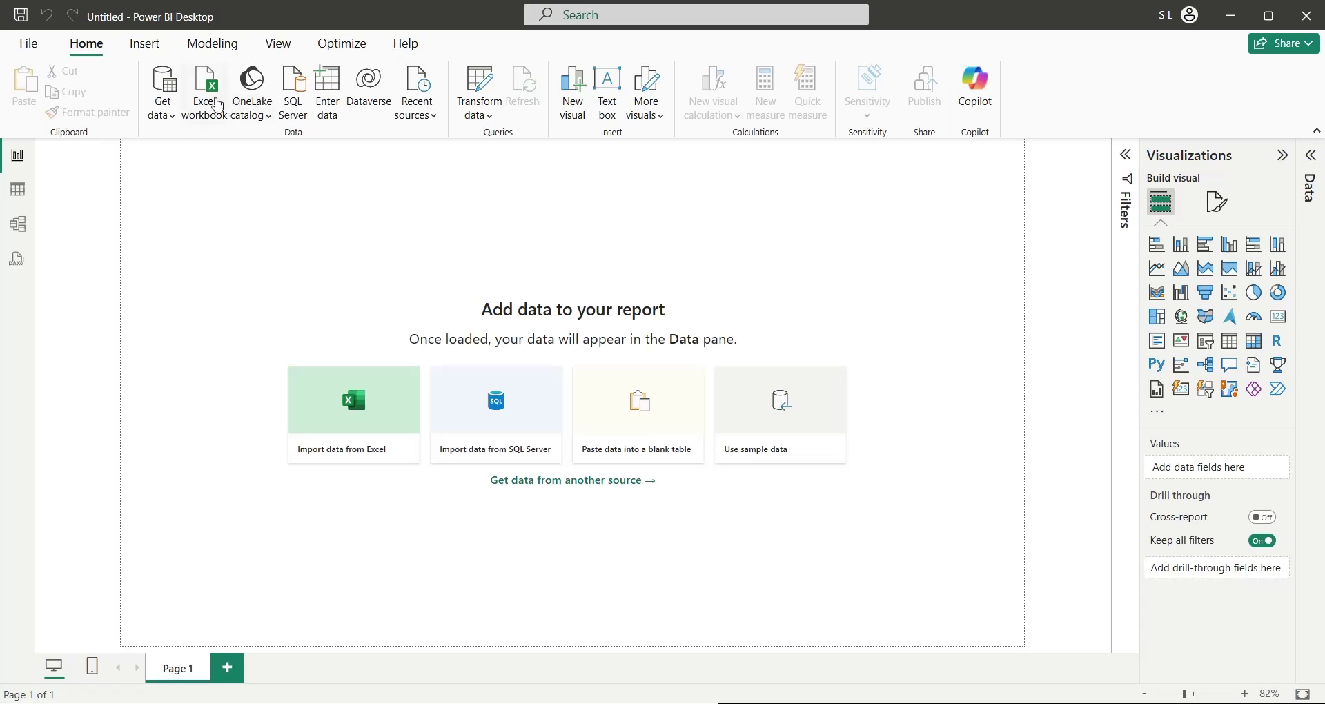
pyautogui.click(213, 107)
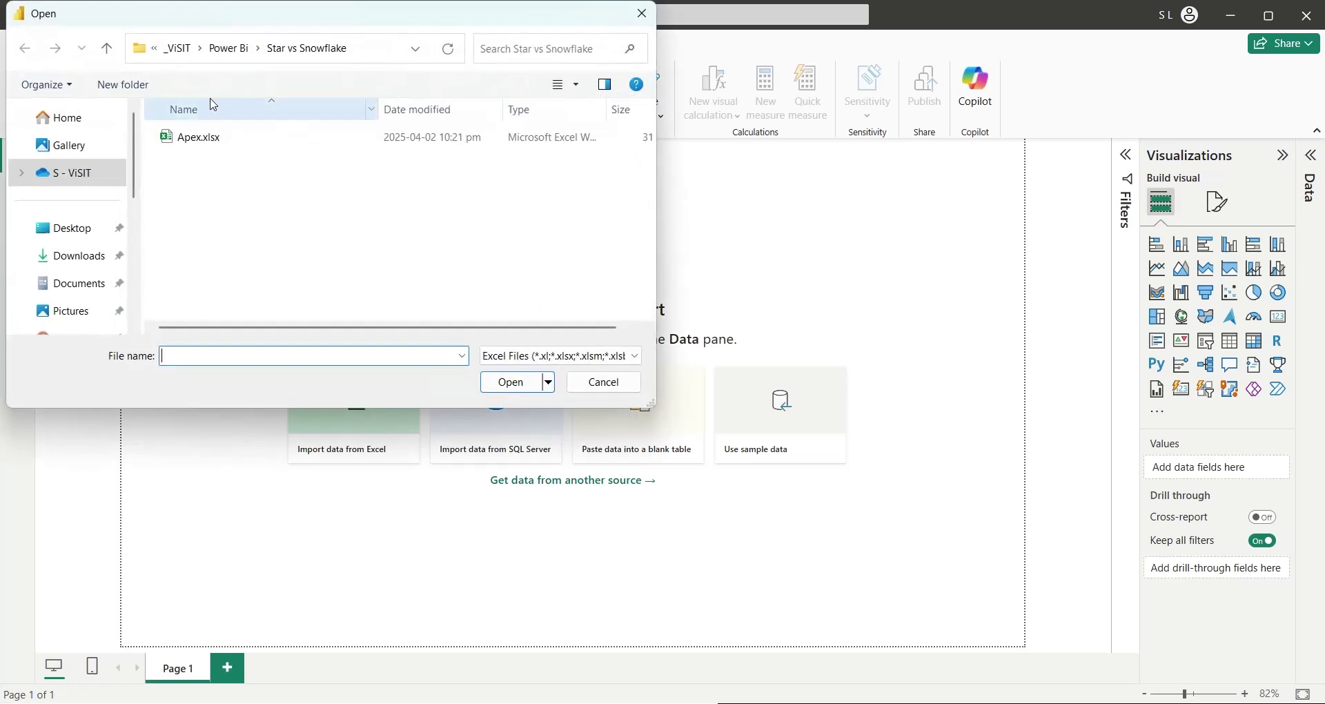
pyautogui.click(186, 144)
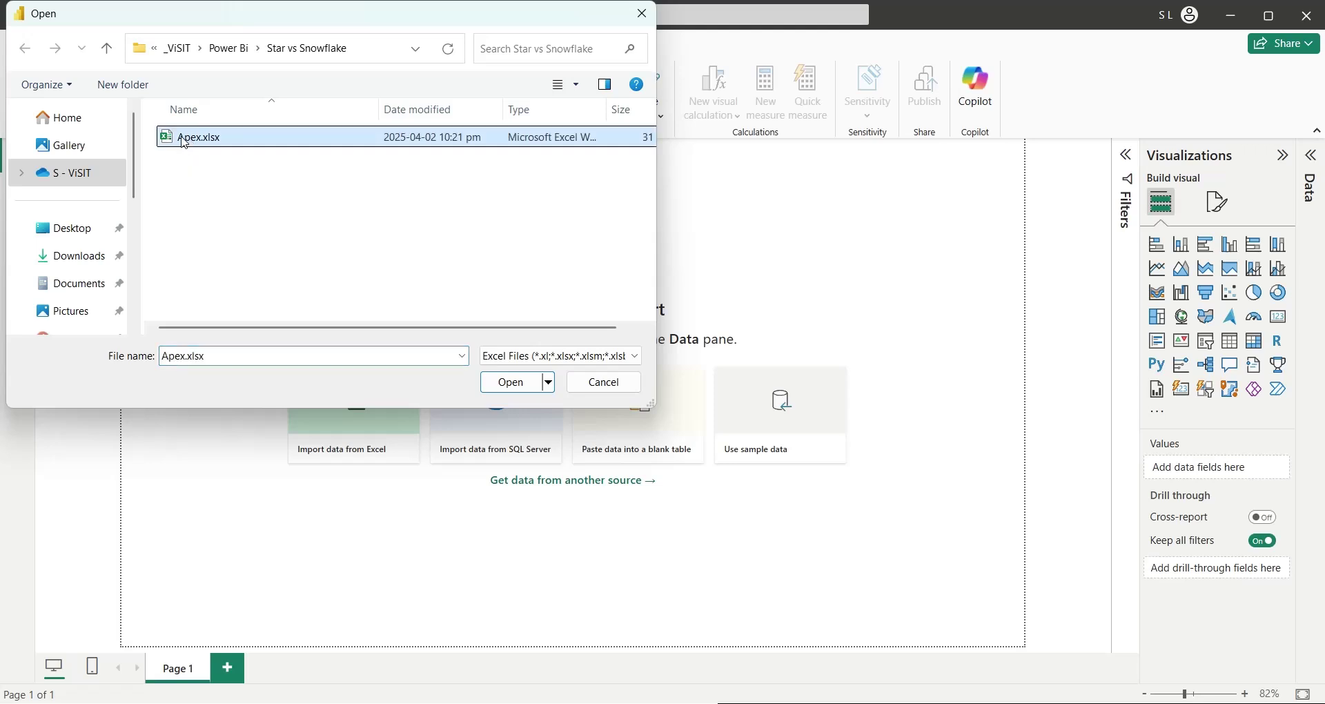
pyautogui.click(513, 384)
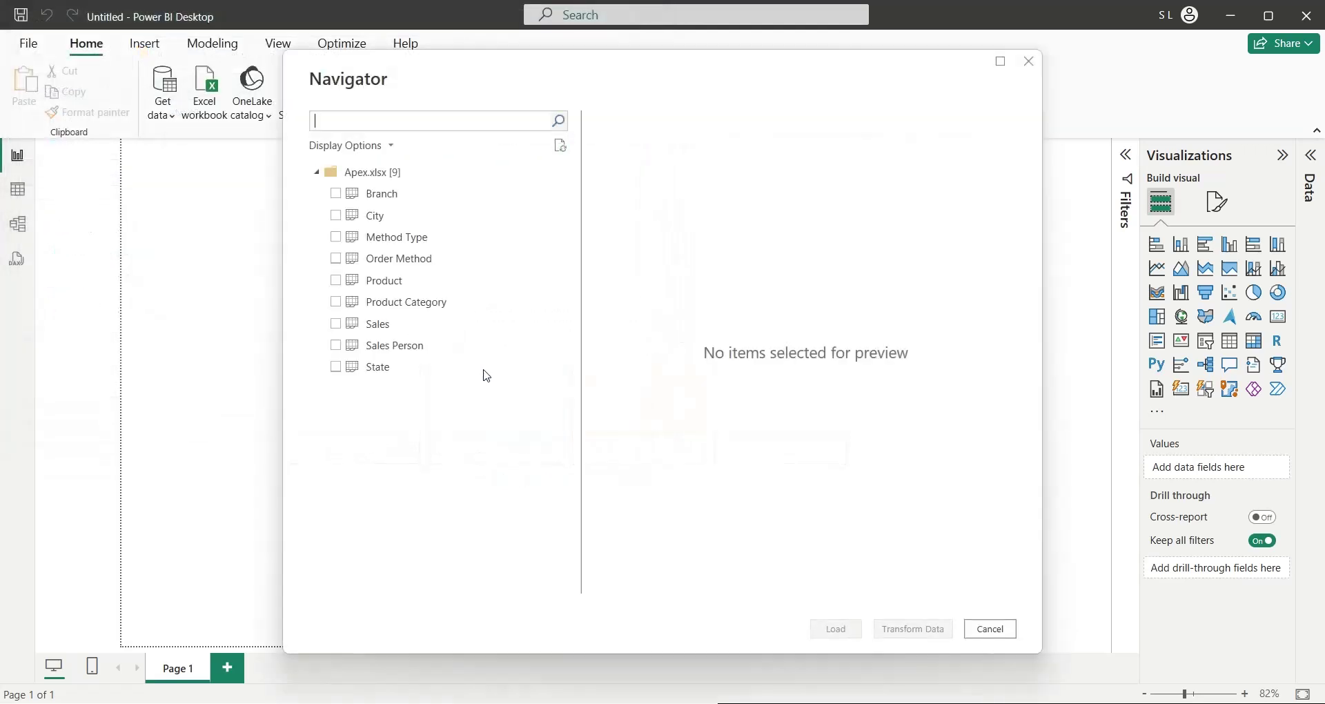
# Load all nine tables: Branch, City, Method Type, Order Method, Product, Product Category, Sales, Sales Person and State.
pyautogui.click(428, 120)
pyautogui.moveTo(459, 84); pyautogui.dragTo(443, 72)
pyautogui.click(320, 181)
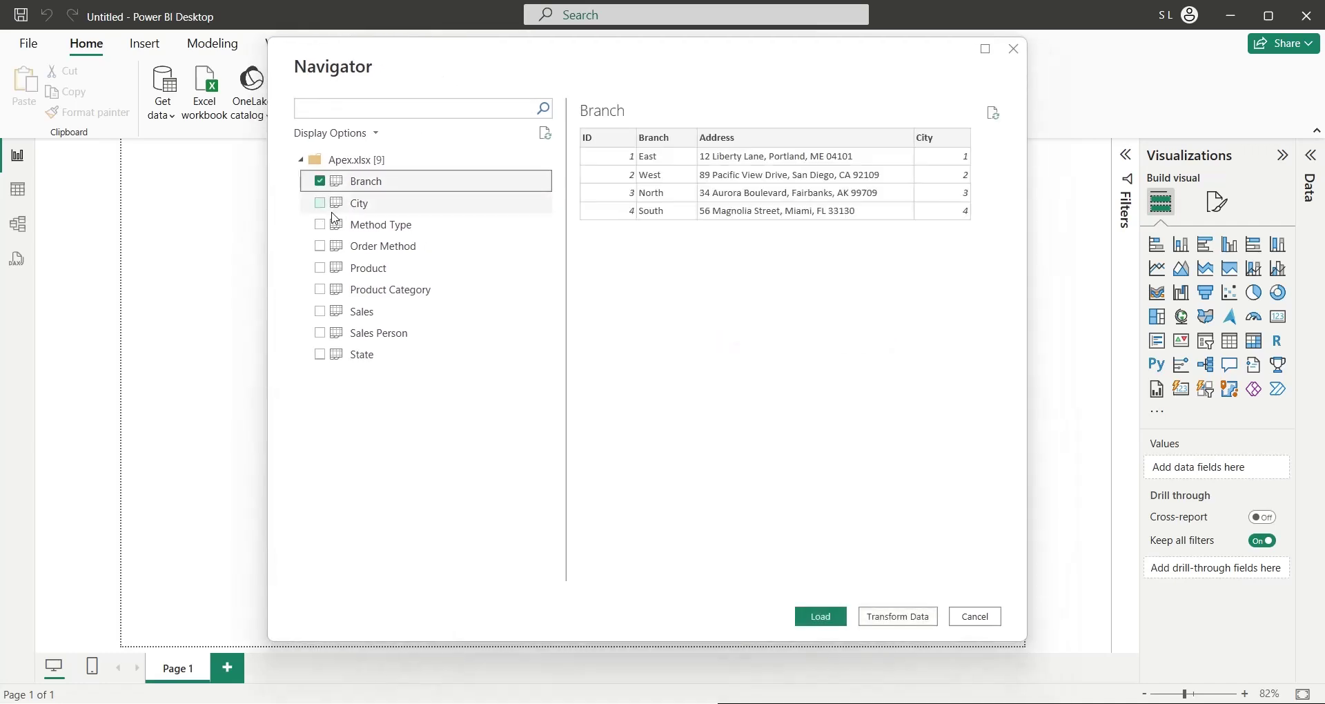
pyautogui.click(320, 203)
pyautogui.click(320, 224)
pyautogui.click(321, 246)
pyautogui.click(320, 268)
pyautogui.click(322, 293)
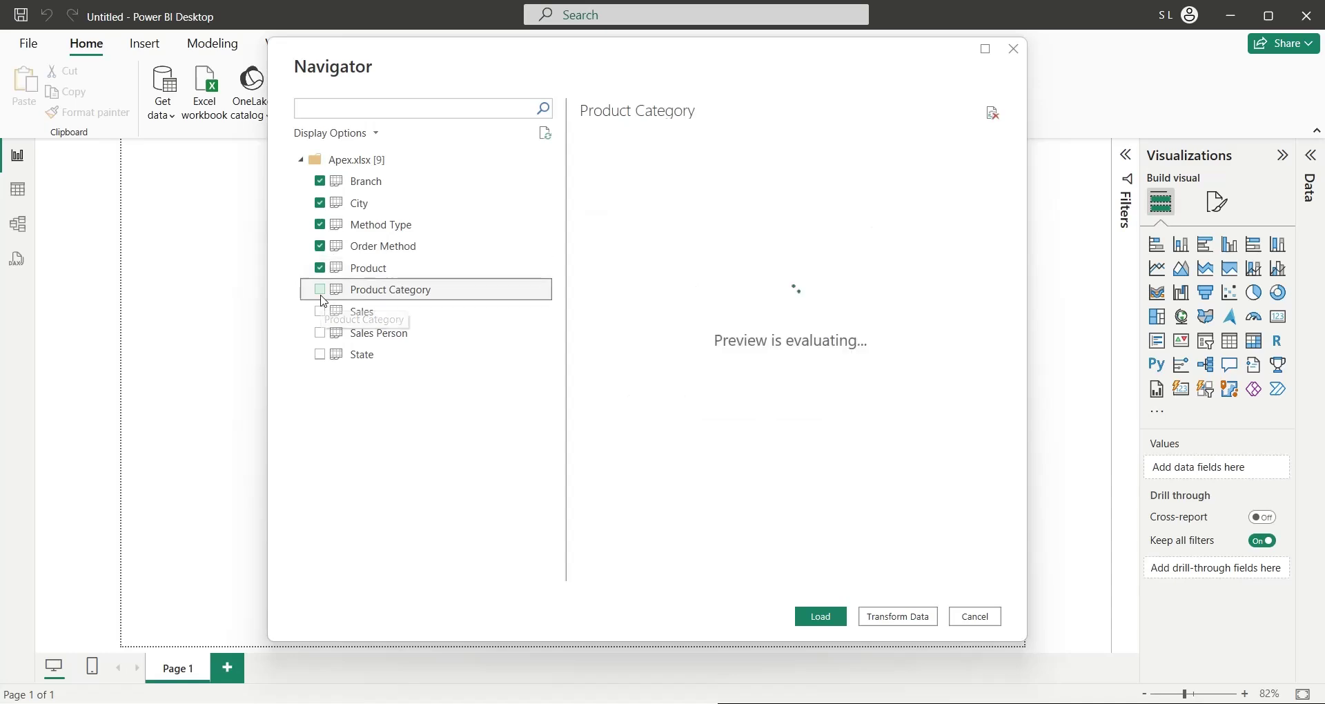
pyautogui.click(322, 314)
pyautogui.click(320, 334)
pyautogui.click(319, 354)
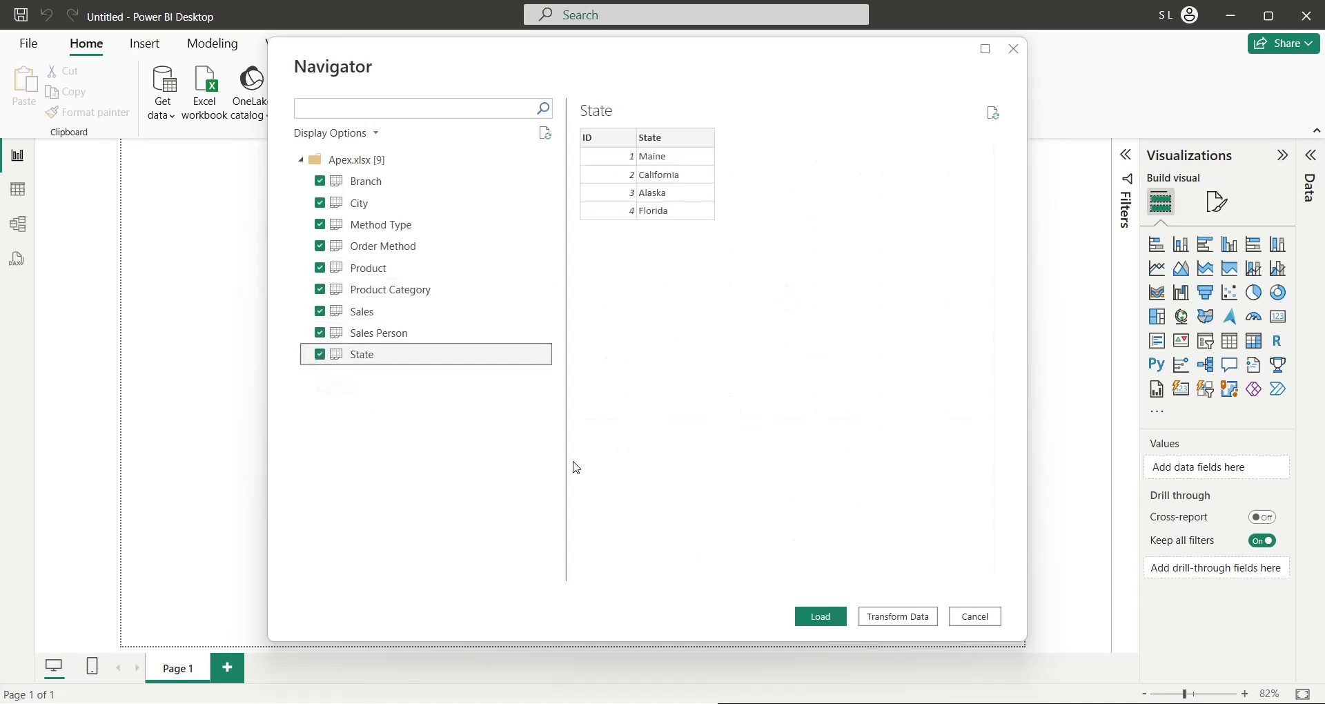
pyautogui.click(807, 626)
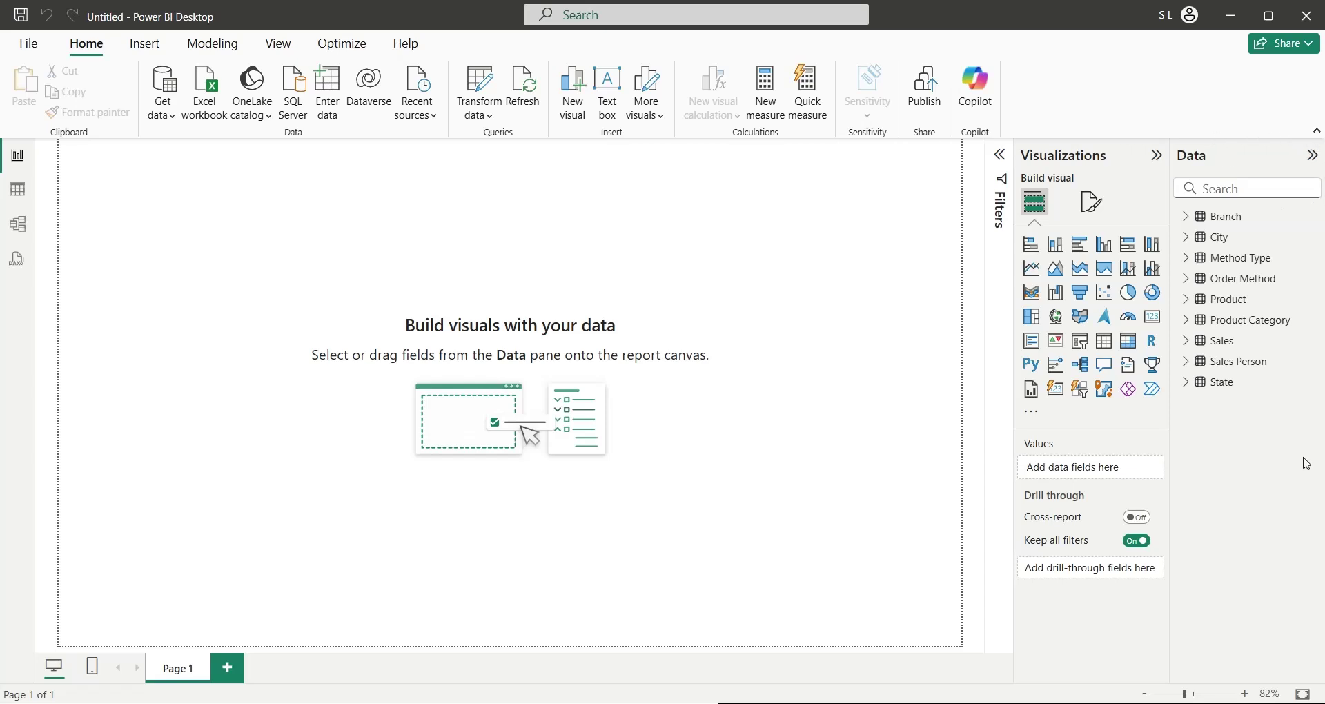
# Expand every loaded table from Branch through State and examine the fields each one contains.
pyautogui.click(1187, 218)
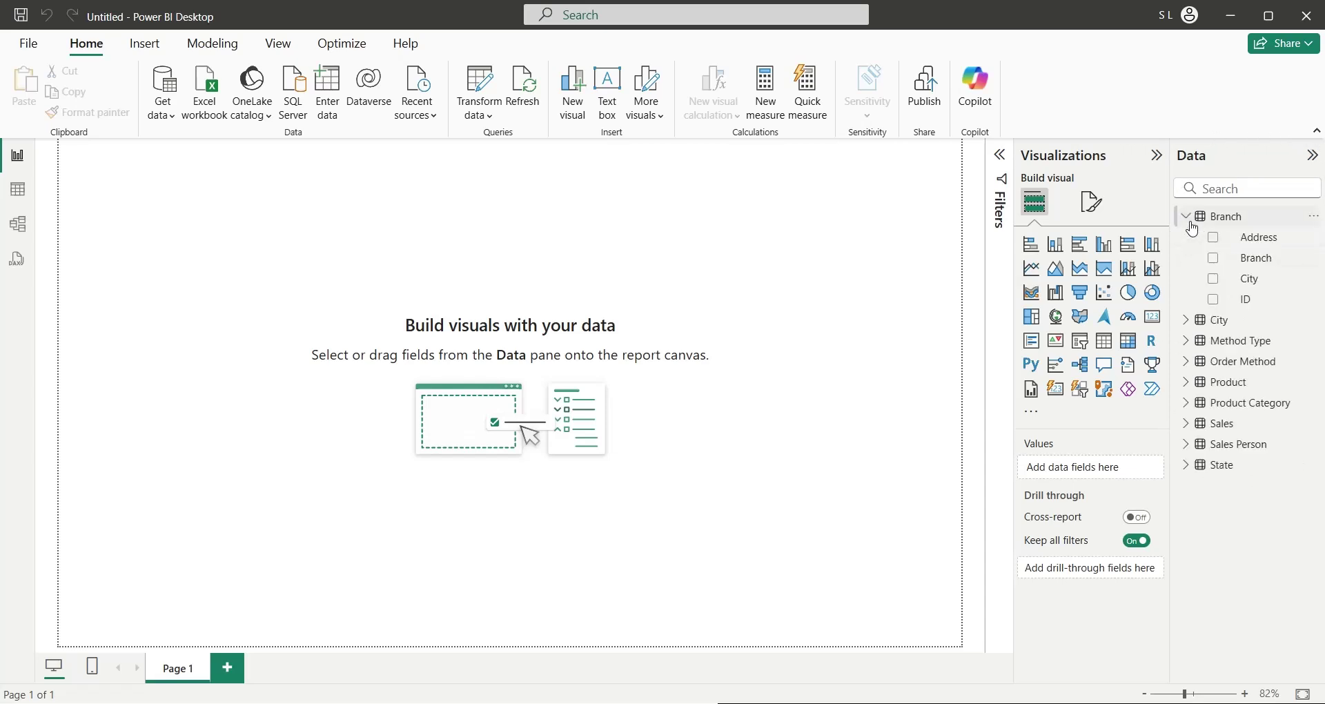
pyautogui.click(1187, 320)
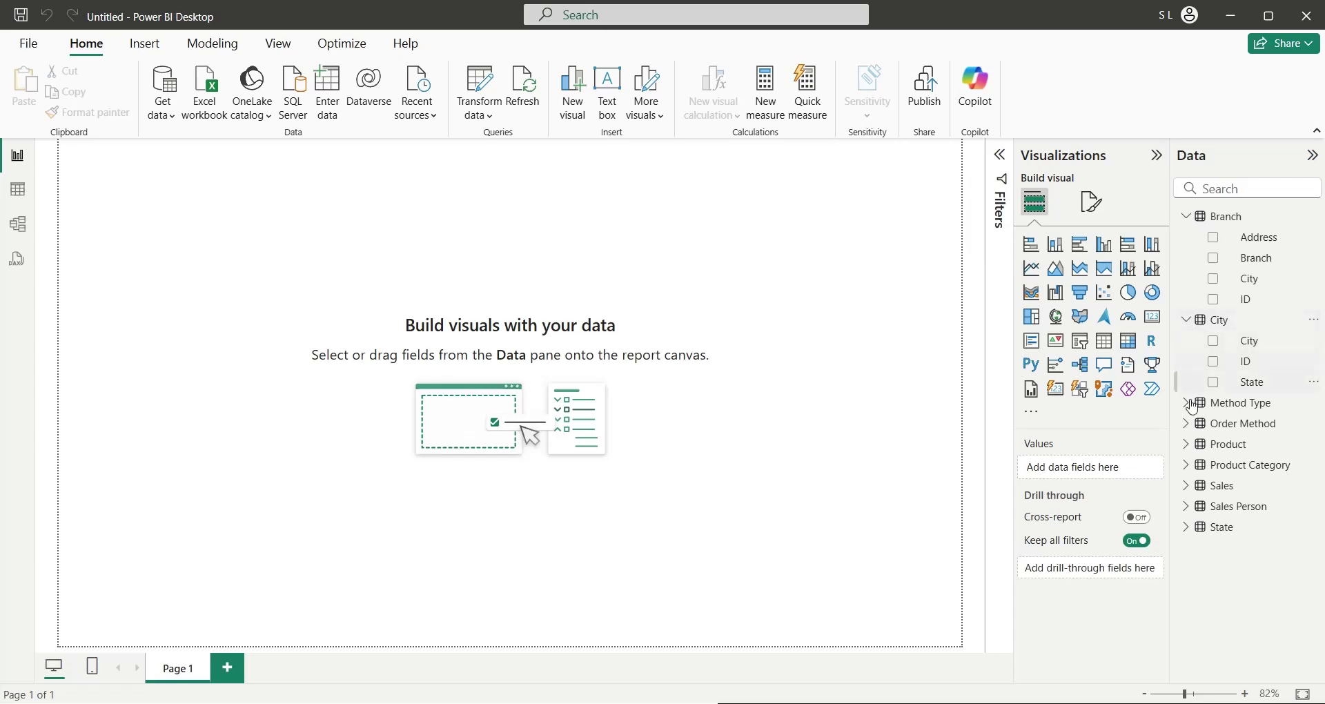
pyautogui.click(1187, 403)
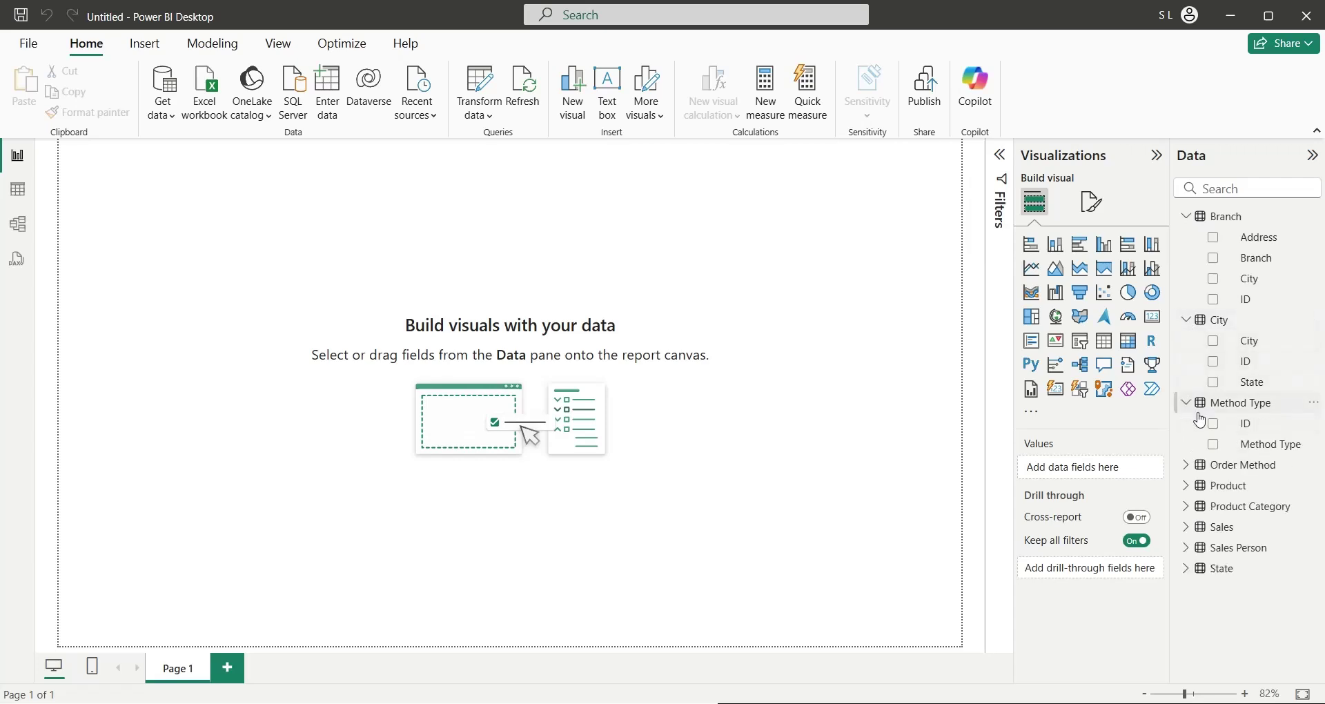
pyautogui.click(1187, 465)
pyautogui.click(1187, 547)
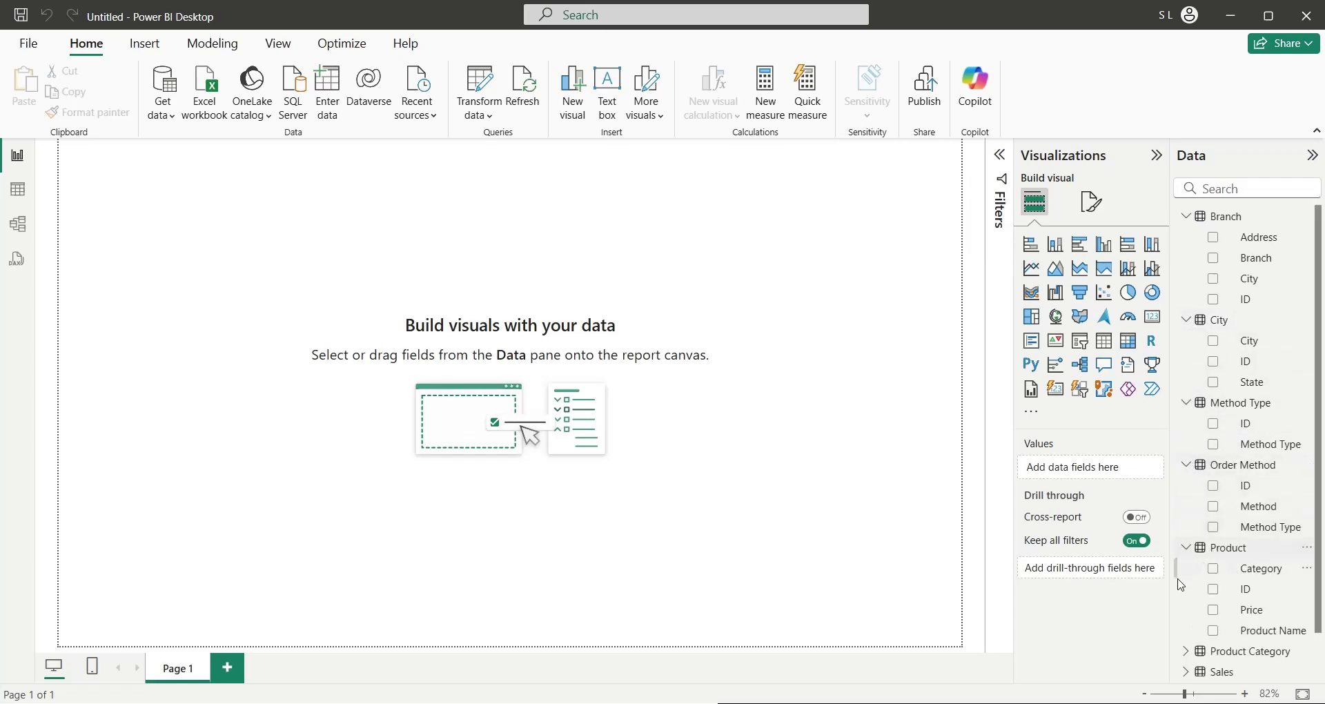
pyautogui.scroll(-1, 1222, 573)
pyautogui.click(1187, 603)
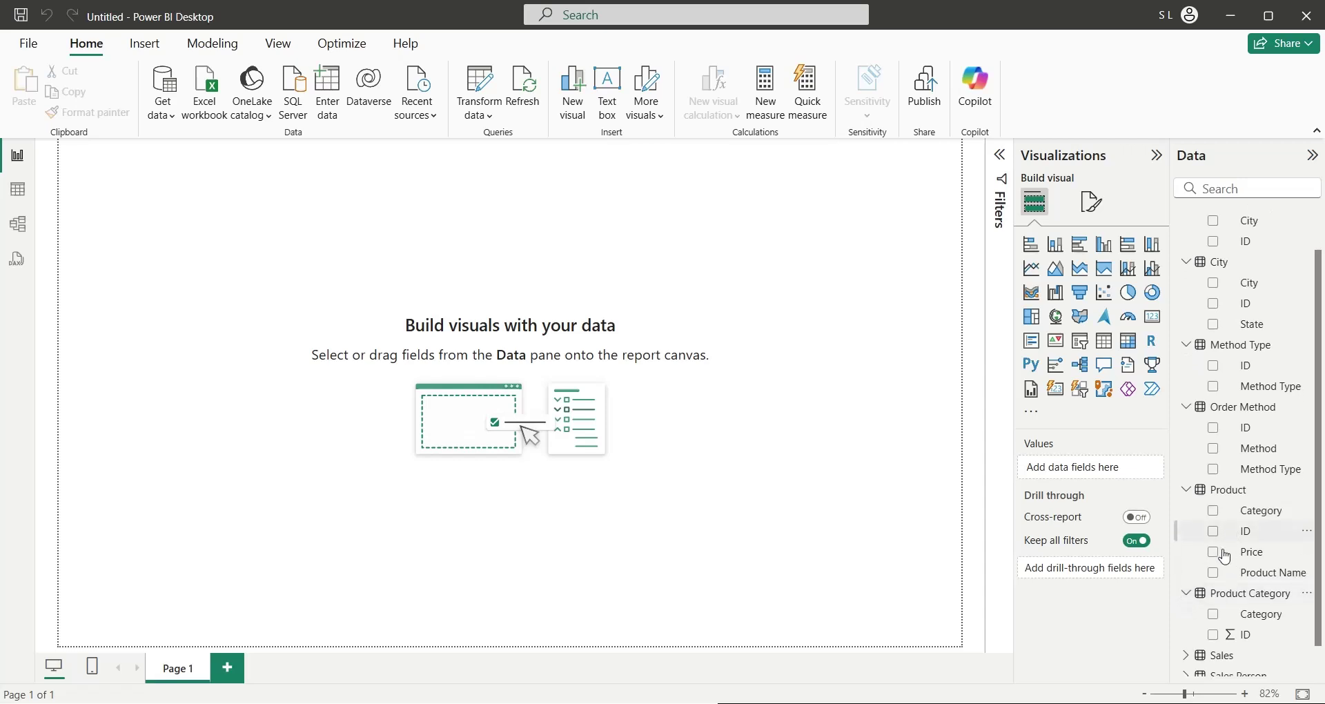
pyautogui.scroll(-1, 1187, 604)
pyautogui.click(1186, 624)
pyautogui.scroll(-2, 1187, 631)
pyautogui.click(1187, 641)
pyautogui.scroll(-2, 1214, 632)
pyautogui.click(1187, 664)
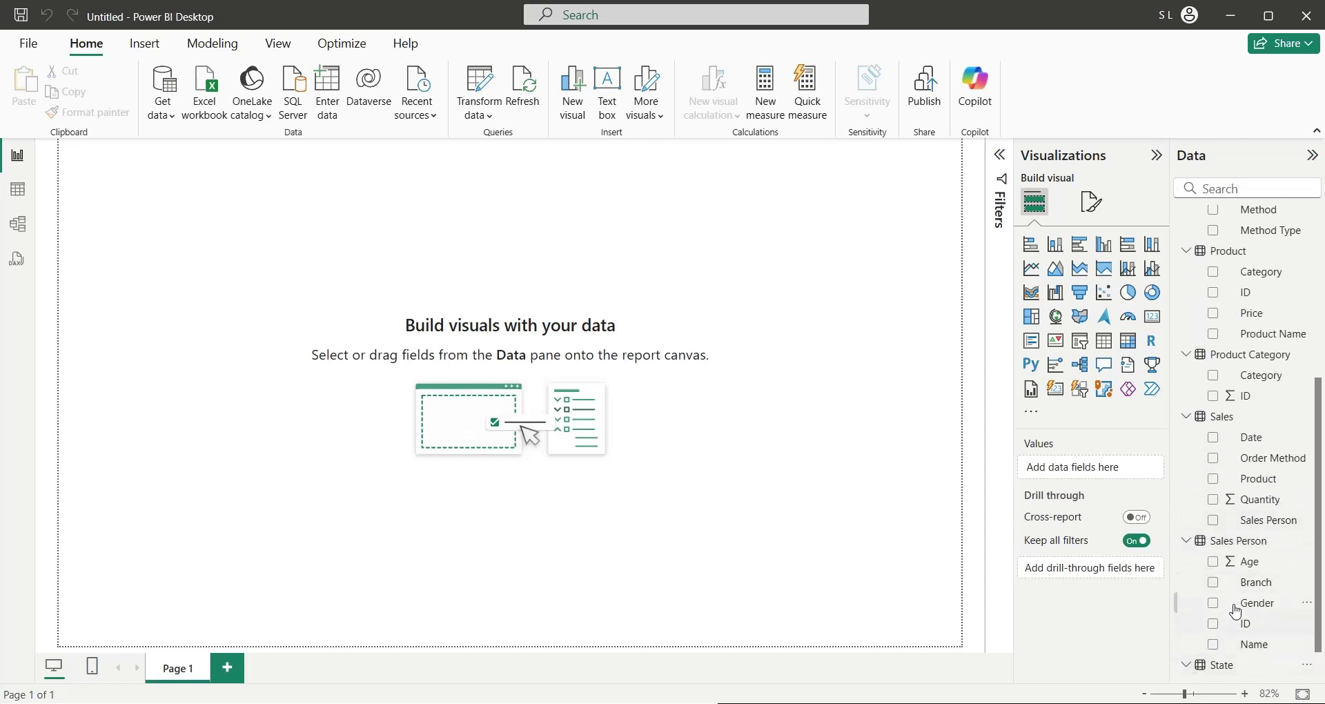
pyautogui.scroll(-1, 1186, 656)
pyautogui.scroll(8, 1246, 567)
pyautogui.scroll(1, 1244, 567)
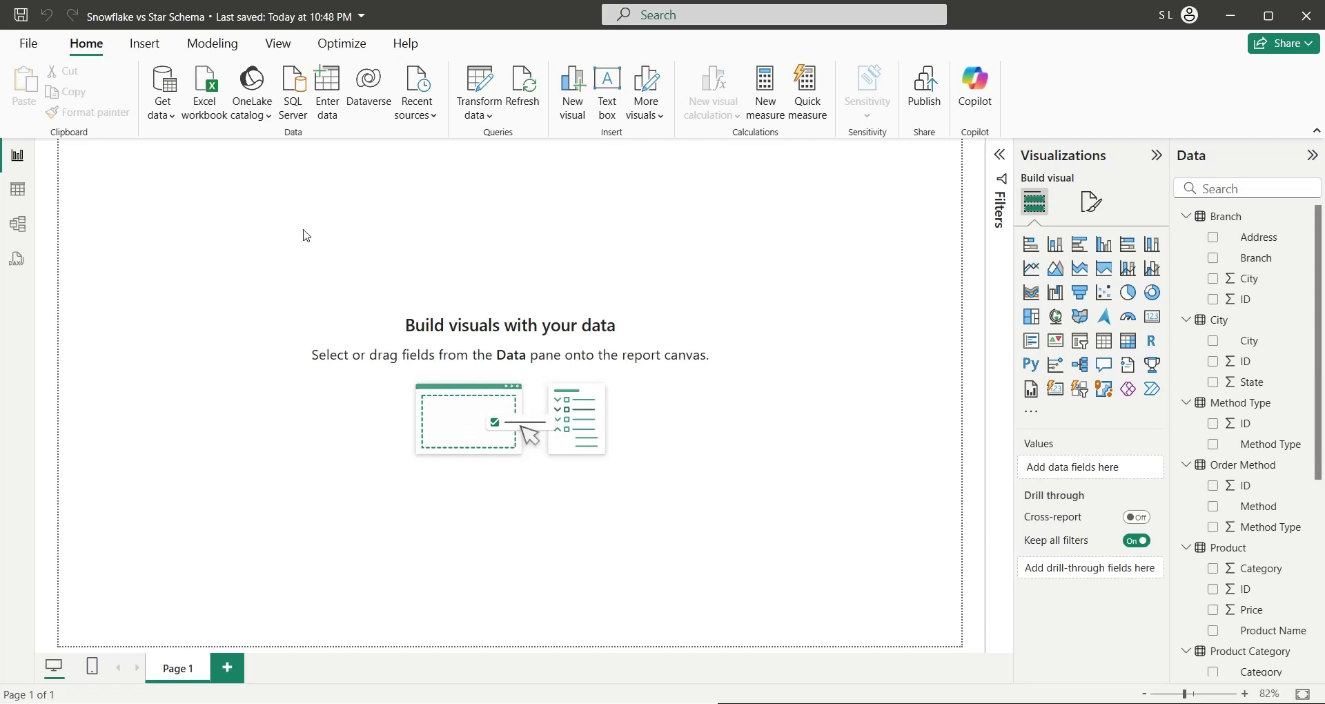
# Show the data model diagram, make the Sales card tall enough for all its fields and shift the Order Method card slightly down.
pyautogui.click(18, 224)
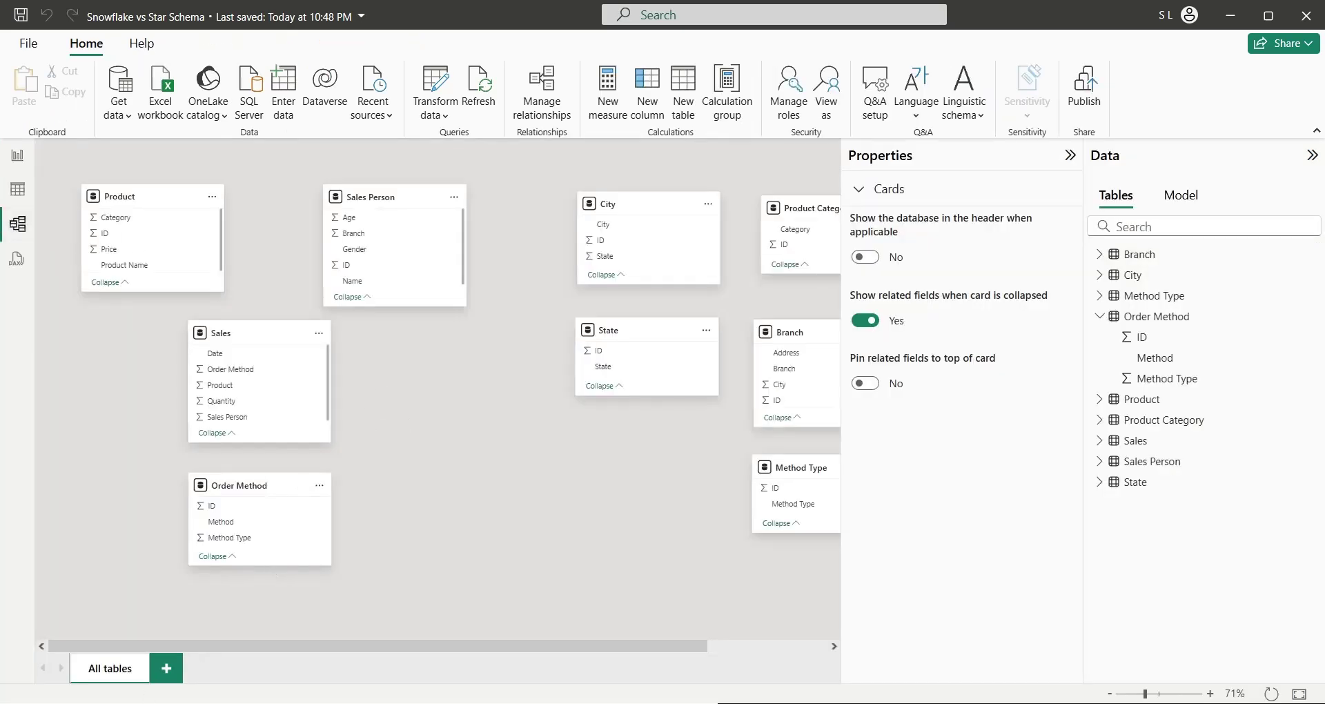
pyautogui.hotkey('alt', 'Tab')
pyautogui.click(483, 475)
pyautogui.click(249, 336)
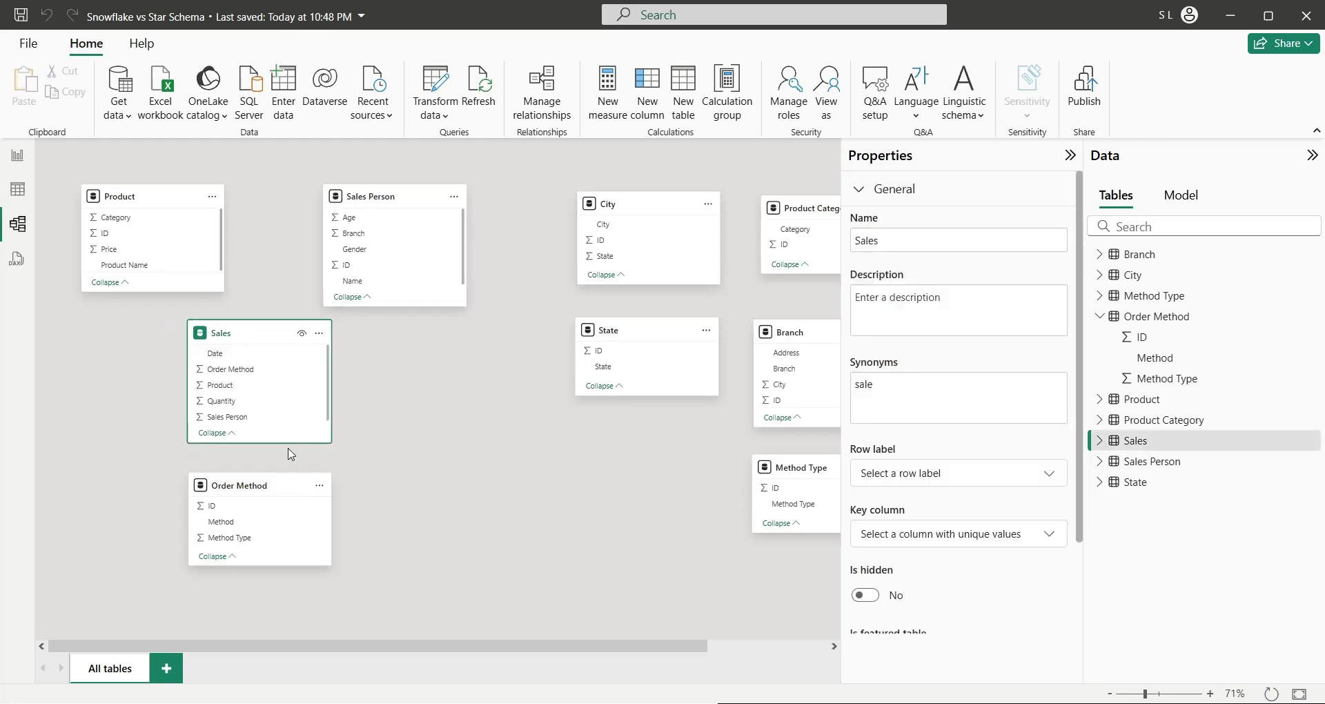
pyautogui.moveTo(302, 443); pyautogui.dragTo(270, 500)
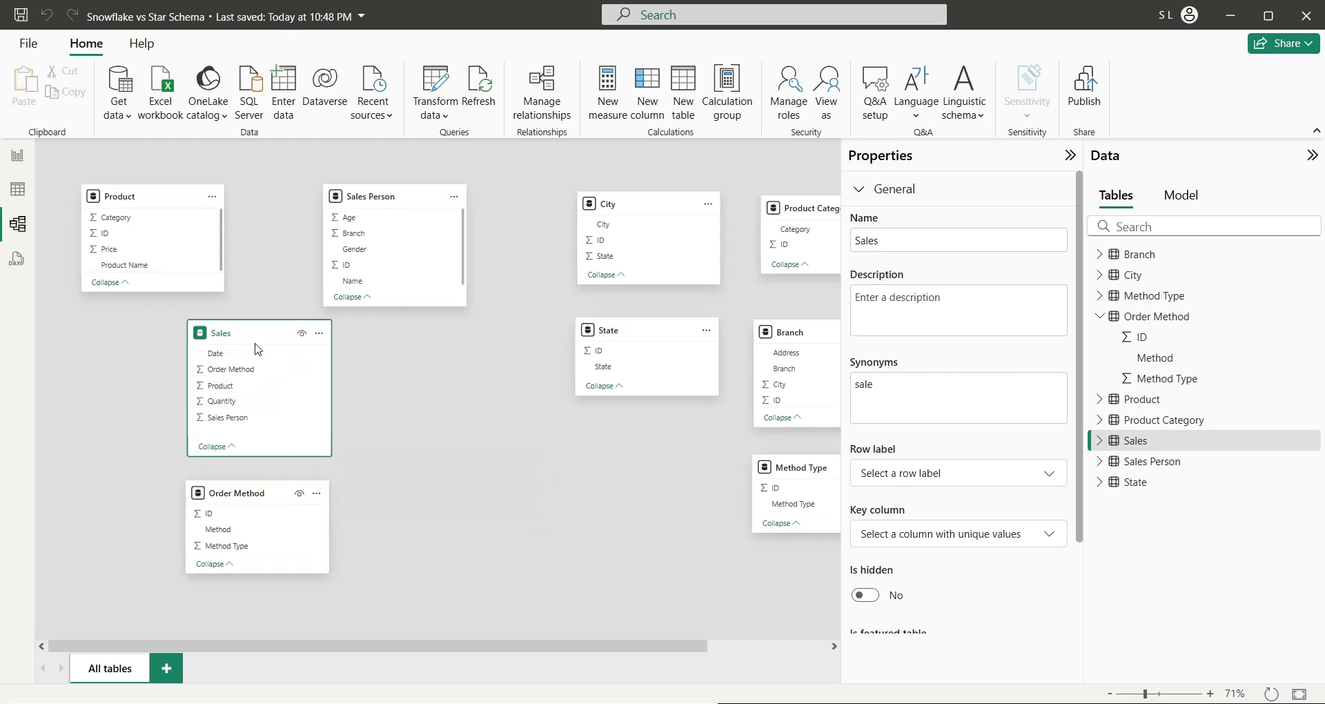
pyautogui.click(442, 394)
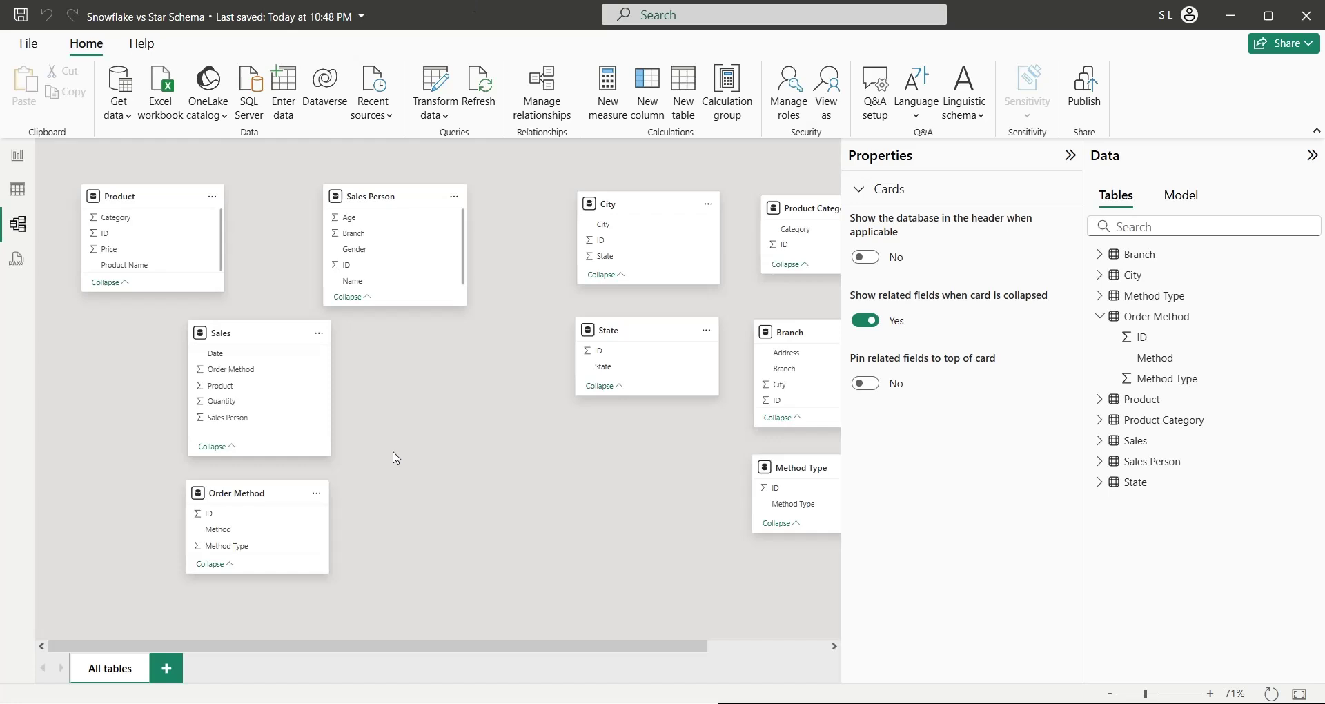
pyautogui.click(264, 492)
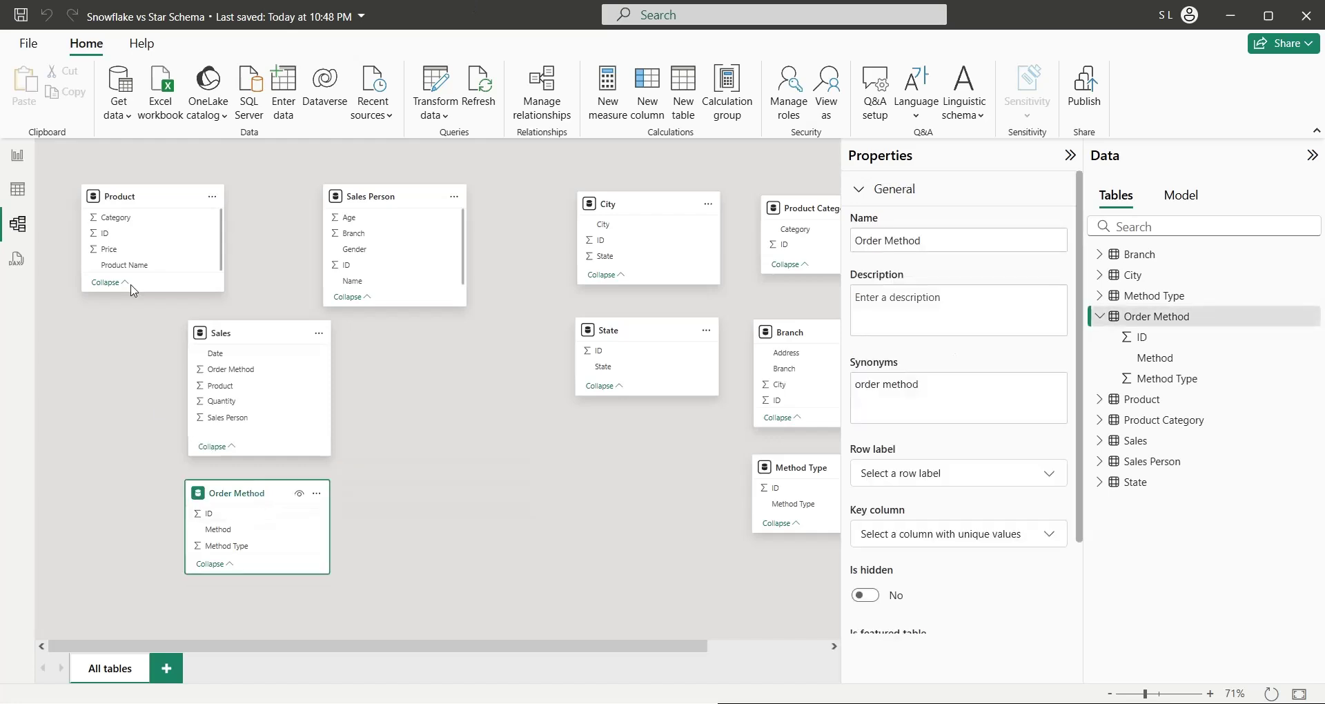
pyautogui.click(132, 194)
pyautogui.click(378, 197)
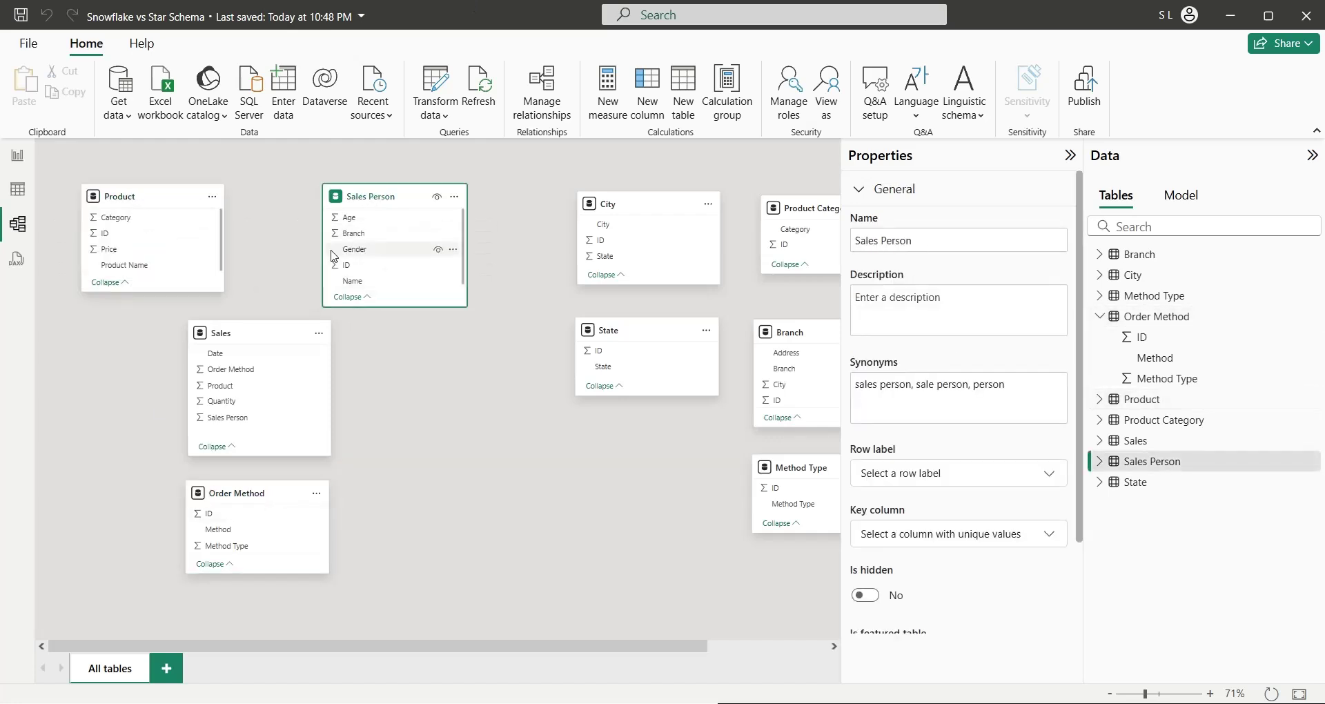
pyautogui.click(242, 328)
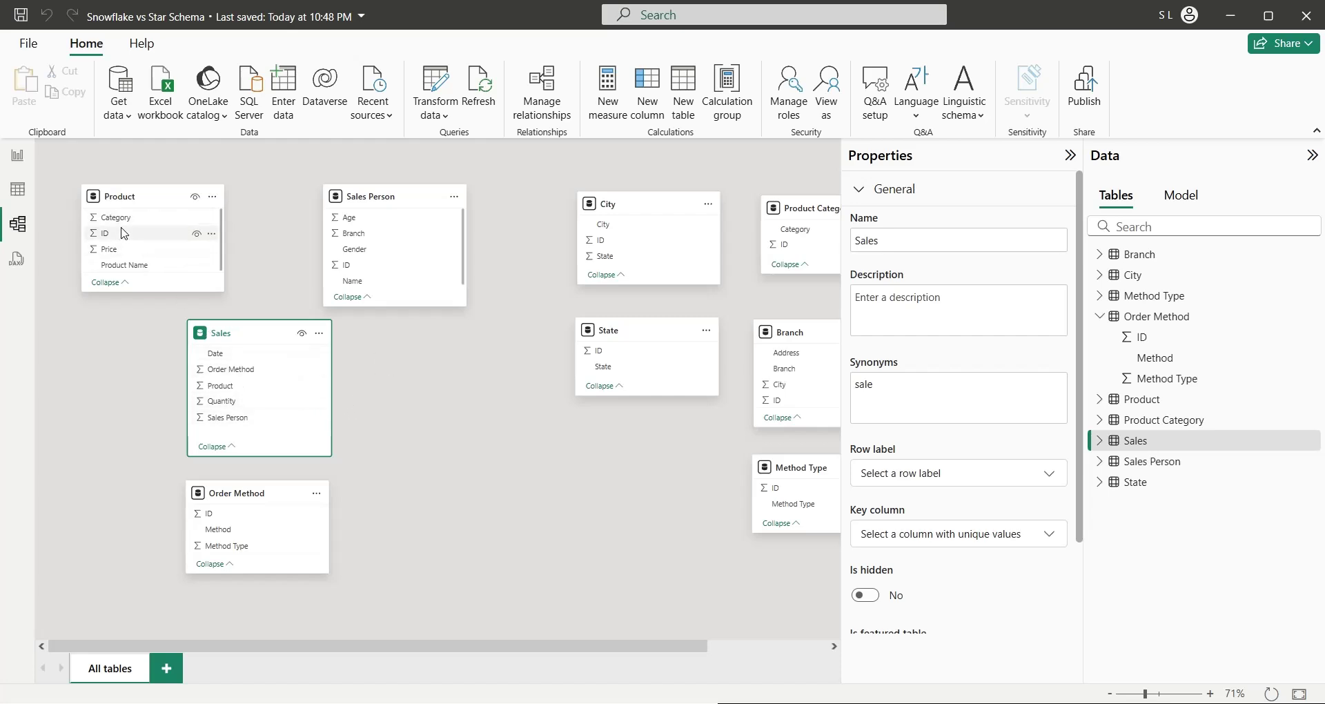
# Relate the Sales table's Product field to Product ID and its Sales Person field to Sales Person ID.
pyautogui.click(225, 389)
pyautogui.moveTo(225, 394); pyautogui.dragTo(135, 241)
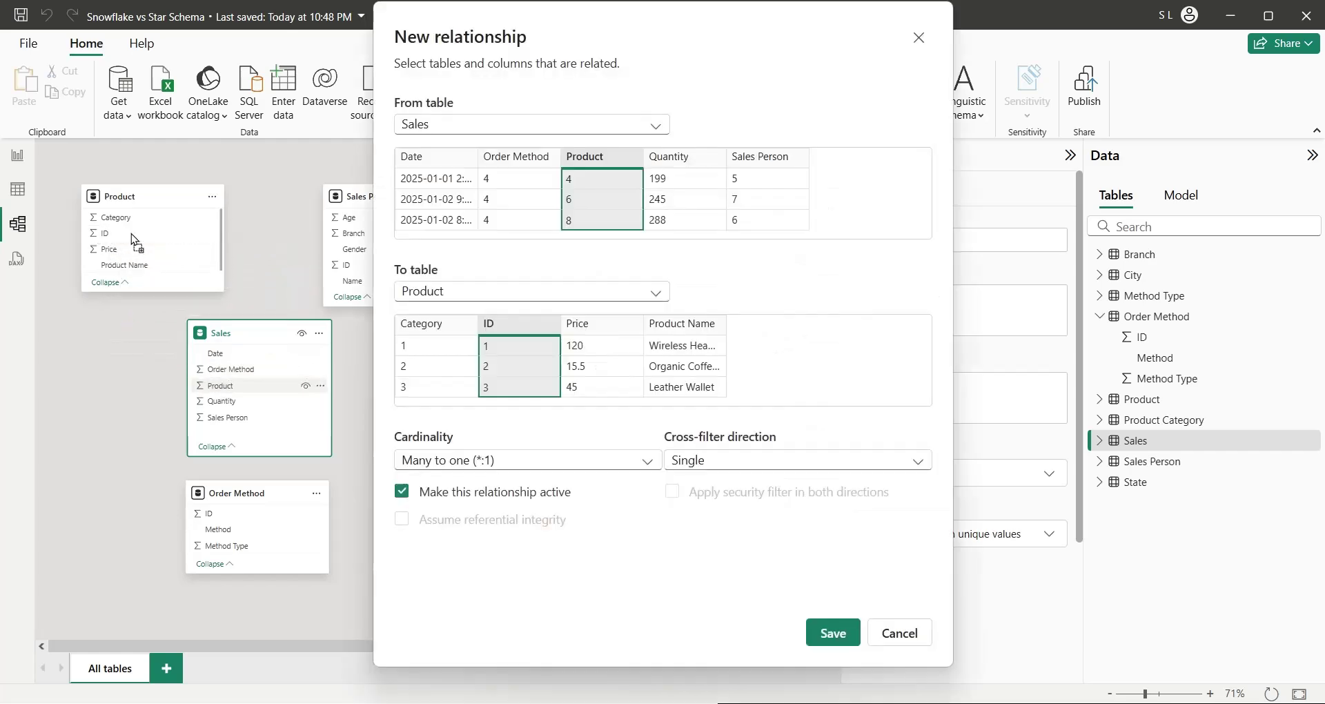
pyautogui.click(816, 627)
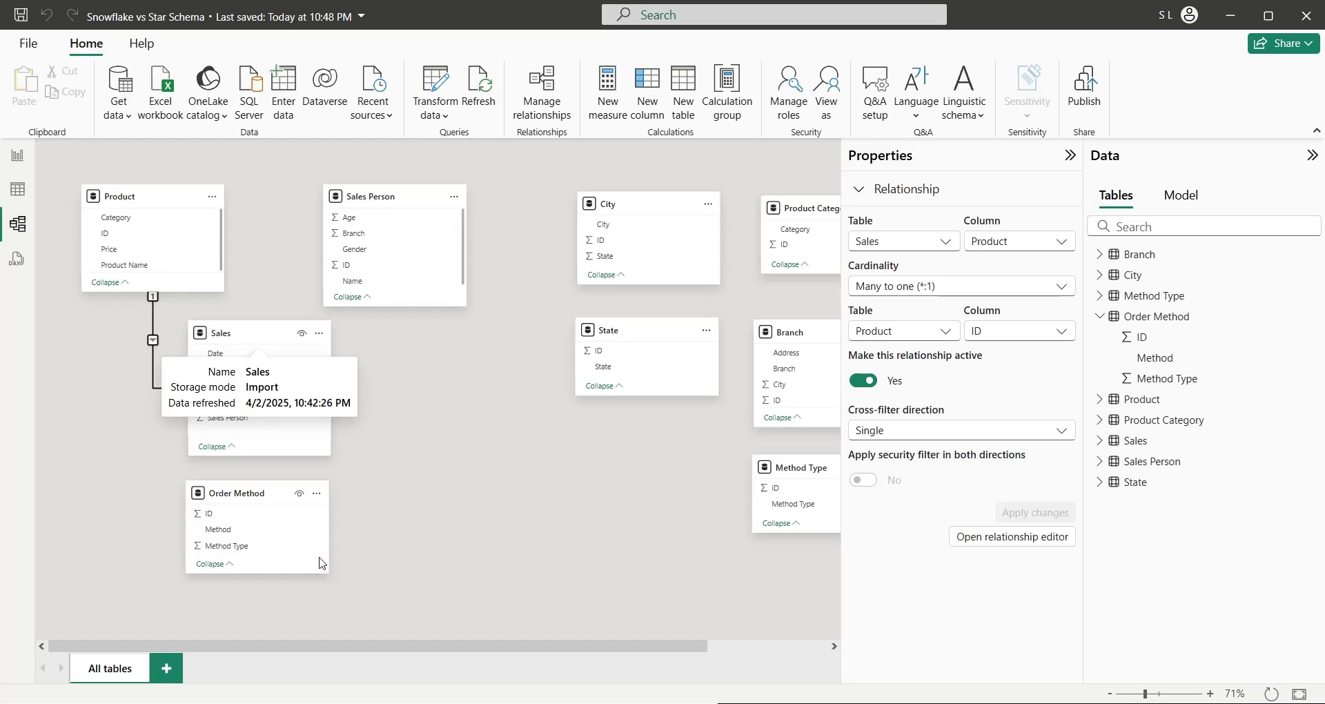
pyautogui.moveTo(209, 423)
pyautogui.mouseDown()
pyautogui.moveTo(379, 253)
pyautogui.moveTo(357, 271)
pyautogui.mouseUp()
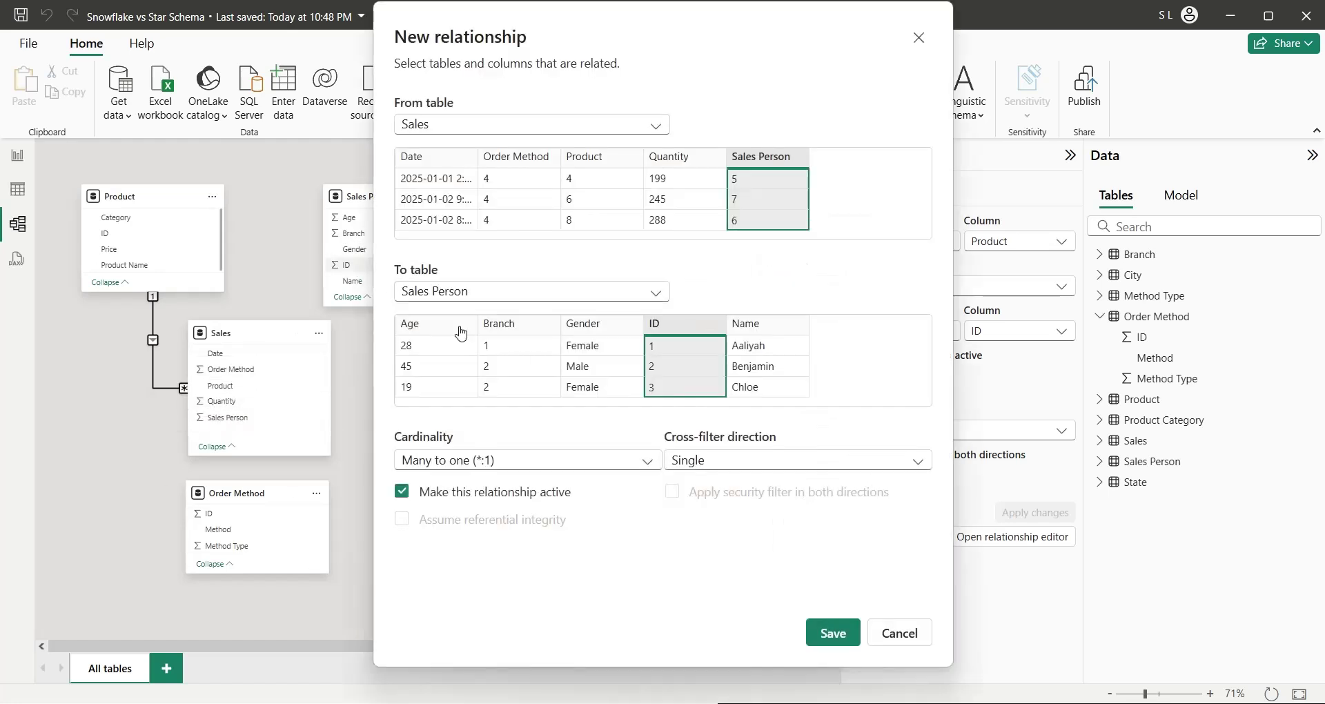
pyautogui.click(821, 630)
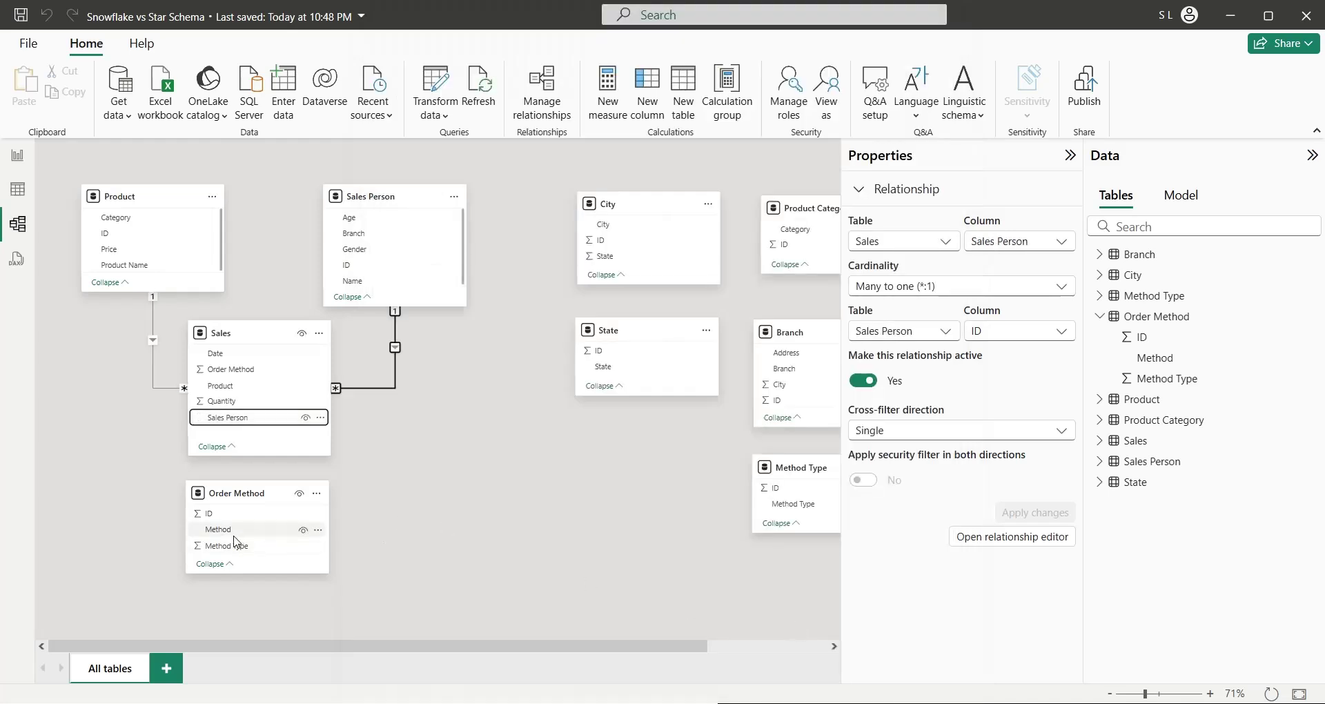
# Relate the Order Method table's ID to the Order Method field in Sales and move the Order Method card further below Sales.
pyautogui.click(235, 514)
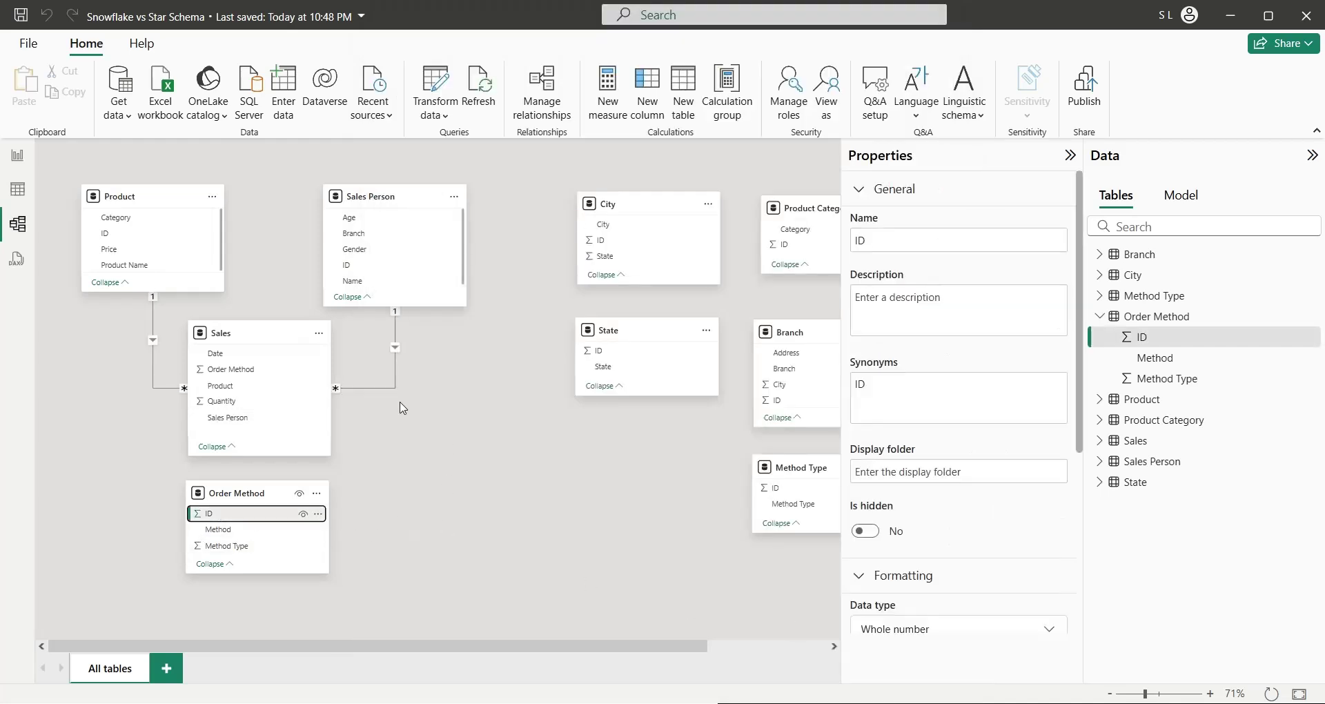
pyautogui.moveTo(245, 514); pyautogui.dragTo(270, 371)
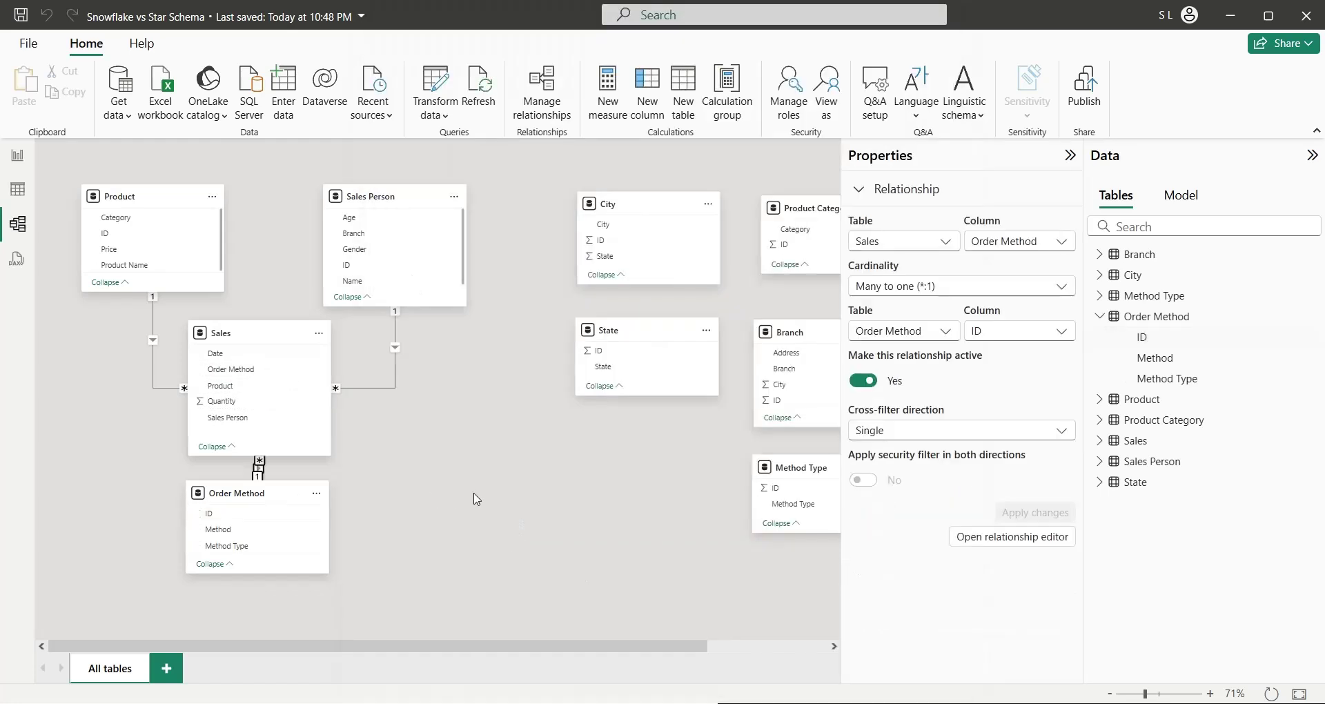
pyautogui.click(255, 501)
pyautogui.moveTo(256, 501)
pyautogui.mouseDown()
pyautogui.moveTo(245, 507)
pyautogui.moveTo(259, 524)
pyautogui.mouseUp()
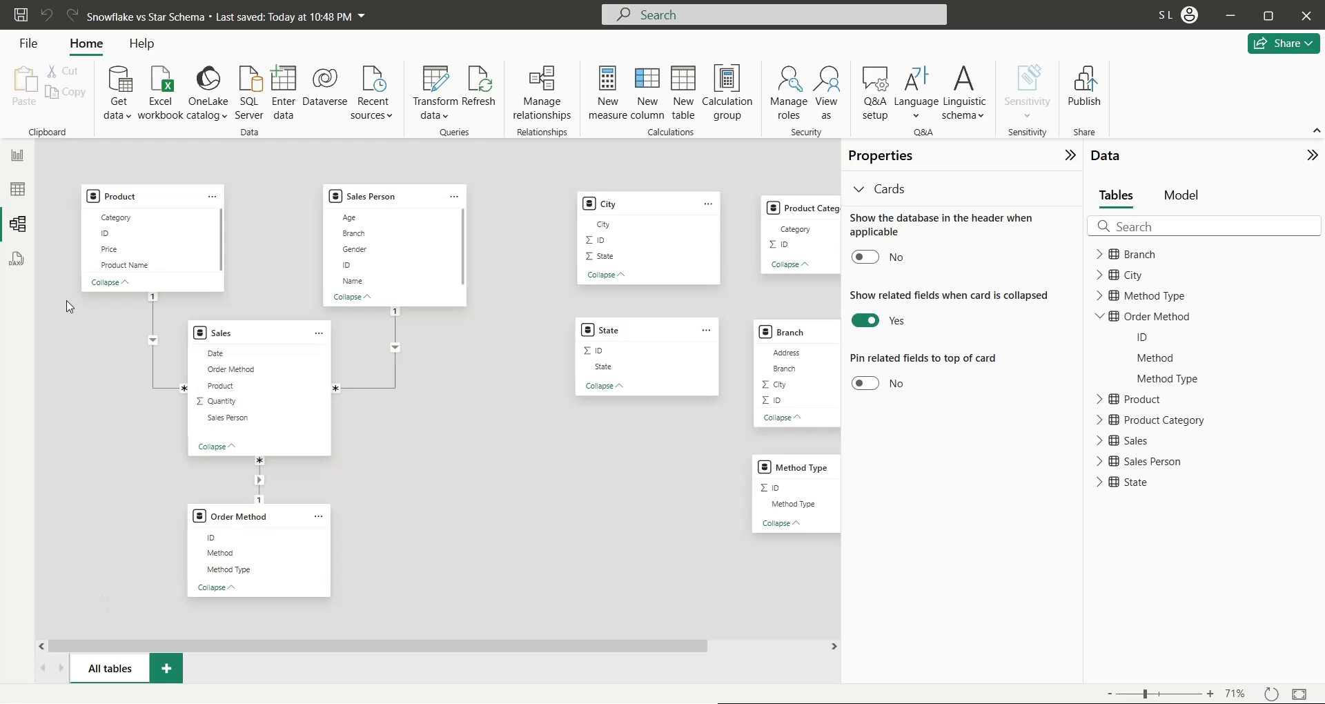
pyautogui.click(238, 343)
pyautogui.moveTo(280, 343)
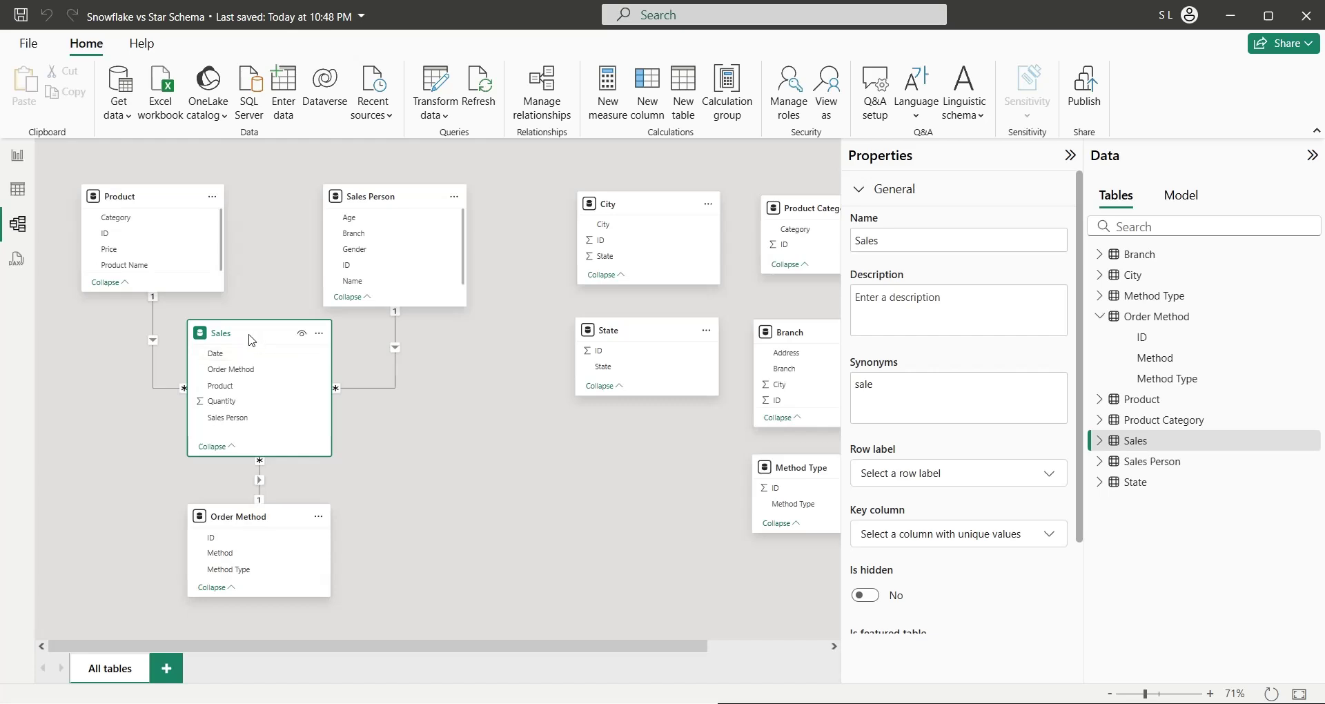
pyautogui.click(398, 471)
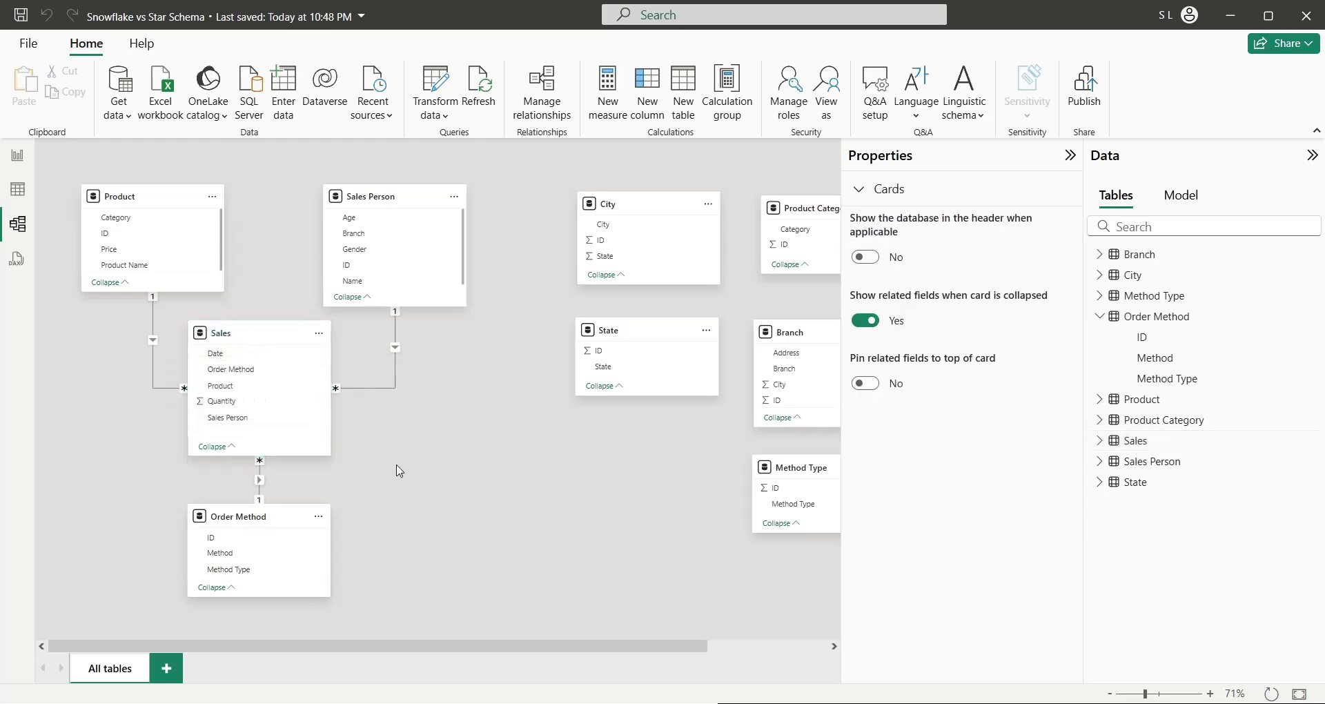
pyautogui.moveTo(596, 646); pyautogui.dragTo(715, 649)
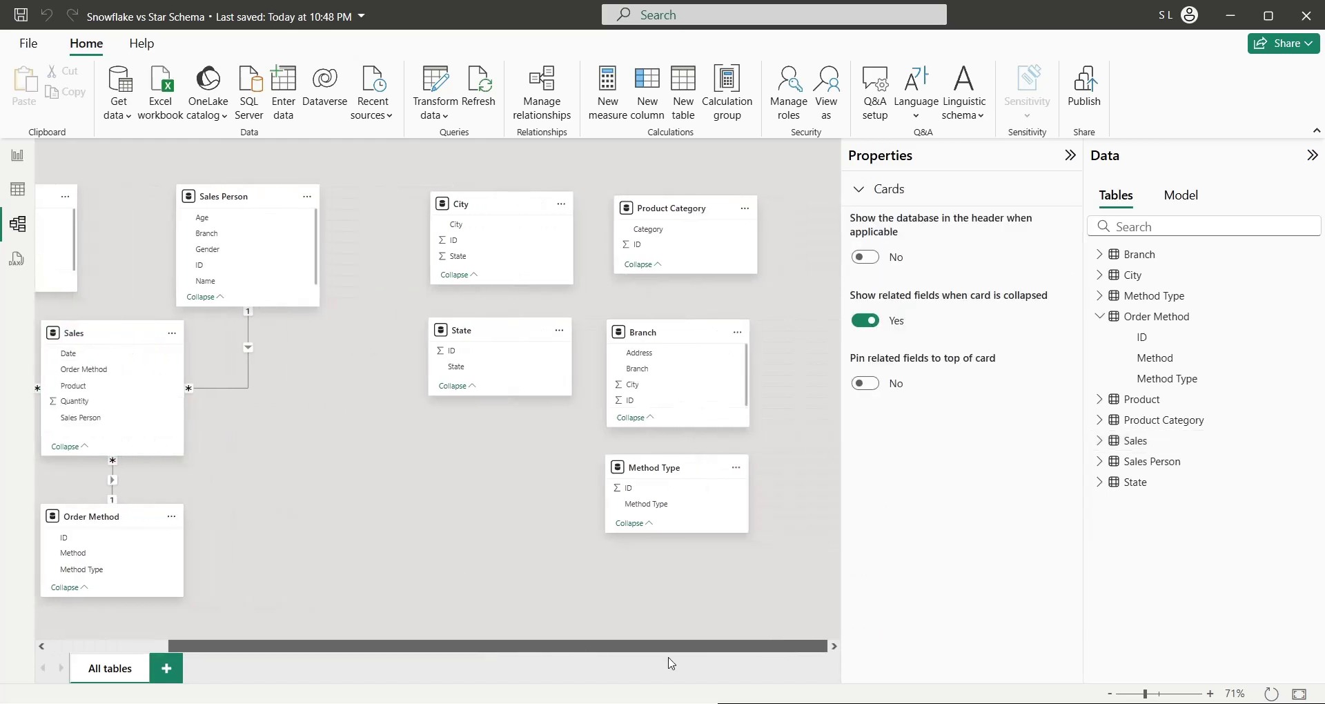
pyautogui.hscroll(-4, 483, 446)
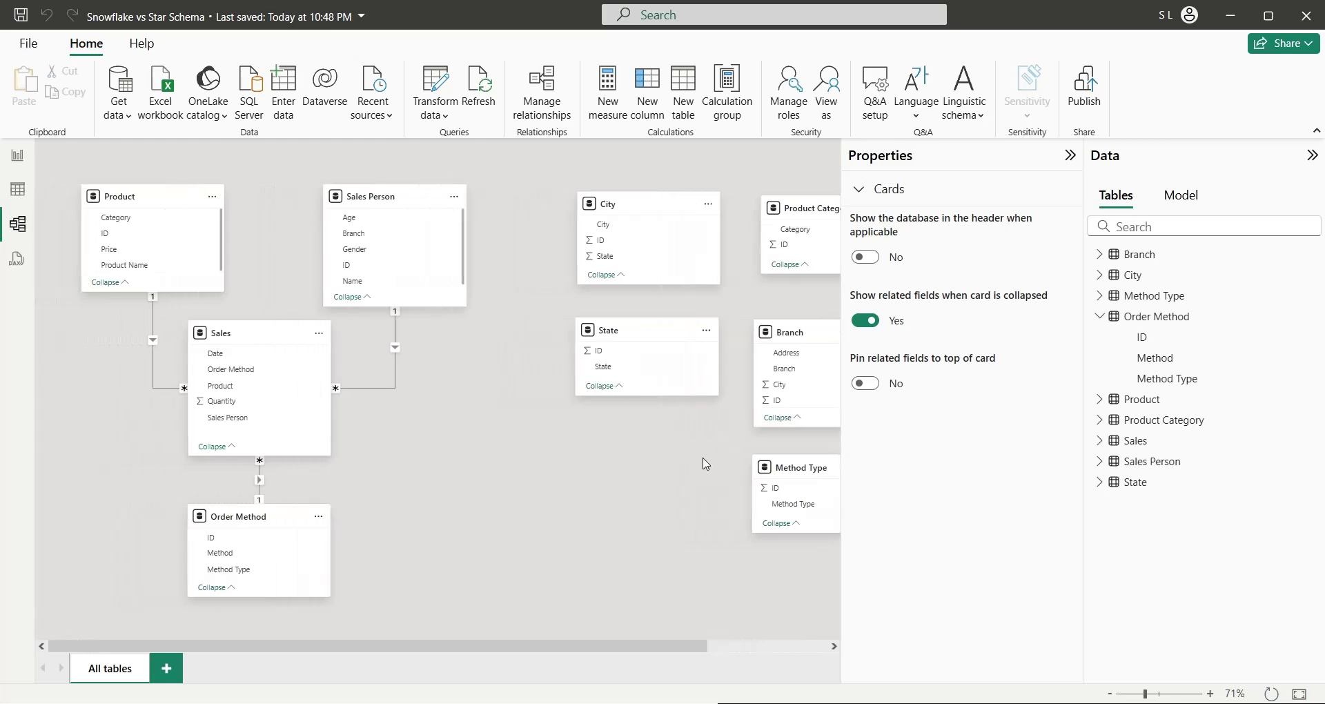
# Place the Product Category card above Product and relate Product's Category field to Product Category's ID.
pyautogui.moveTo(598, 653)
pyautogui.mouseDown()
pyautogui.moveTo(721, 651)
pyautogui.moveTo(606, 655)
pyautogui.mouseUp()
pyautogui.scroll(-3, 475, 520)
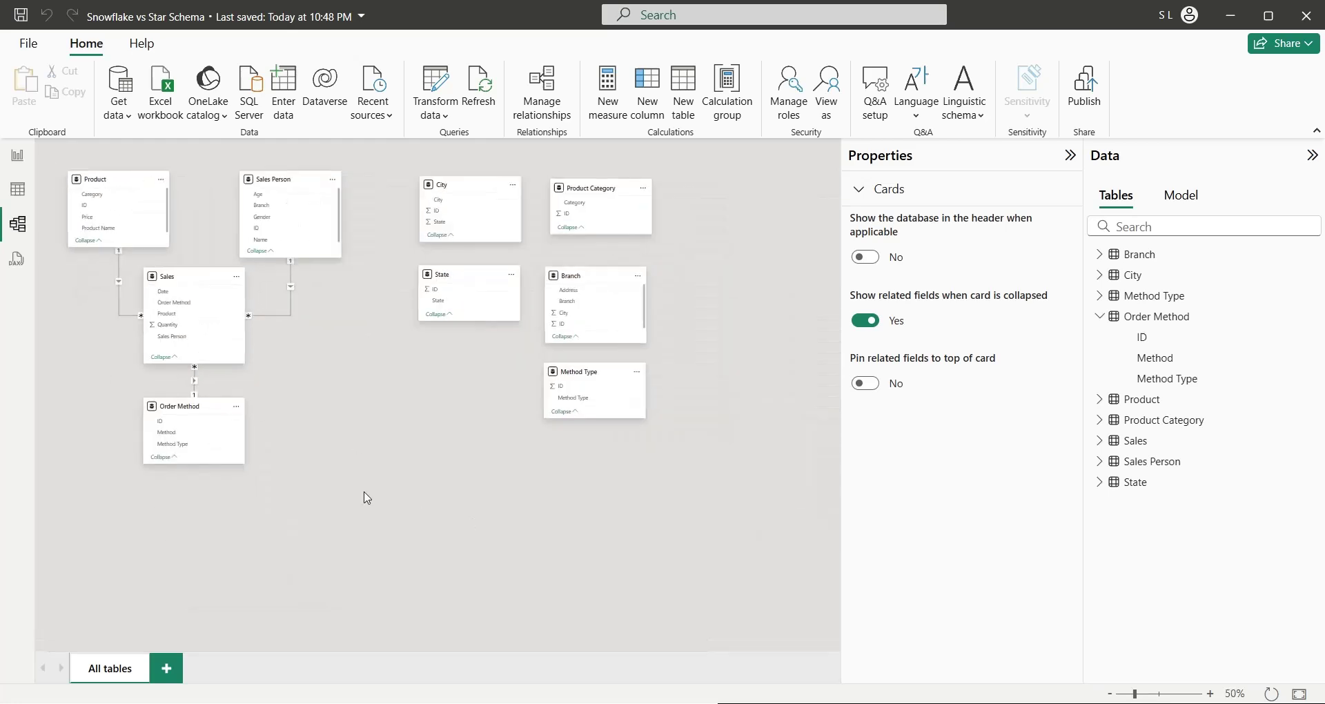
pyautogui.moveTo(541, 189); pyautogui.dragTo(112, 216)
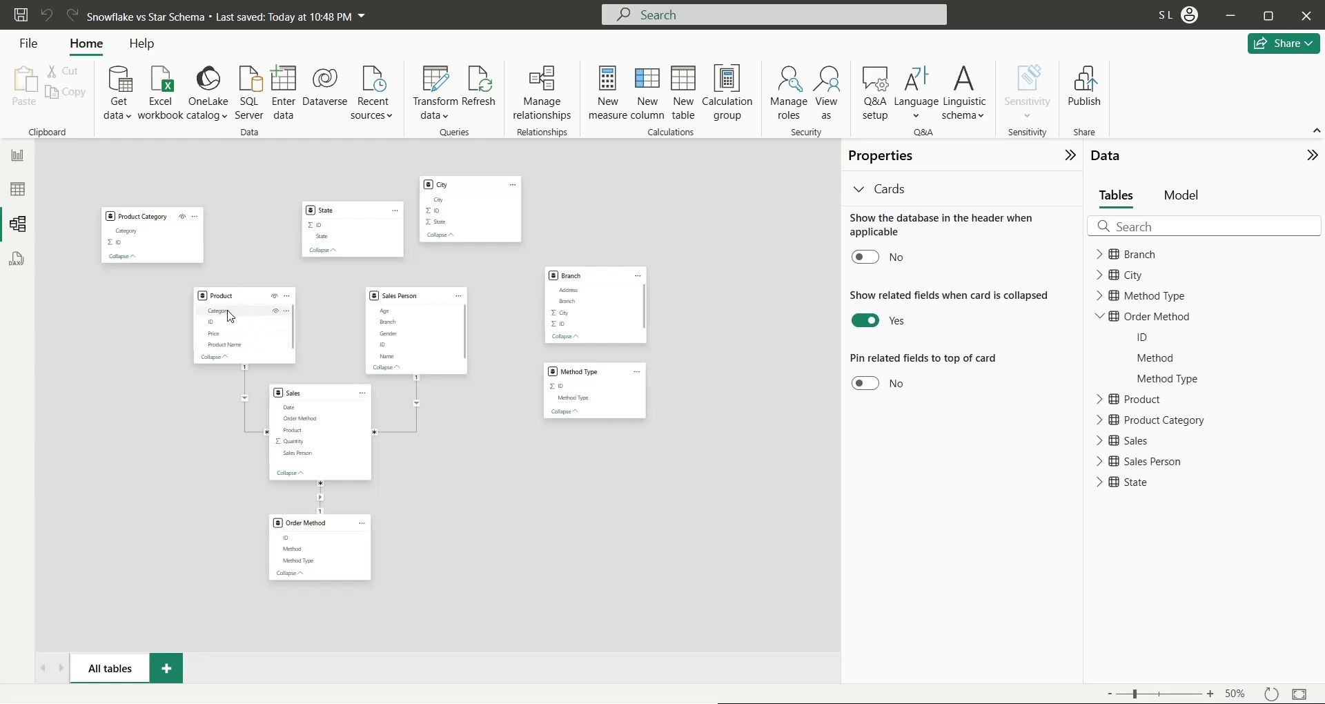
pyautogui.moveTo(227, 318); pyautogui.dragTo(134, 248)
pyautogui.click(833, 635)
pyautogui.click(488, 507)
# Rearrange the diagram so Branch and State sit on either side of City and Method Type sits beside Order Method.
pyautogui.moveTo(353, 212); pyautogui.dragTo(604, 197)
pyautogui.moveTo(603, 284); pyautogui.dragTo(362, 189)
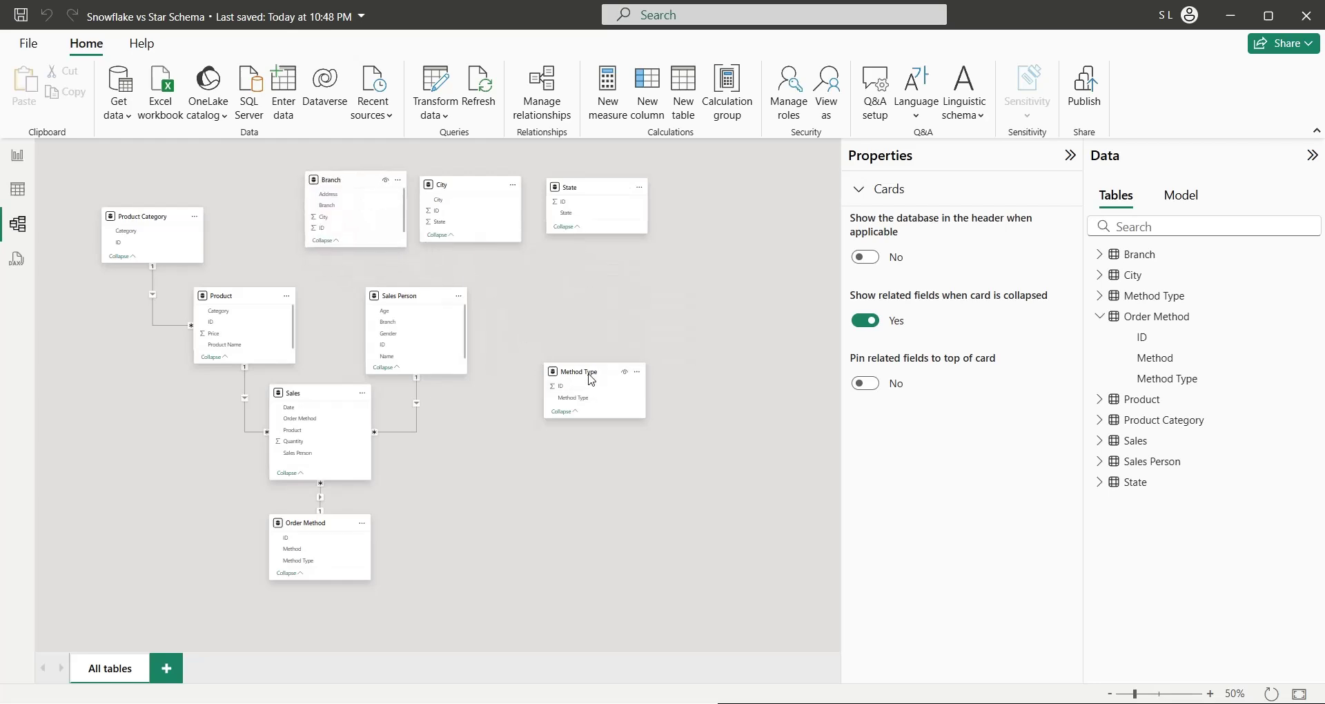
pyautogui.moveTo(589, 381); pyautogui.dragTo(294, 554)
# Relate Method Type's Method Type field to Order Method's ID as one to one, and move the Method Type card further from Order Method.
pyautogui.moveTo(439, 571); pyautogui.dragTo(339, 546)
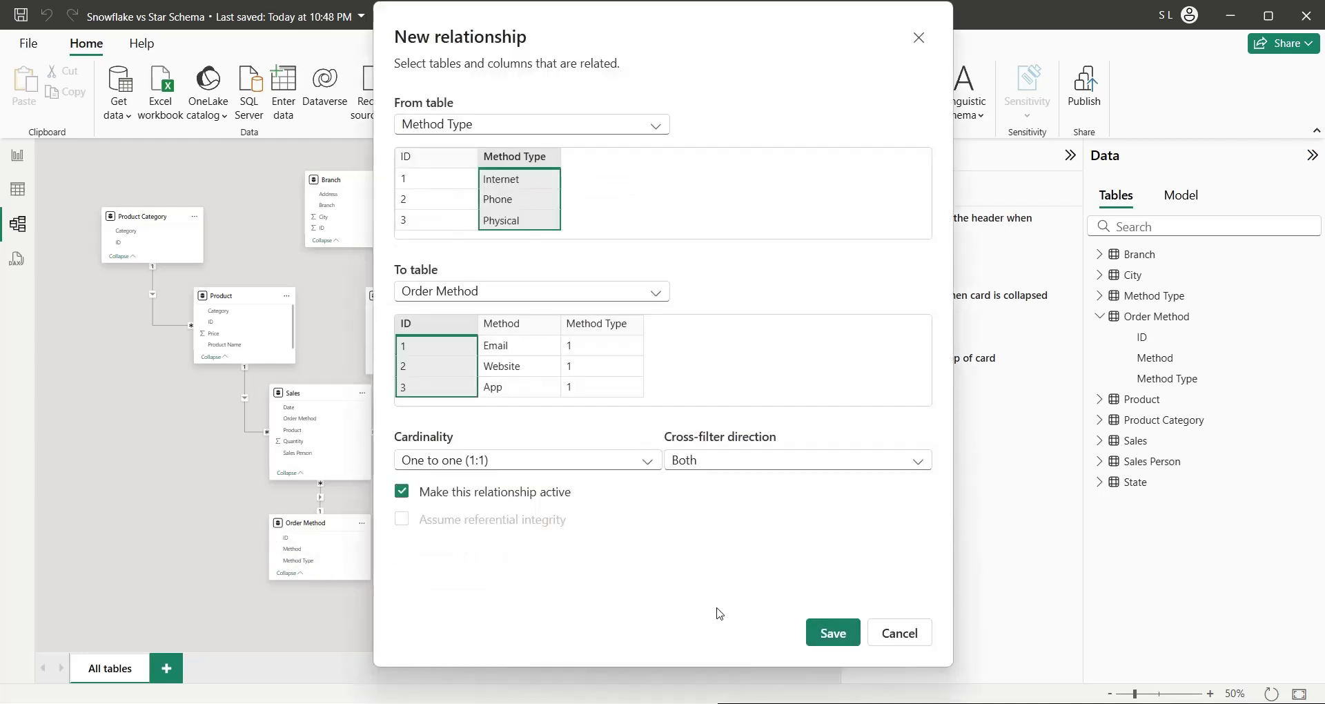
pyautogui.click(832, 632)
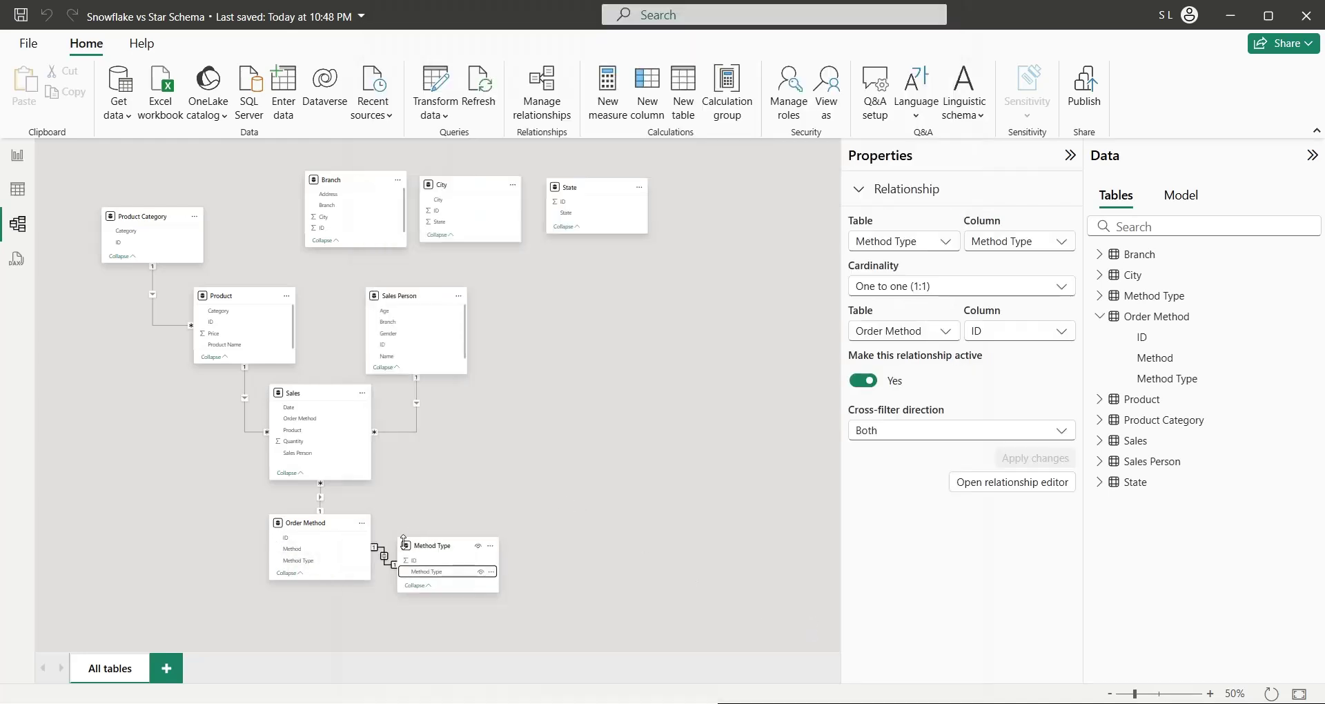
pyautogui.moveTo(410, 546); pyautogui.dragTo(446, 578)
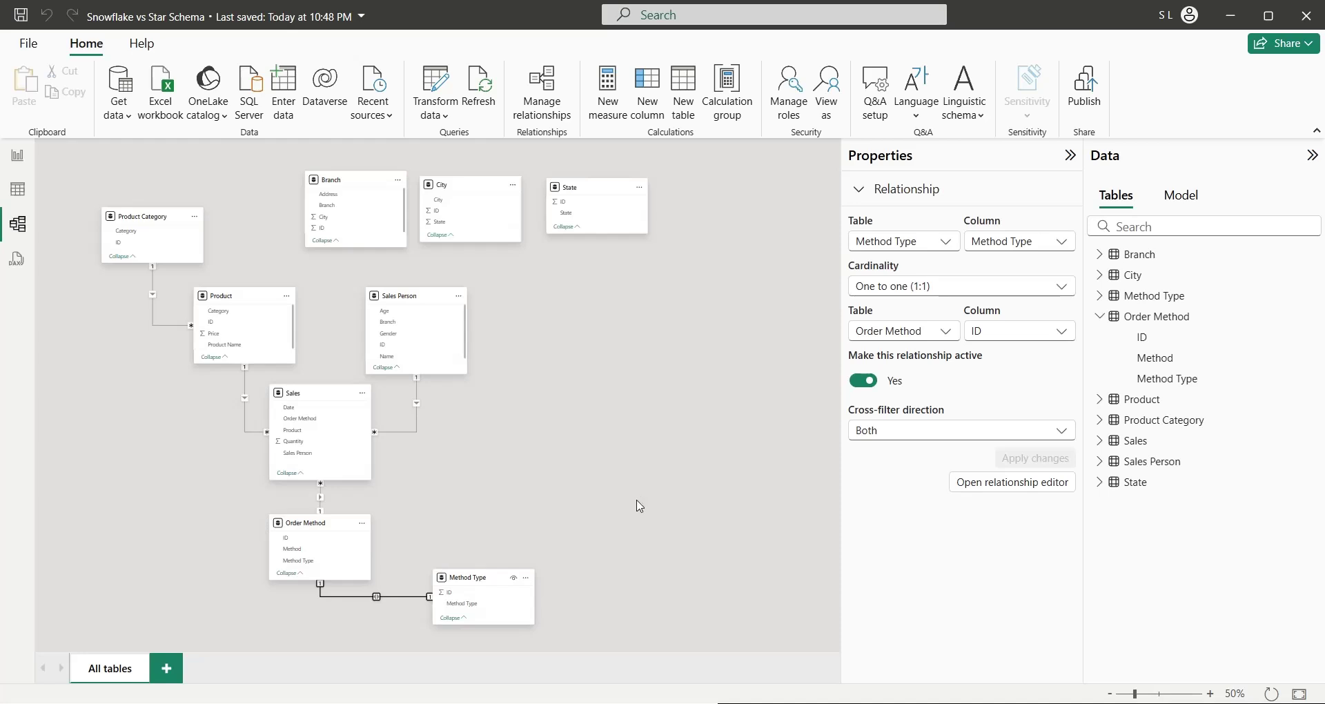
pyautogui.click(621, 524)
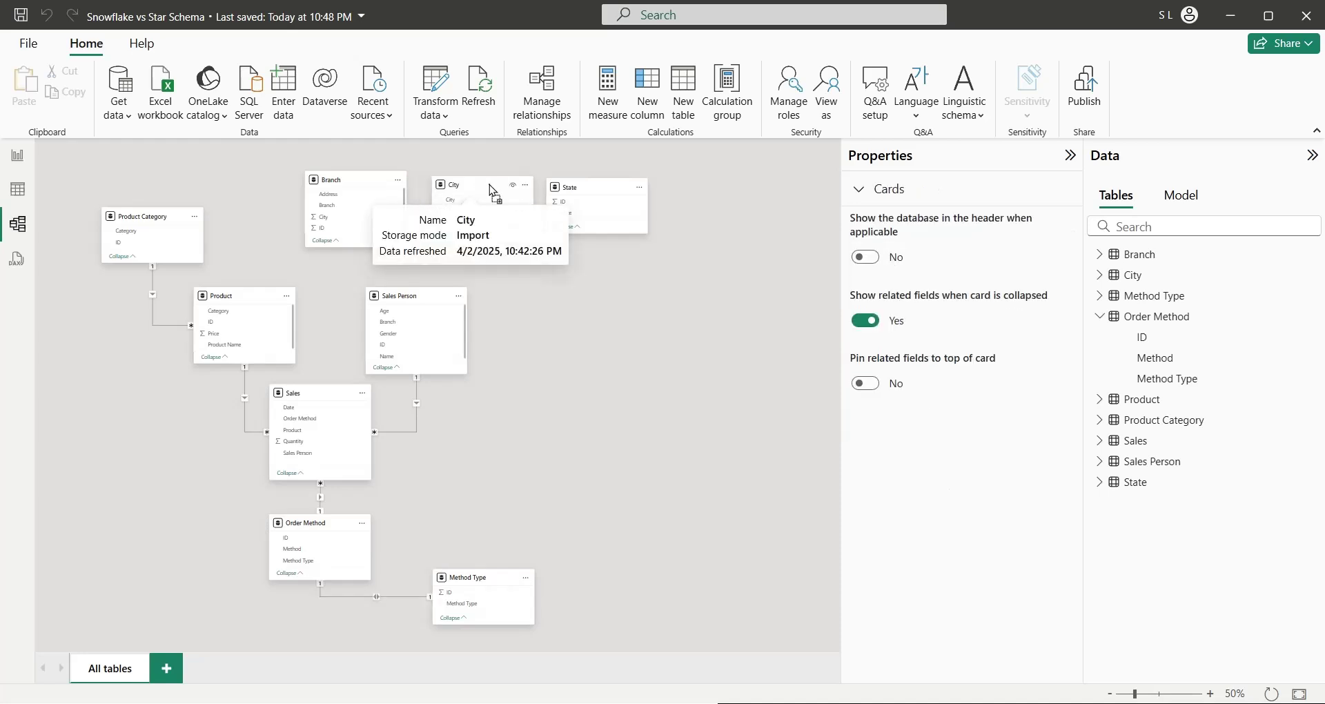
# Relate the Branch table's ID to the Branch field in Sales Person as an active one-to-many relationship.
pyautogui.click(331, 181)
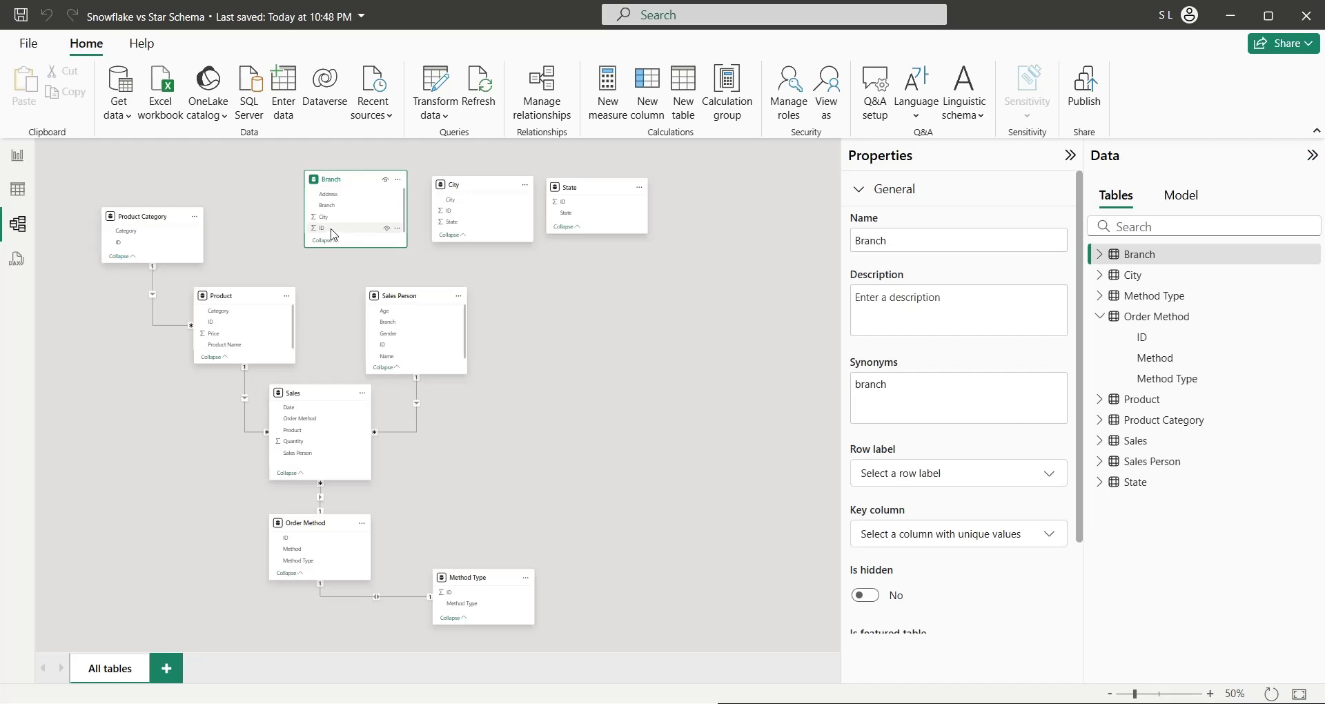
pyautogui.moveTo(333, 231); pyautogui.dragTo(429, 326)
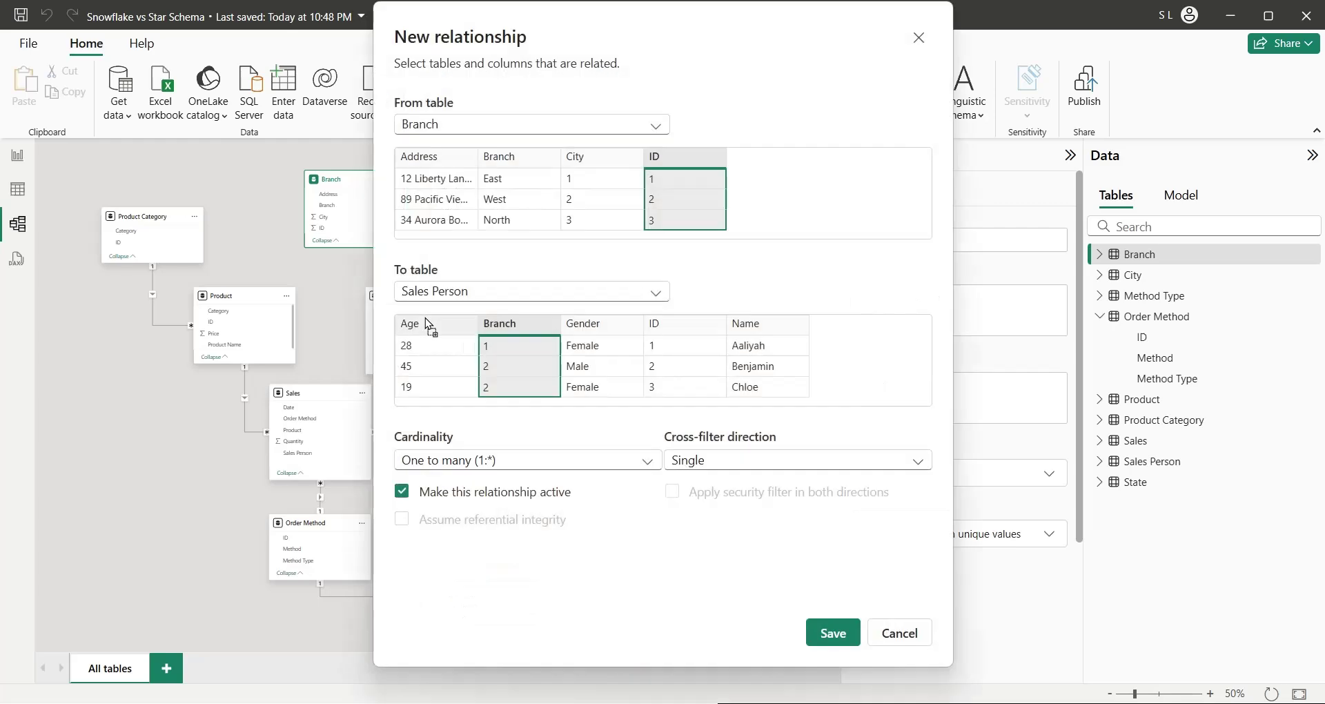
pyautogui.click(819, 619)
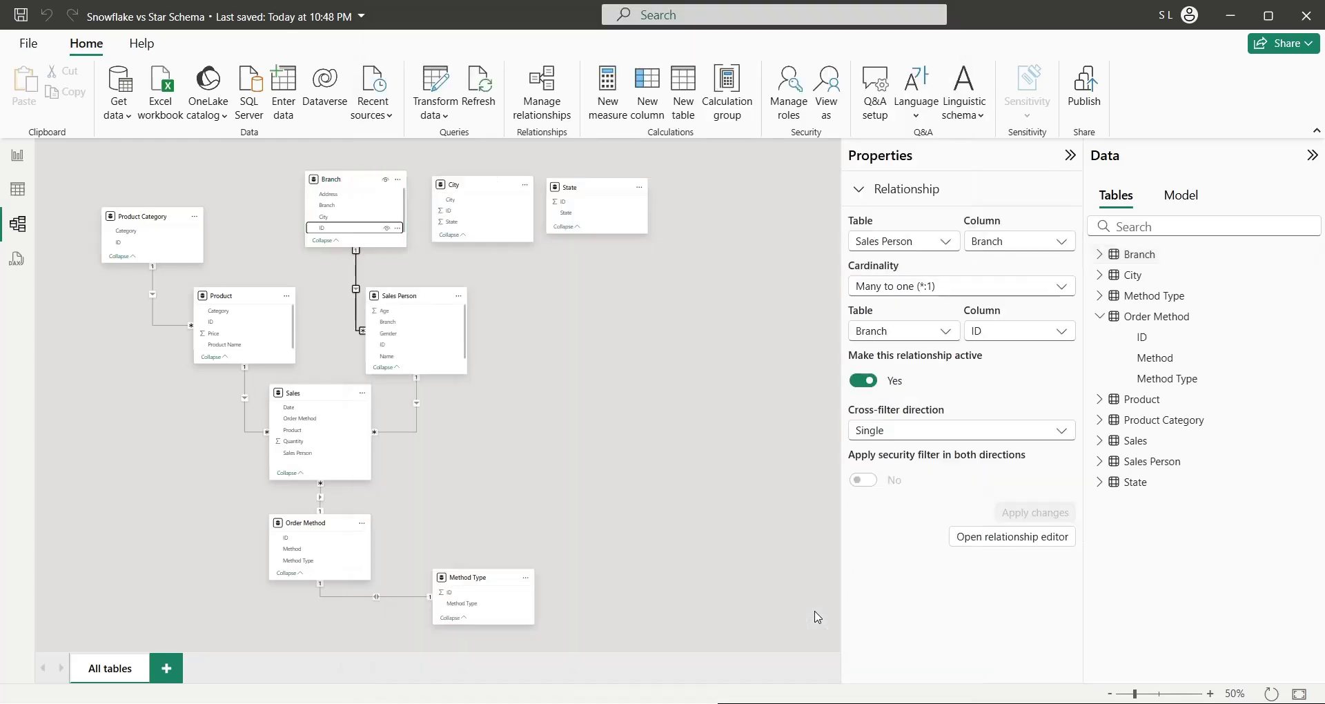
# Space the City and State cards further from Branch and relate City's ID to Branch's City field as one to one.
pyautogui.moveTo(452, 185); pyautogui.dragTo(464, 179)
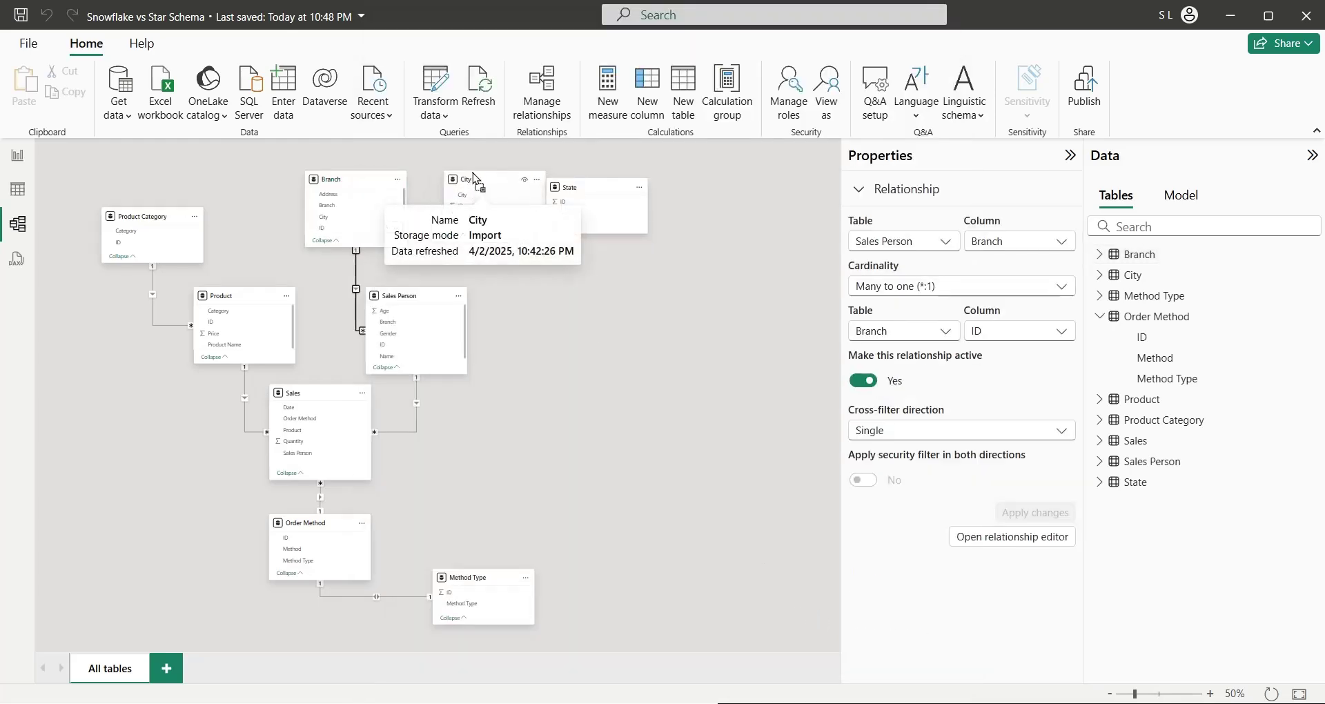
pyautogui.moveTo(583, 188); pyautogui.dragTo(630, 180)
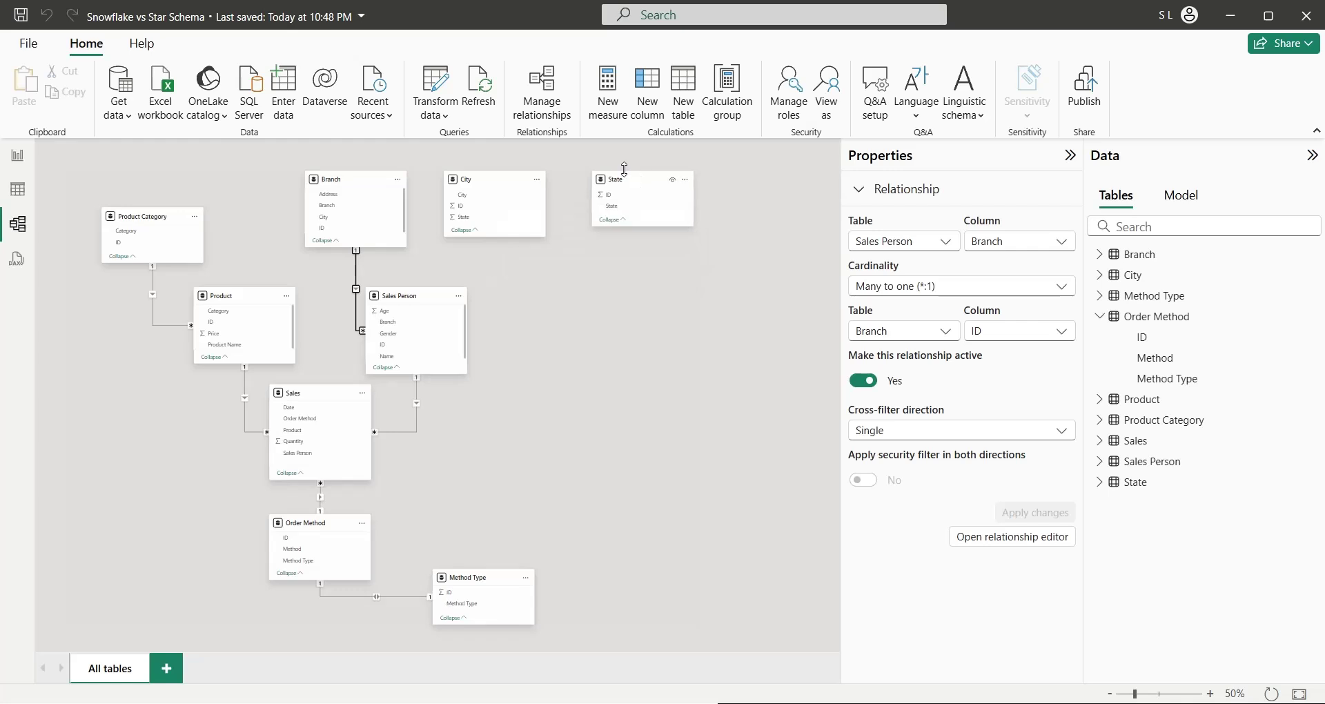
pyautogui.moveTo(465, 209); pyautogui.dragTo(350, 225)
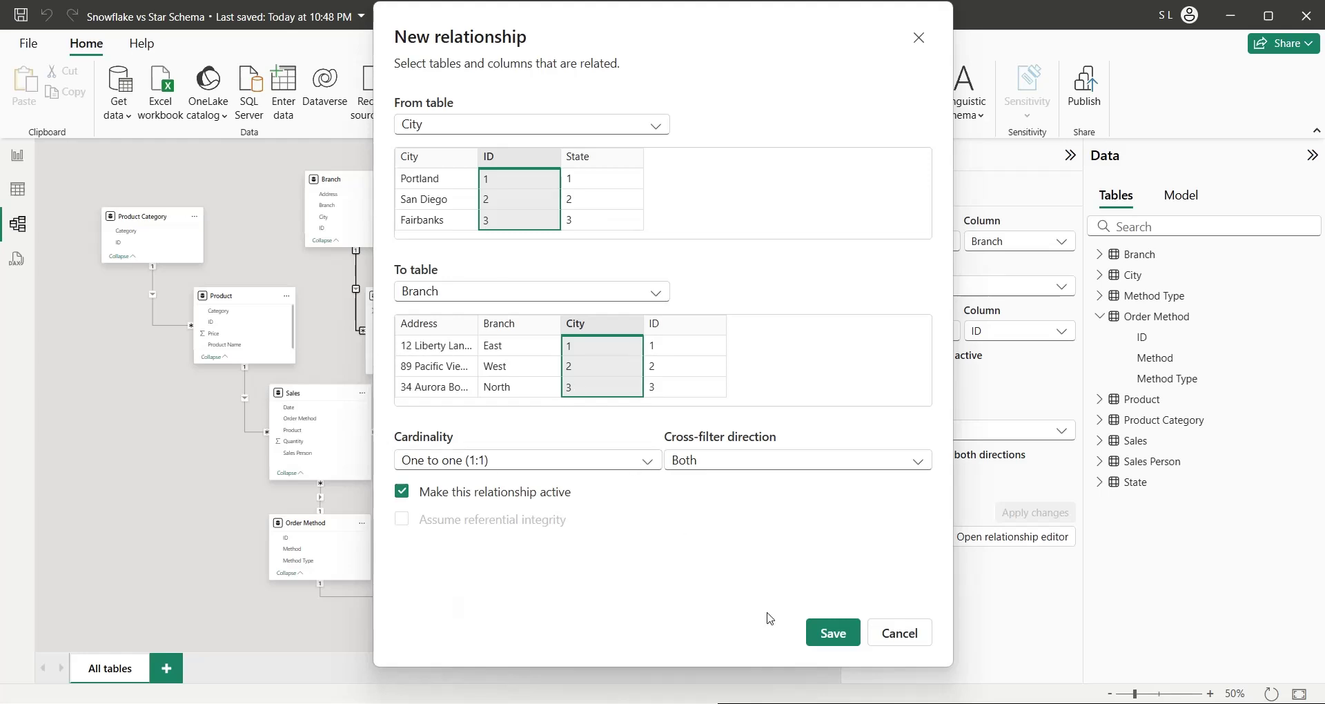
pyautogui.click(835, 633)
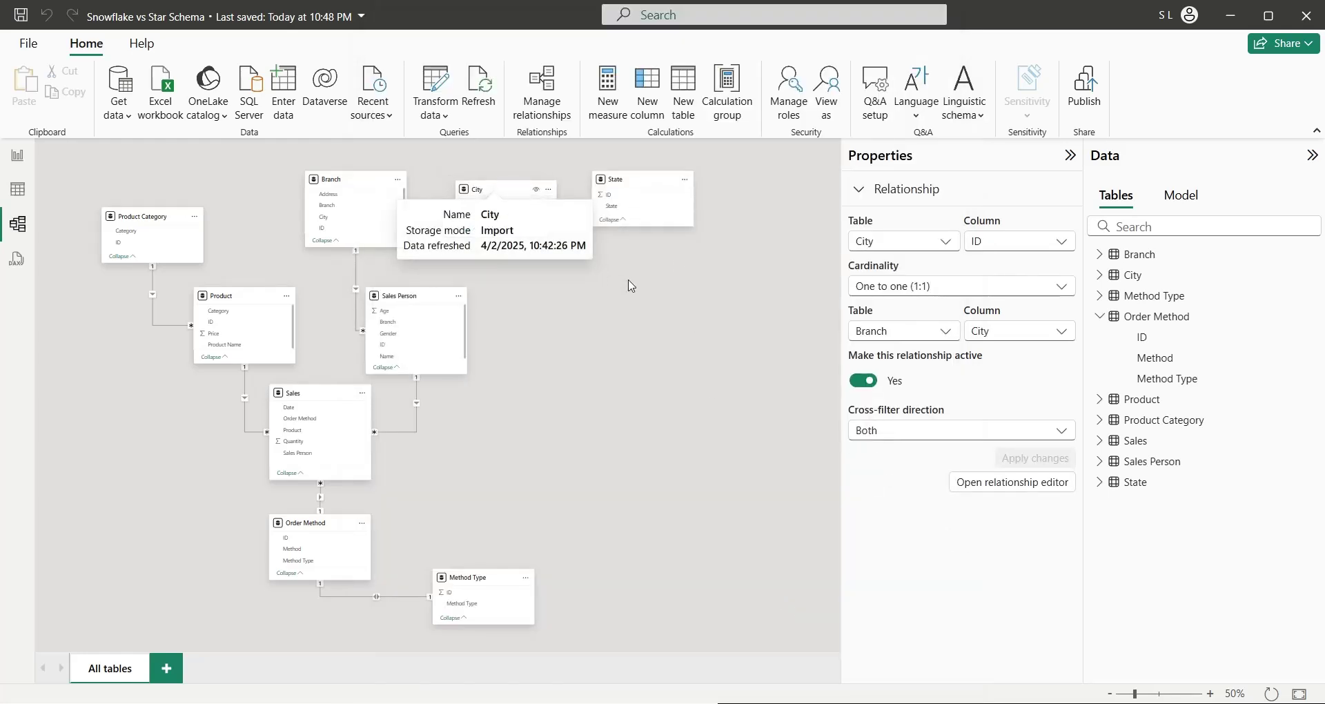
# Adjust the City and State card positions and relate State's State field to City's ID as one to one.
pyautogui.moveTo(500, 187); pyautogui.dragTo(512, 196)
pyautogui.moveTo(653, 183); pyautogui.dragTo(642, 186)
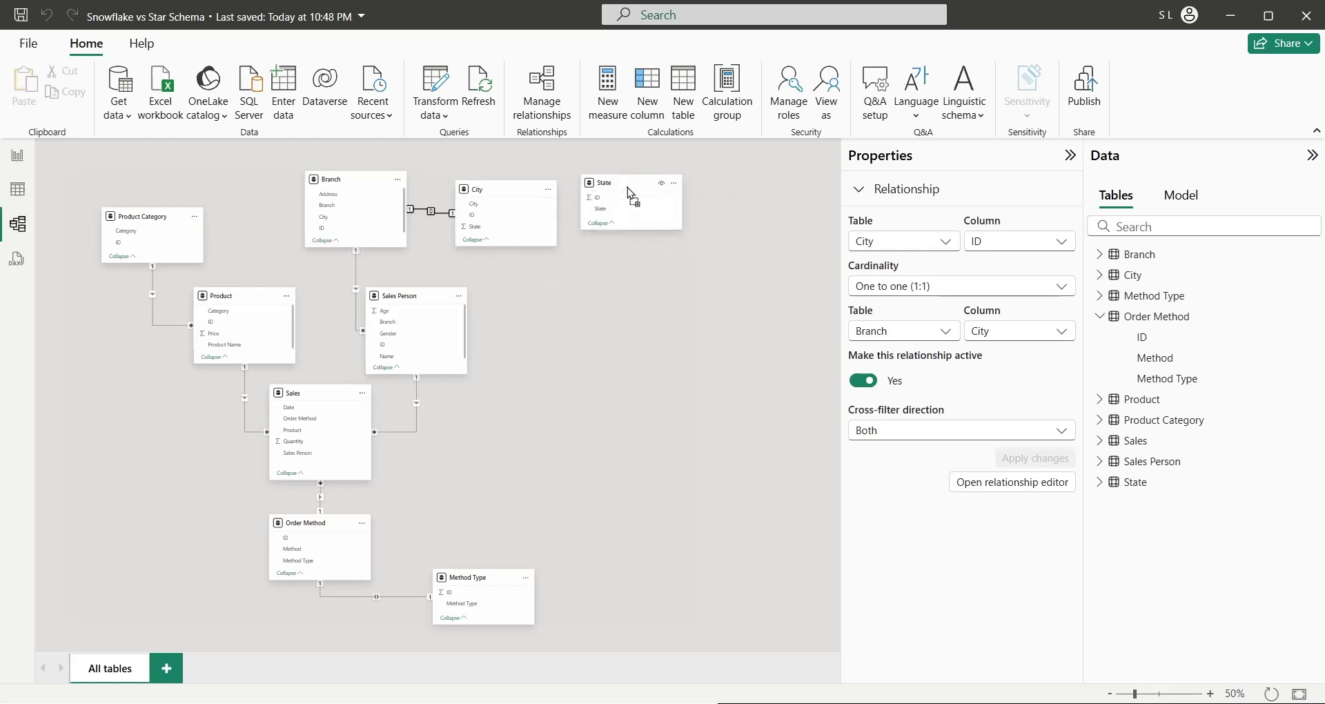
pyautogui.click(645, 374)
pyautogui.moveTo(601, 208); pyautogui.dragTo(505, 220)
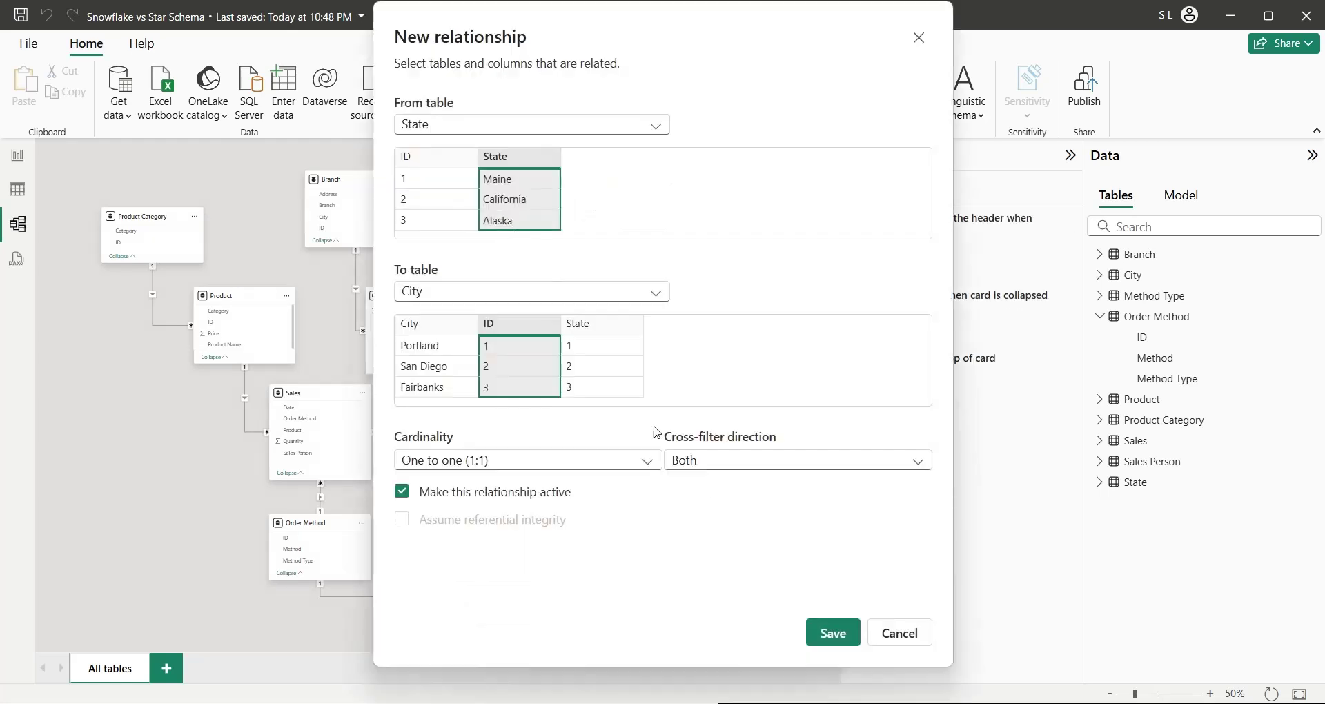
pyautogui.click(830, 631)
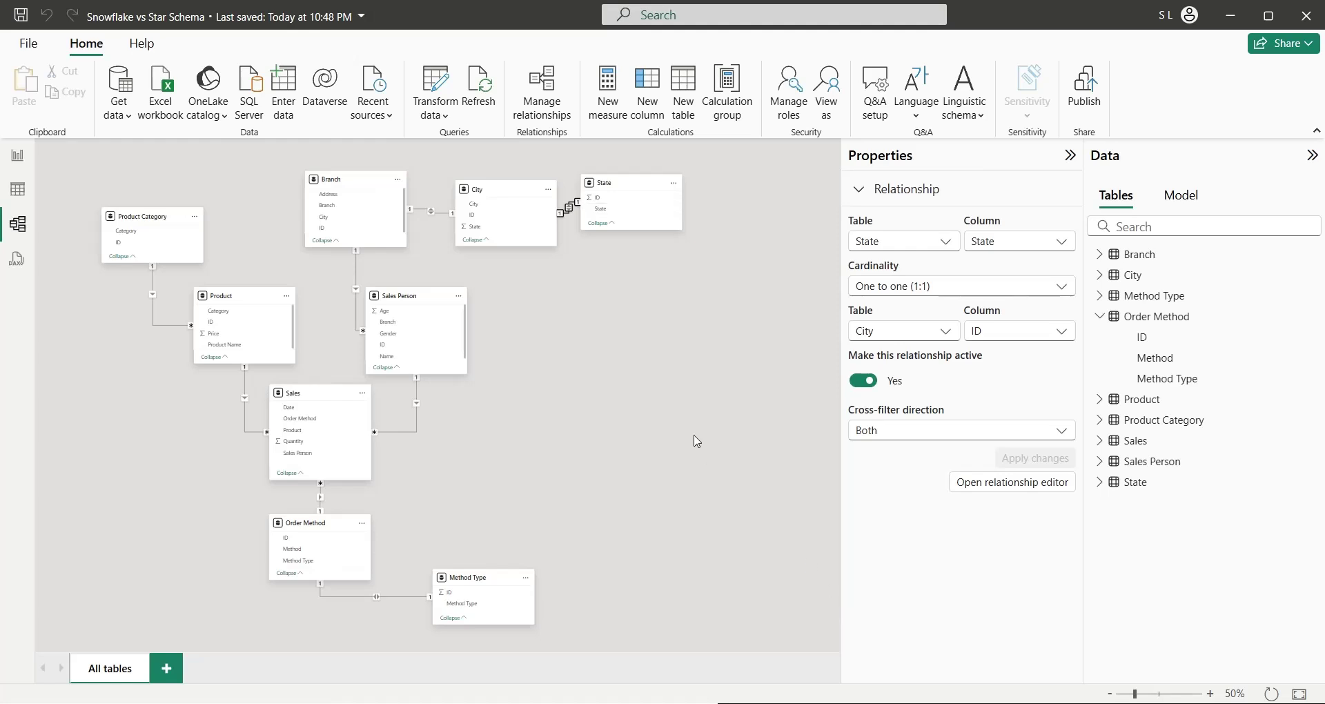
pyautogui.click(695, 440)
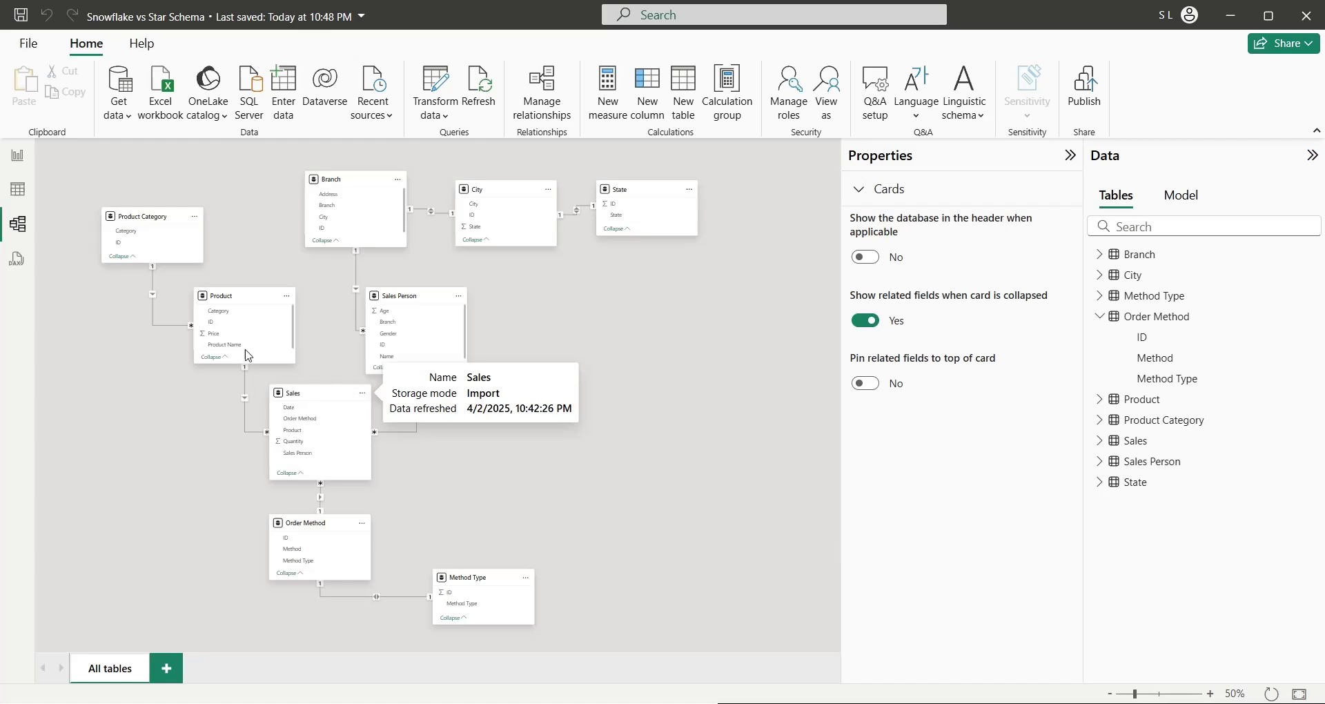
# Examine the Product, Sales Person and Order Method dimensions around Sales, plus the Product Category table behind Product.
pyautogui.click(228, 303)
pyautogui.click(408, 280)
pyautogui.click(414, 298)
pyautogui.click(307, 533)
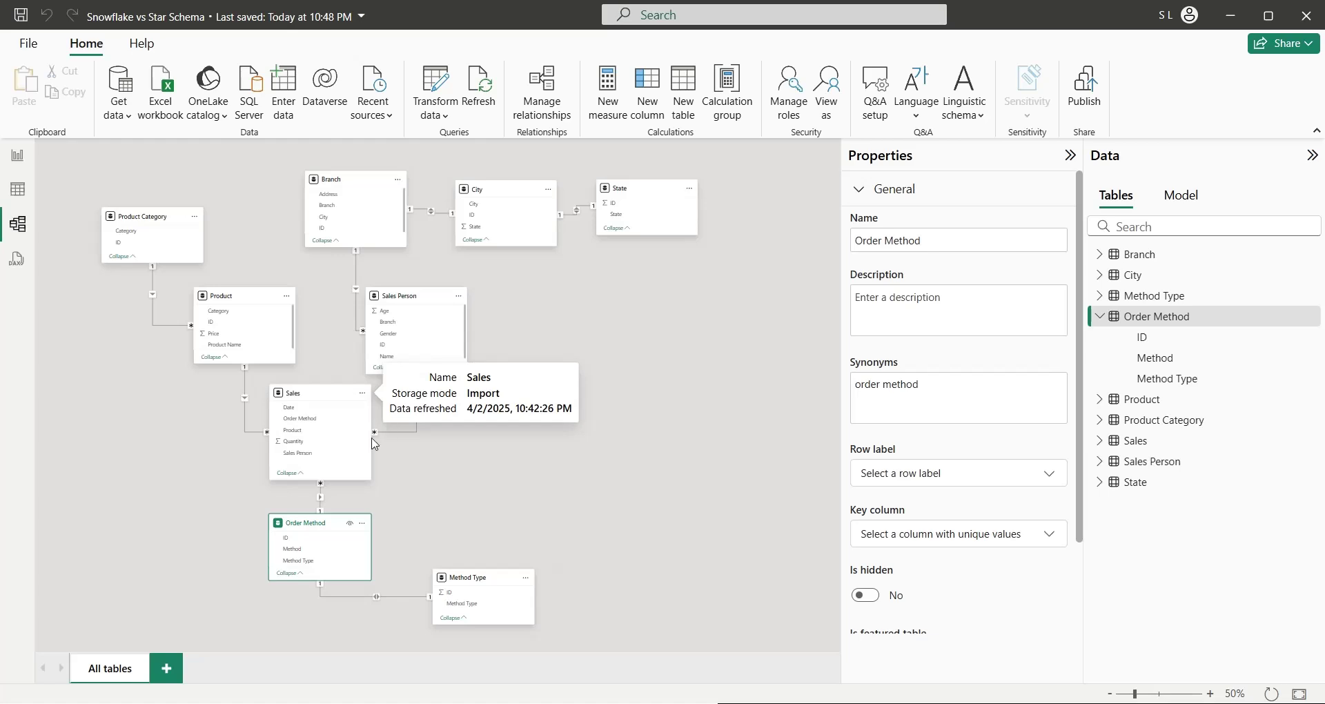
pyautogui.click(134, 216)
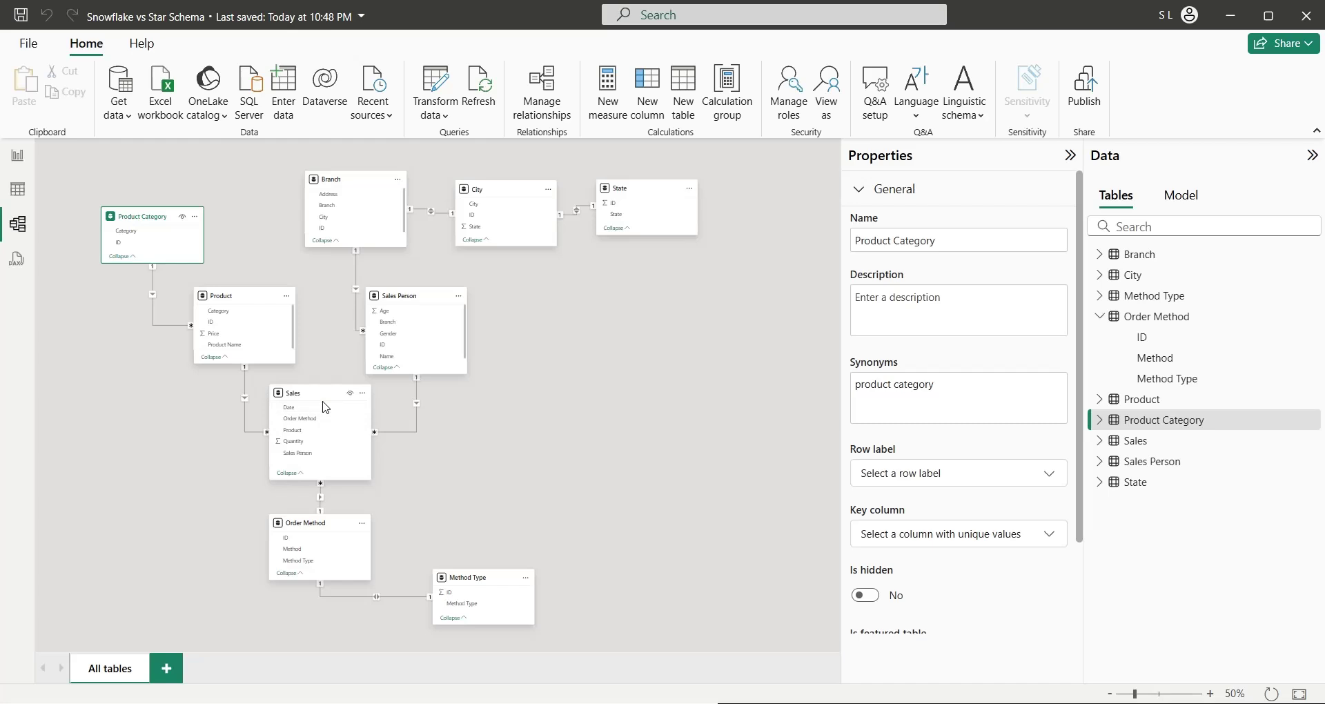
# Trace the relationship chain from State through City, Branch and Sales Person to the Sales table.
pyautogui.click(643, 193)
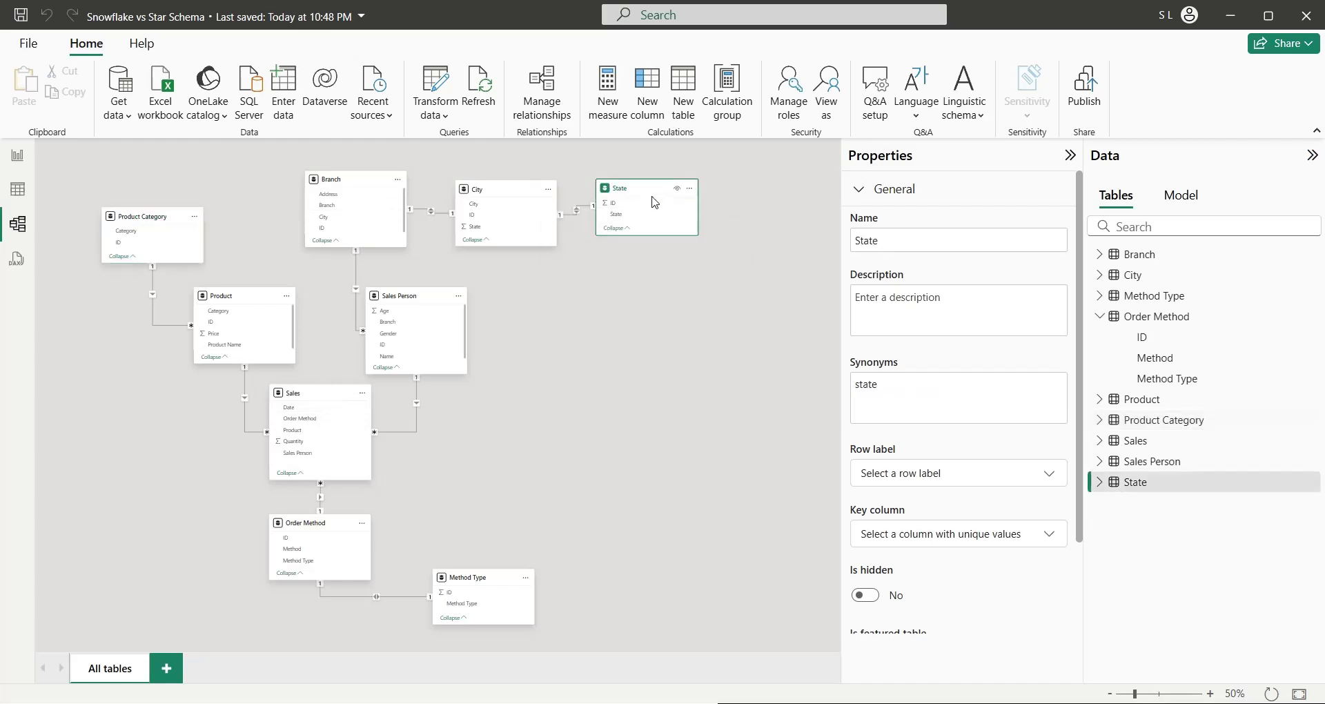
pyautogui.click(494, 194)
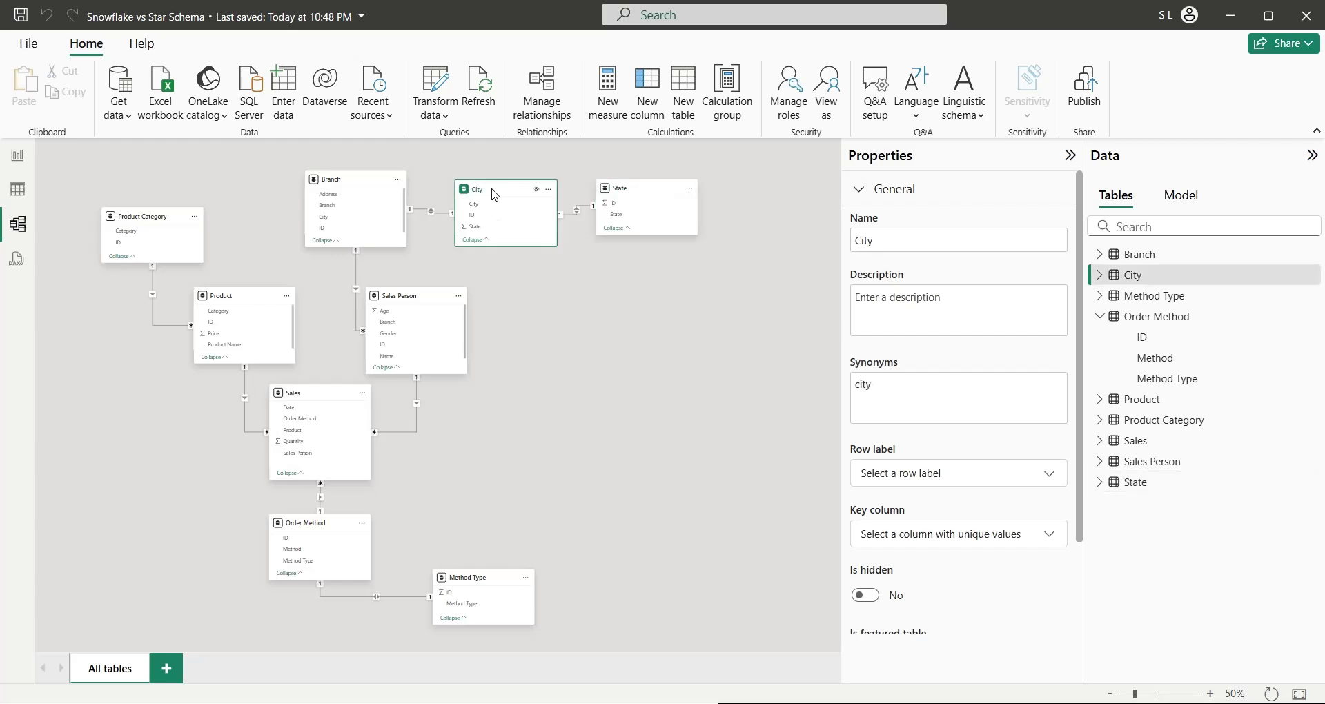
pyautogui.click(347, 182)
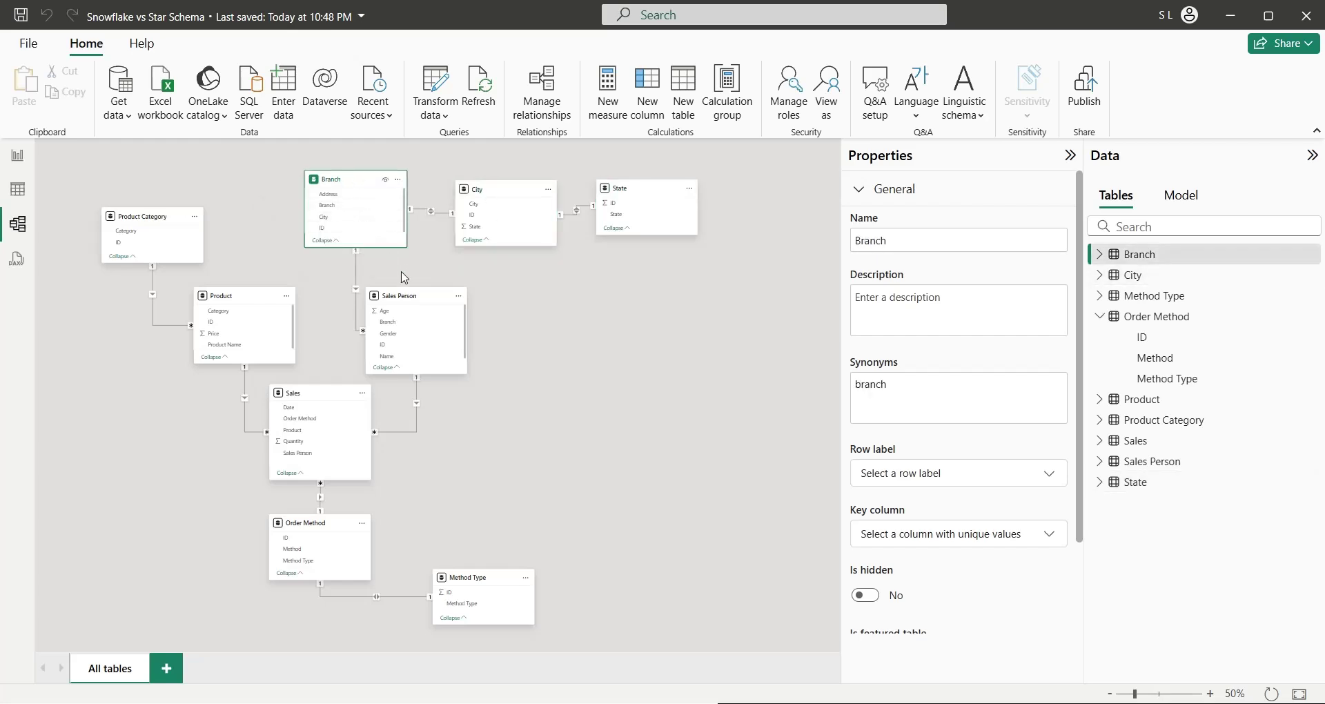
pyautogui.click(412, 297)
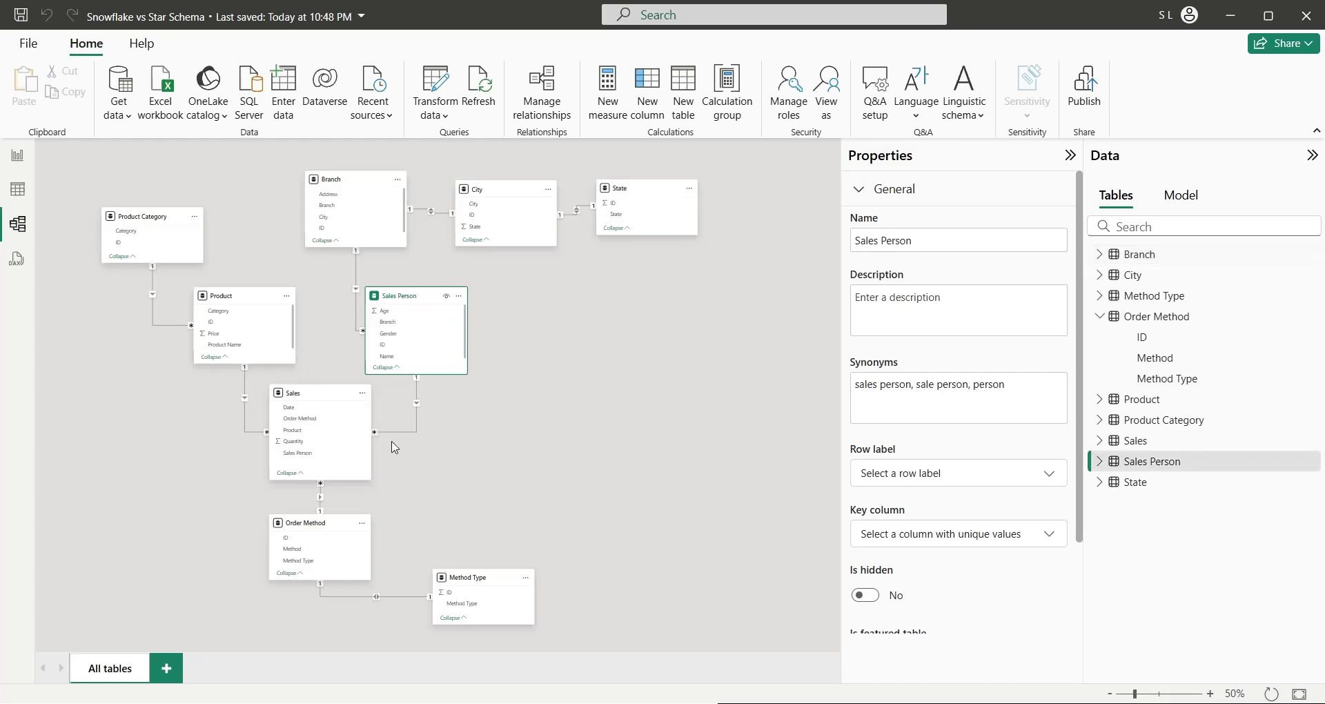
pyautogui.click(358, 422)
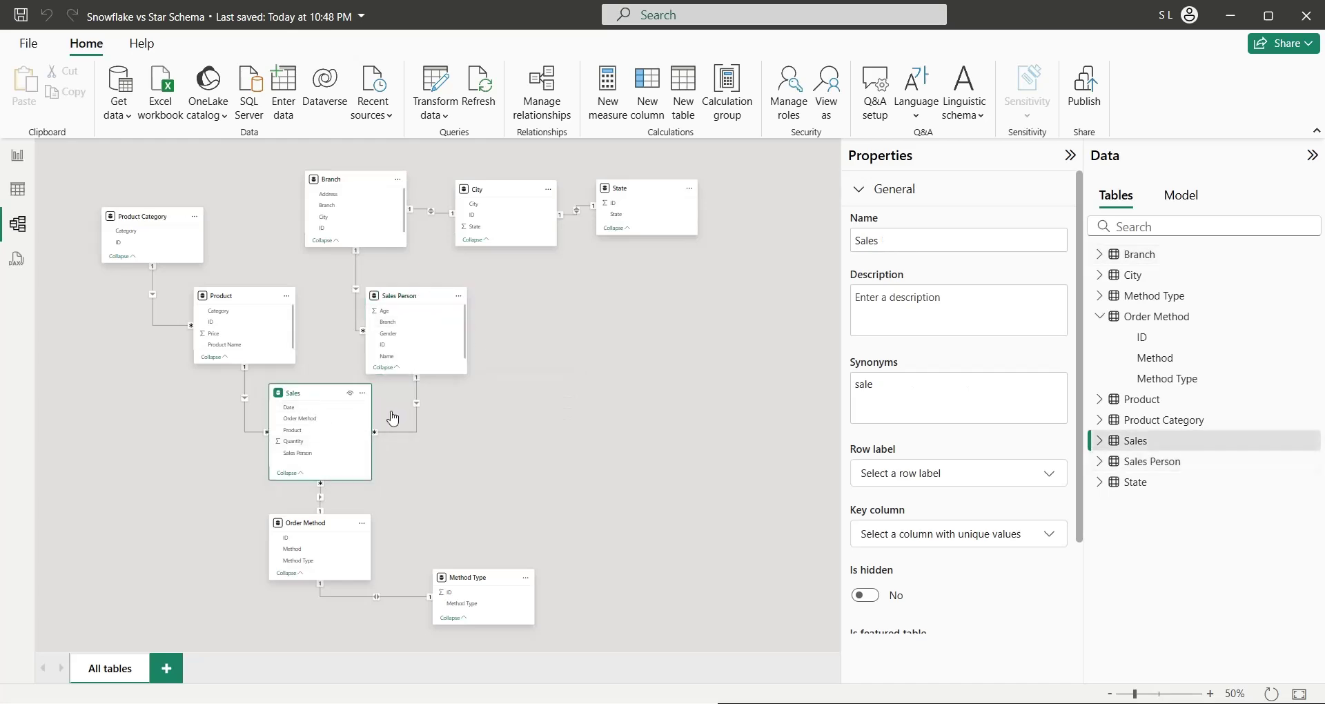
pyautogui.click(500, 434)
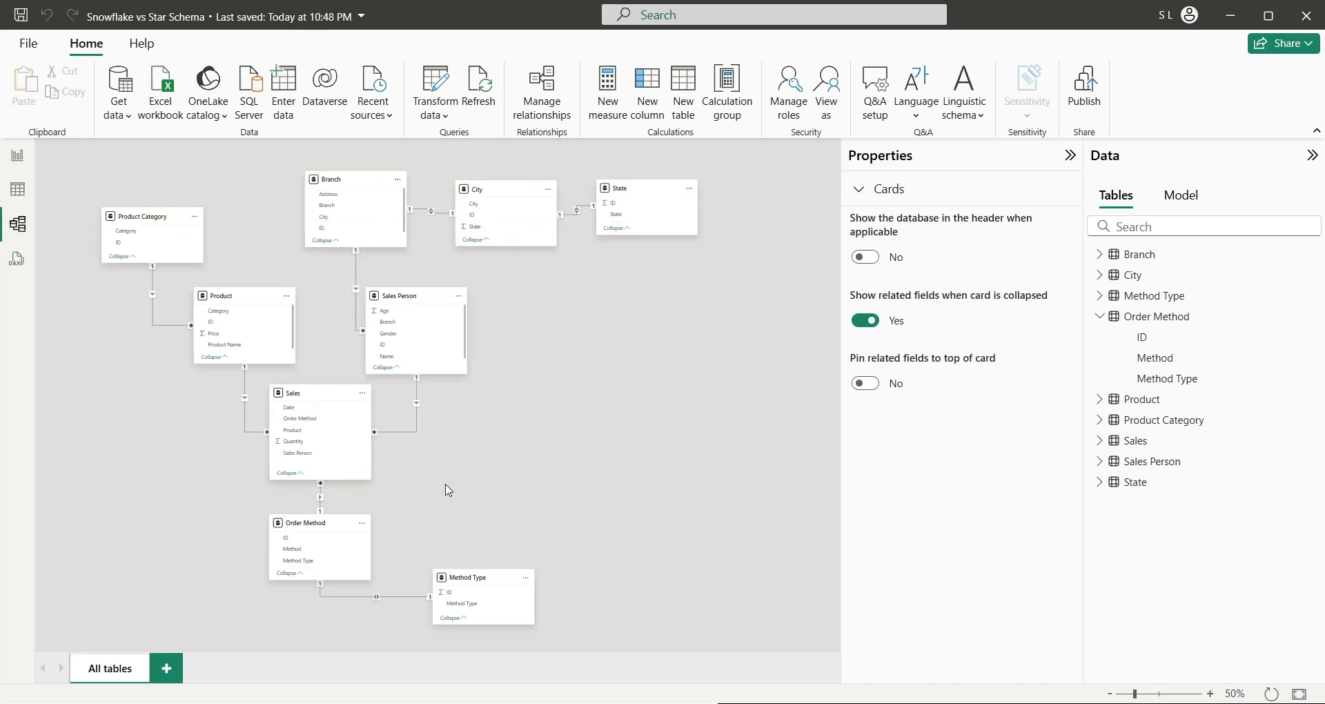
# Move the State card further away from City and review the Product, Sales Person and Order Method tables linked directly to Sales.
pyautogui.moveTo(640, 197); pyautogui.dragTo(697, 191)
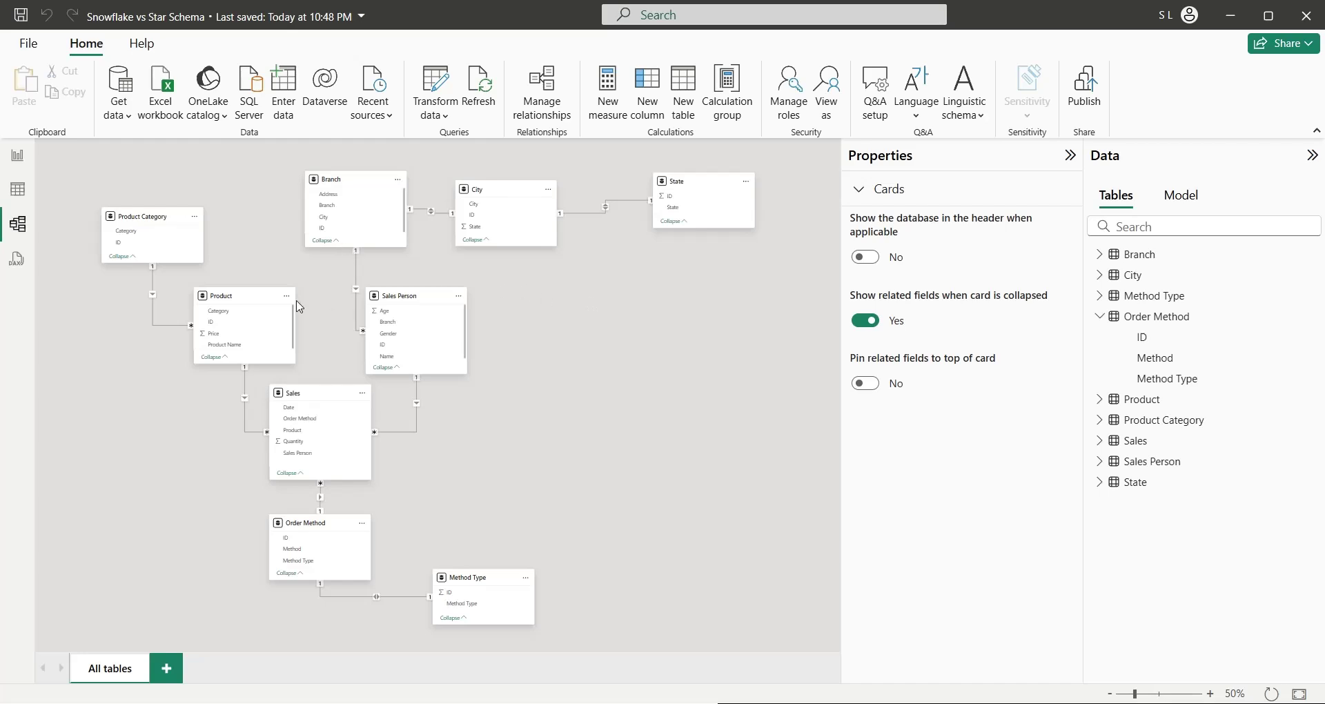
pyautogui.click(244, 307)
pyautogui.click(386, 297)
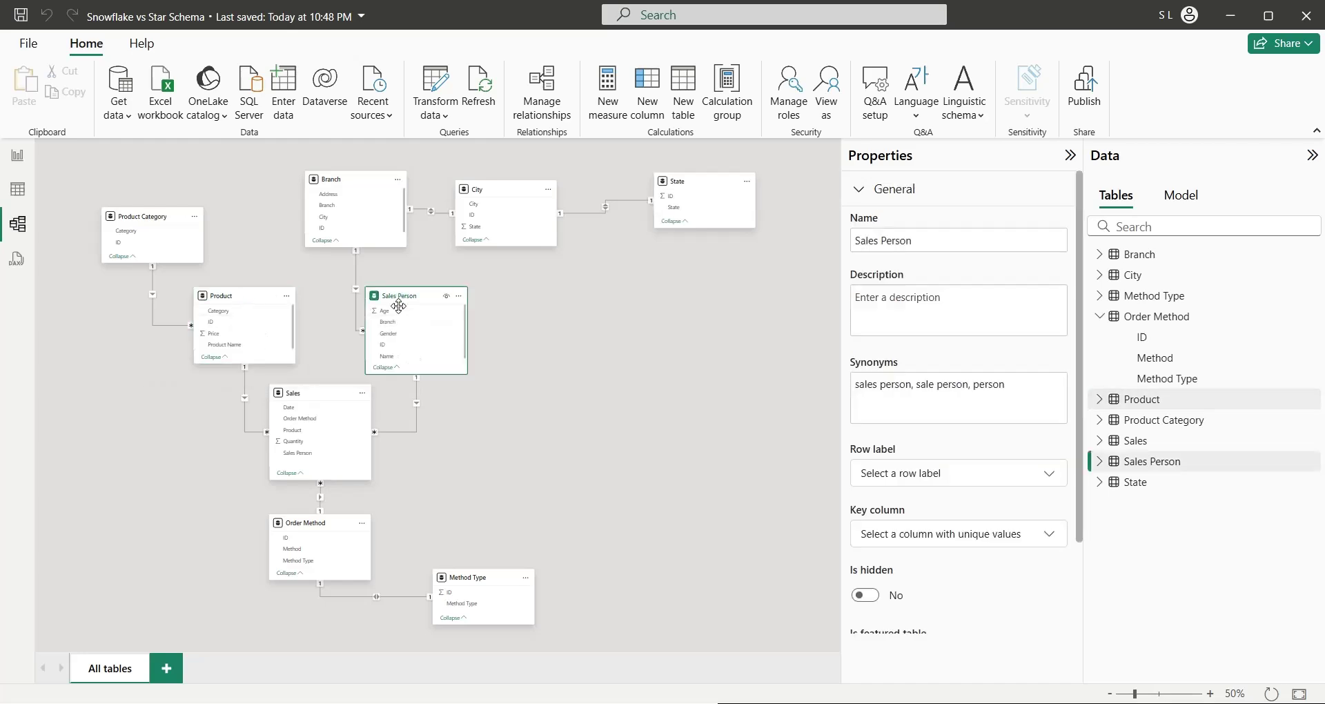
pyautogui.click(348, 523)
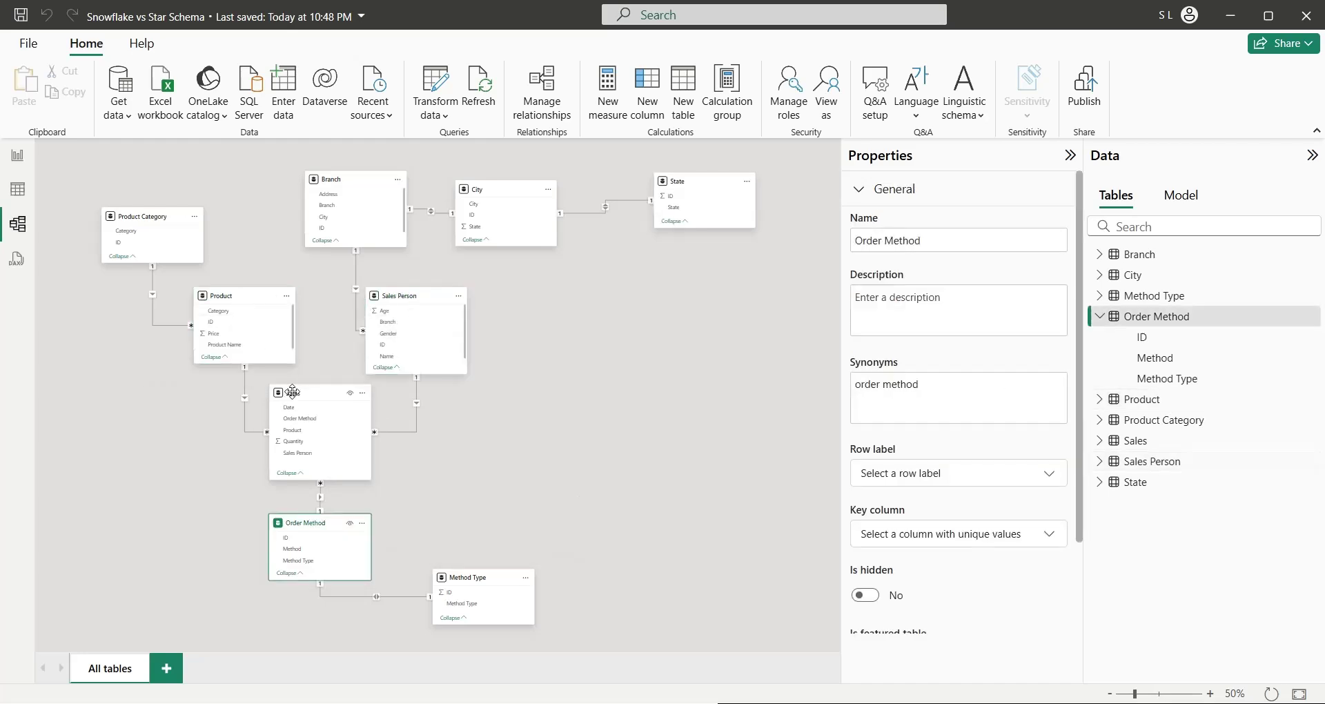
pyautogui.click(296, 395)
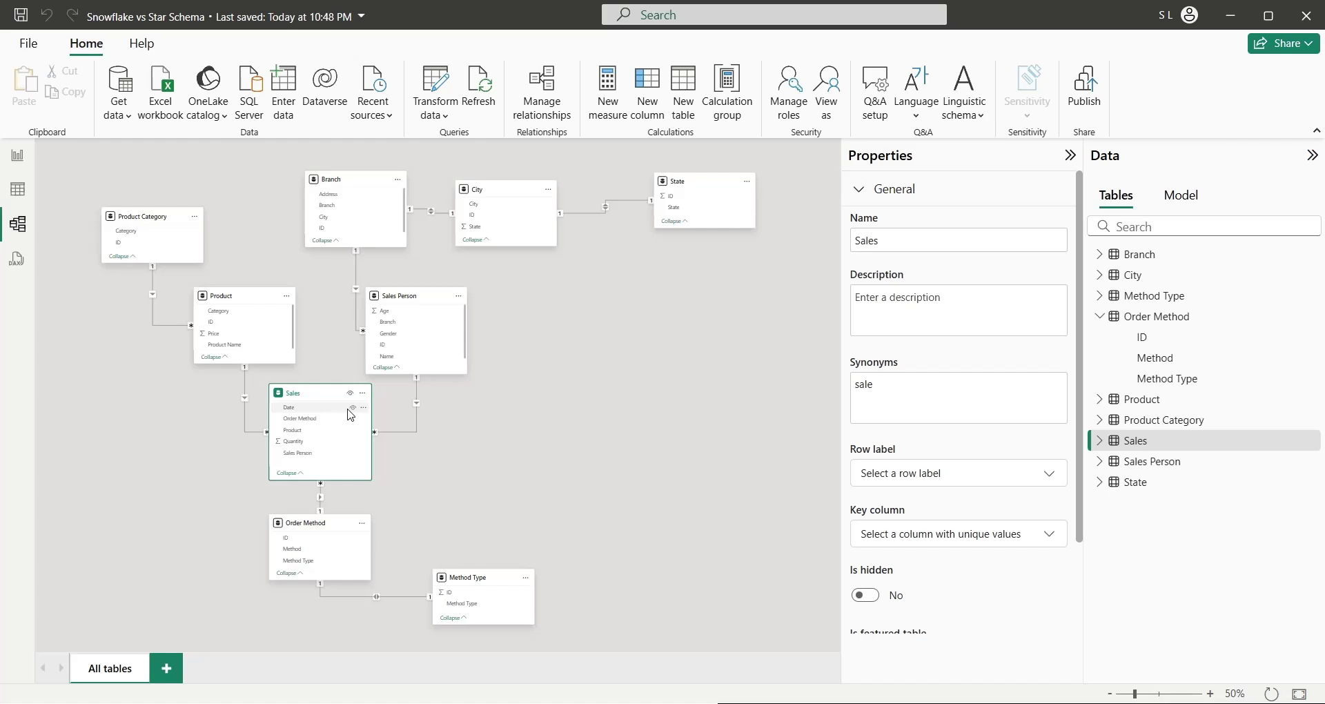
pyautogui.moveTo(310, 403)
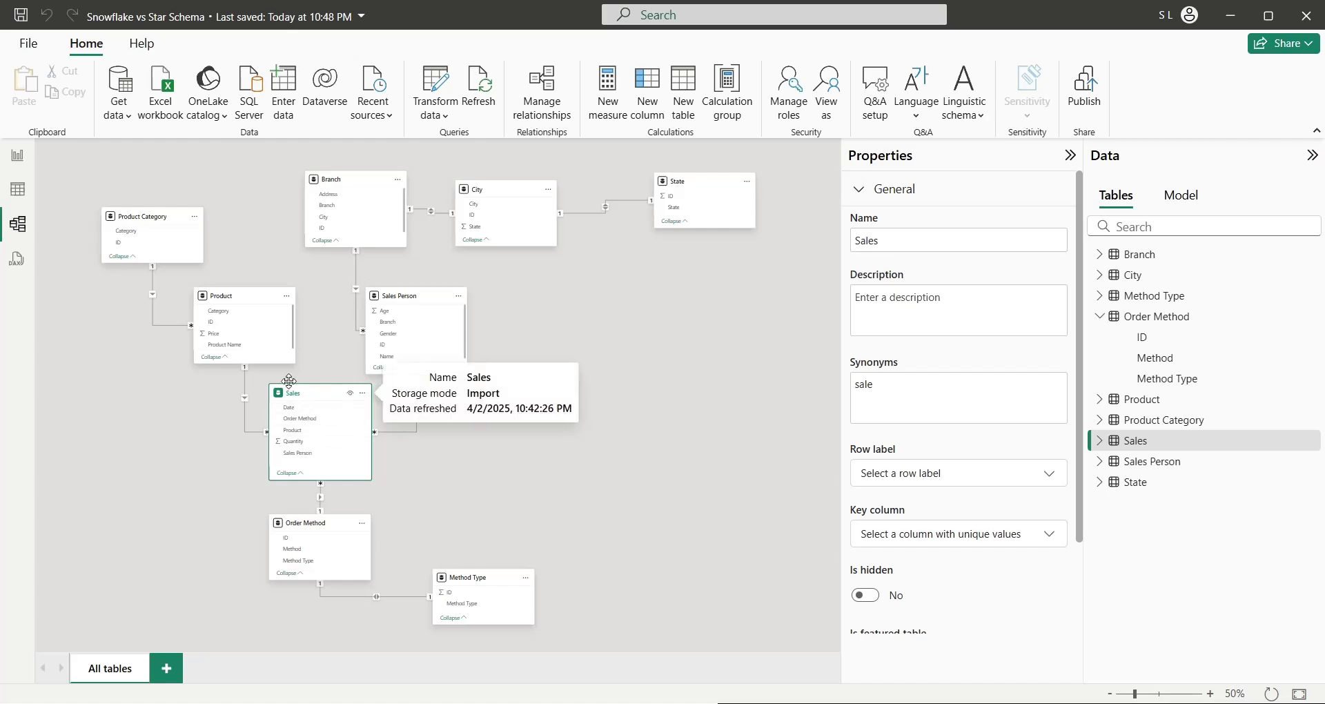
pyautogui.click(273, 317)
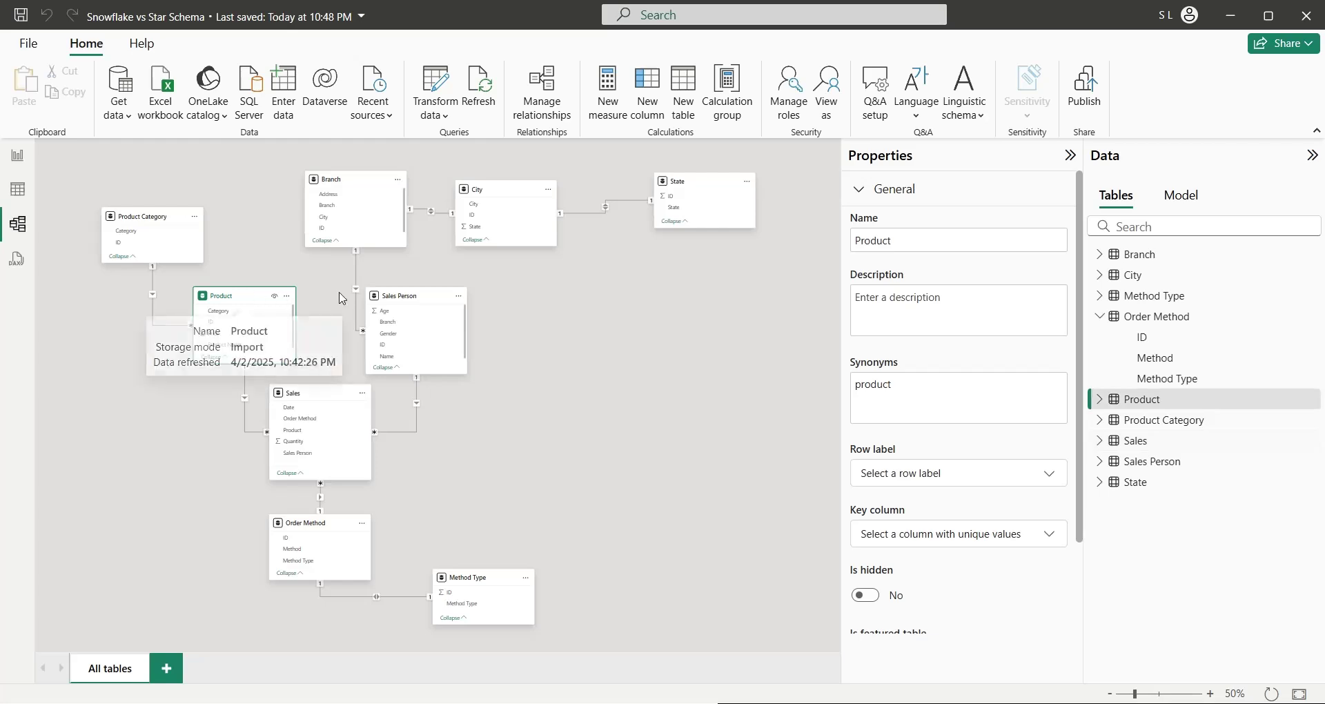
pyautogui.click(293, 393)
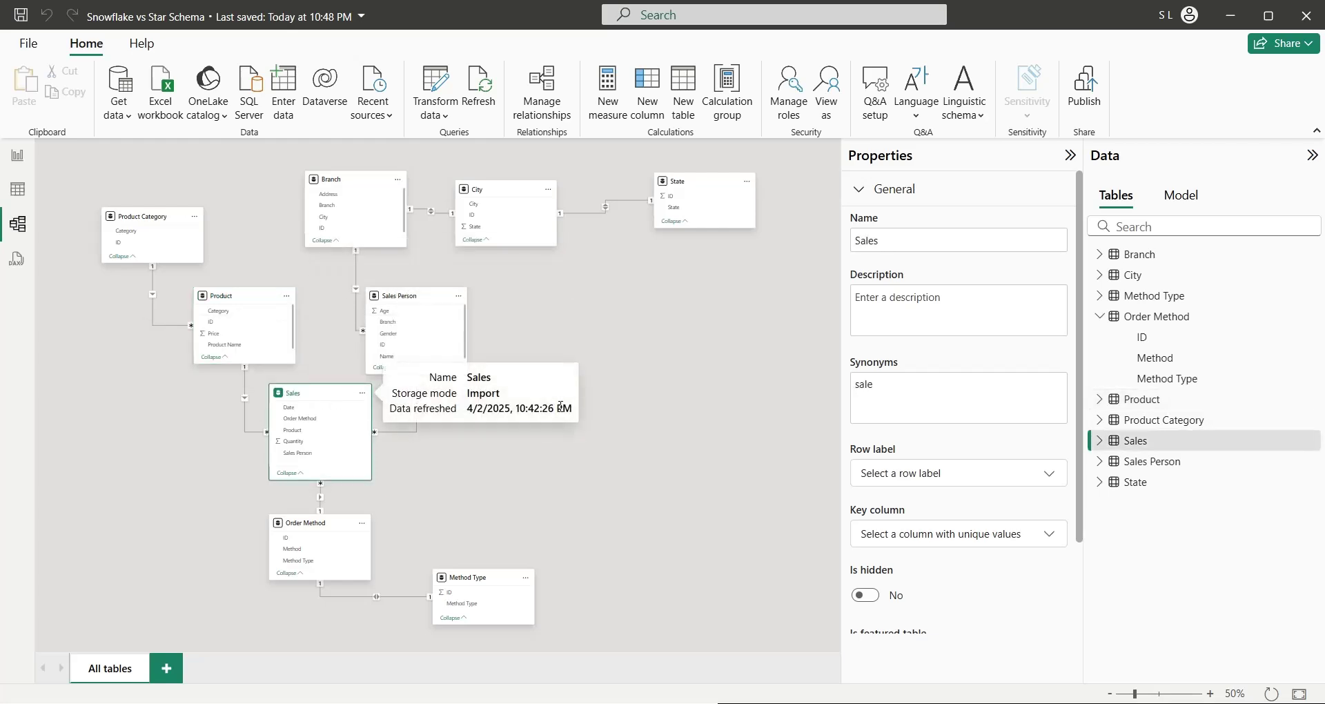
pyautogui.click(655, 416)
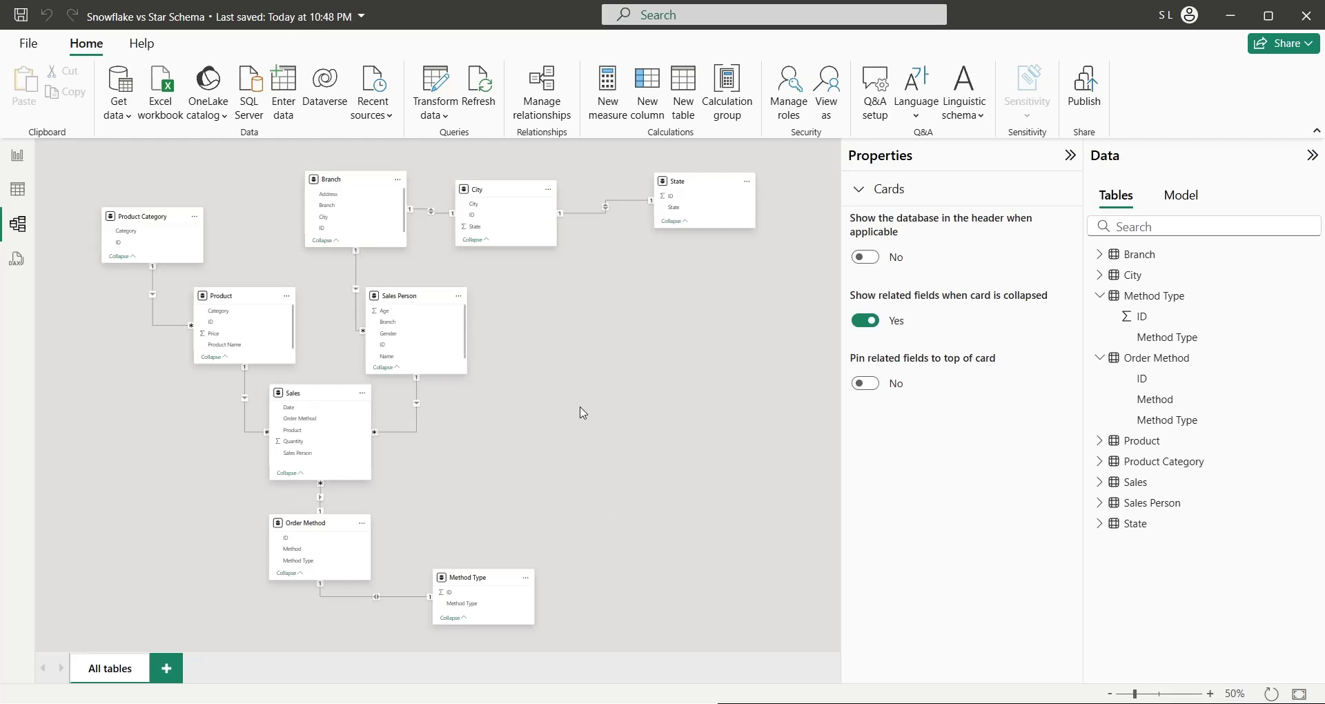
# Replace the Method Type–Order Method relationship with a one-to-many, single-direction one from Method Type's ID to Order Method's Method Type field.
pyautogui.doubleClick(402, 599)
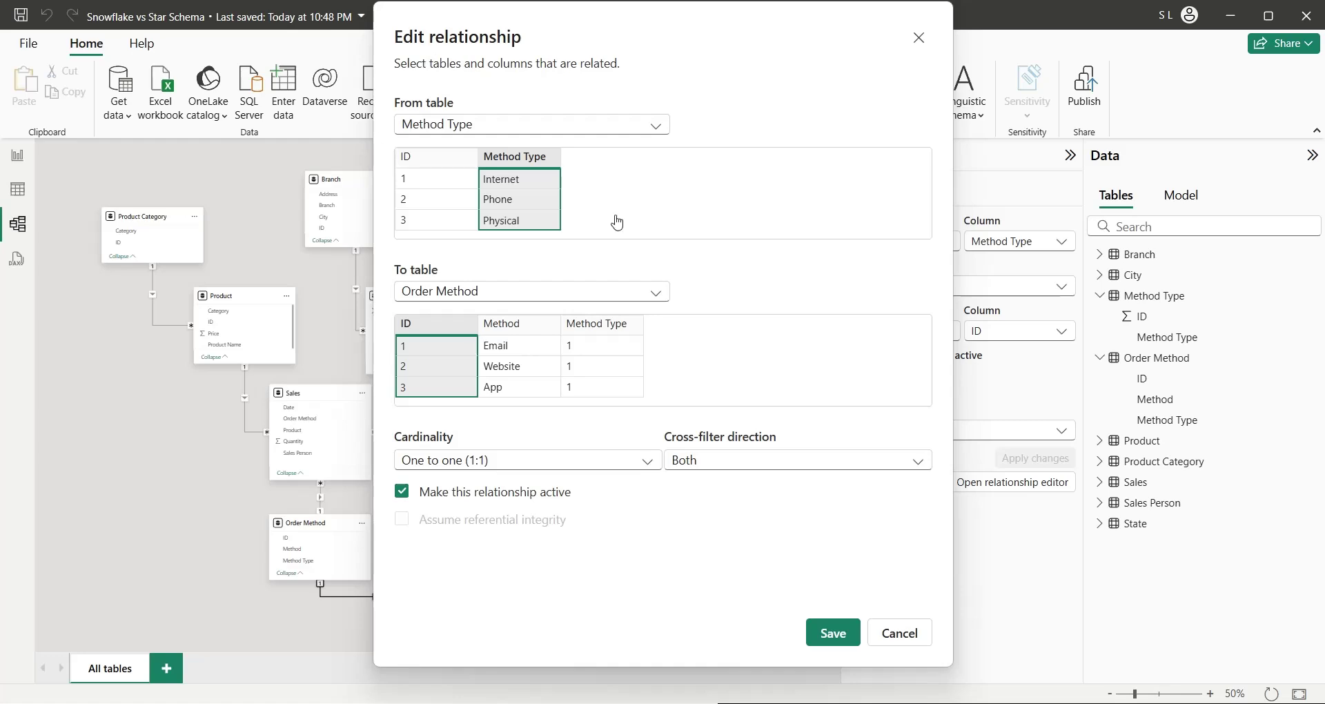
pyautogui.click(887, 643)
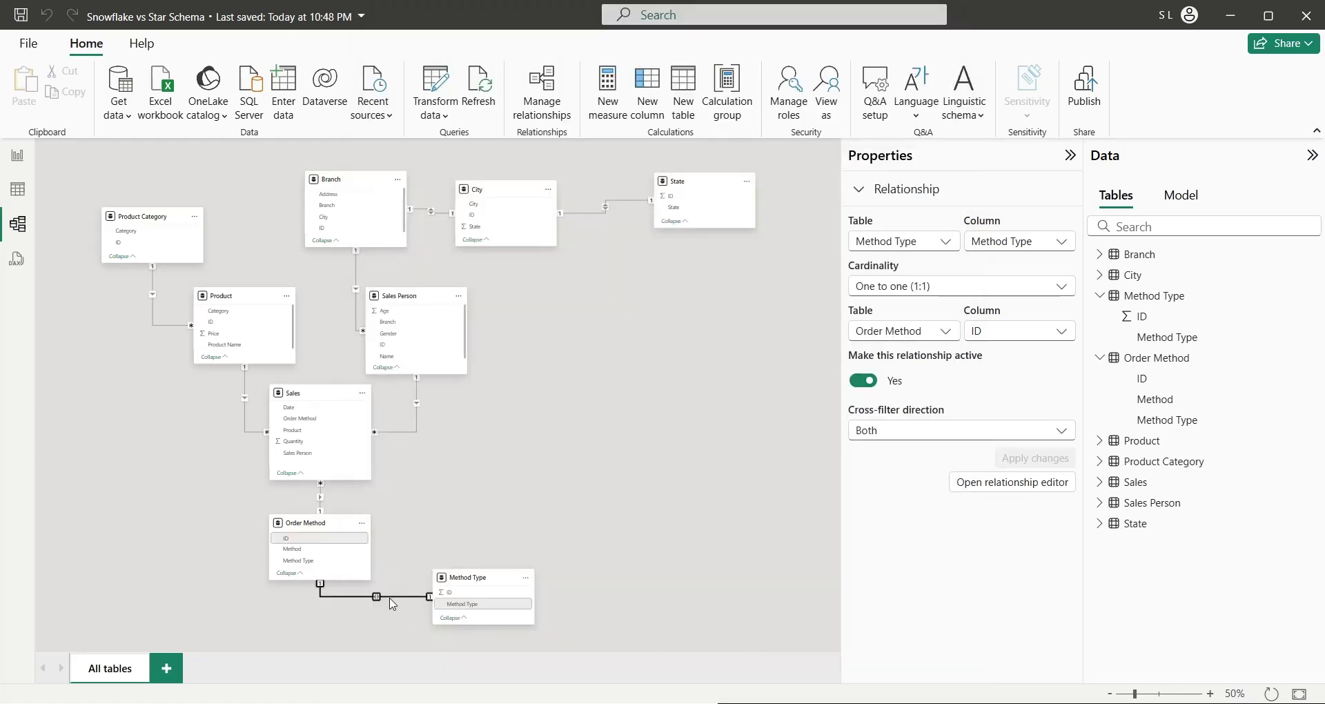
pyautogui.press('Delete')
pyautogui.click(762, 433)
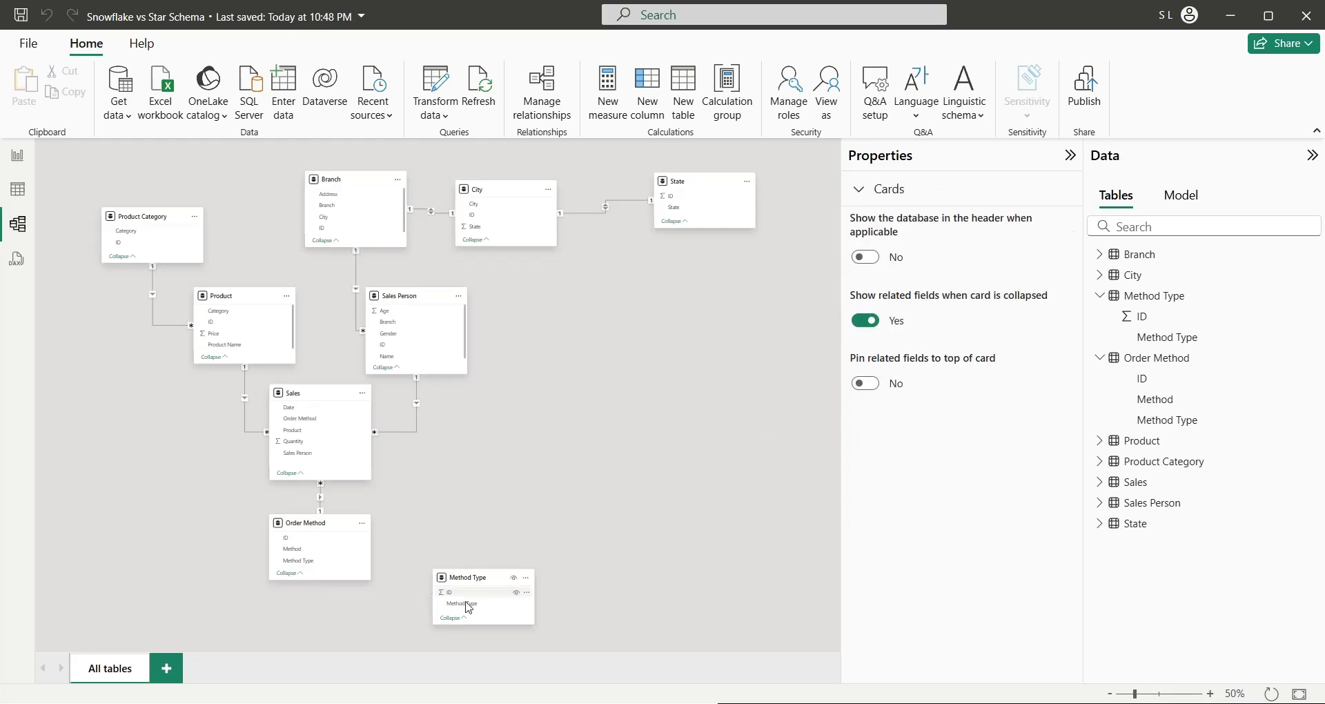
pyautogui.moveTo(491, 599); pyautogui.dragTo(338, 560)
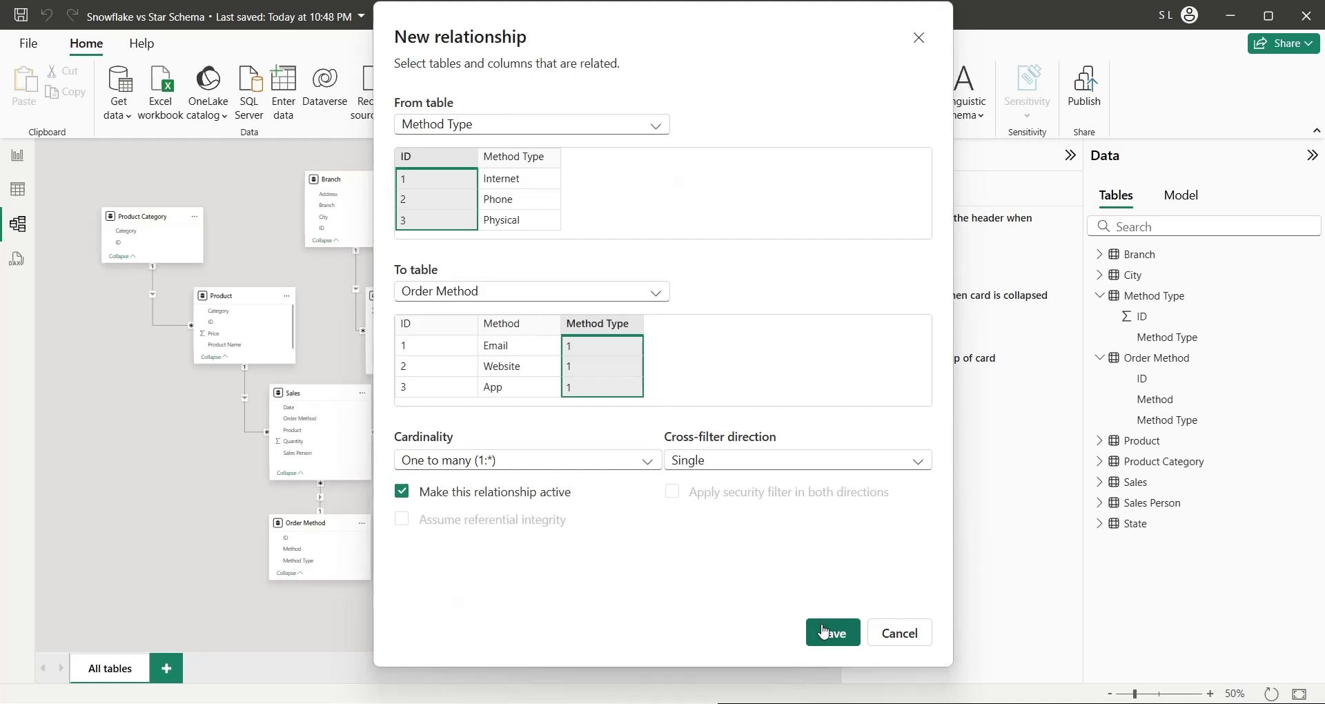
pyautogui.click(824, 633)
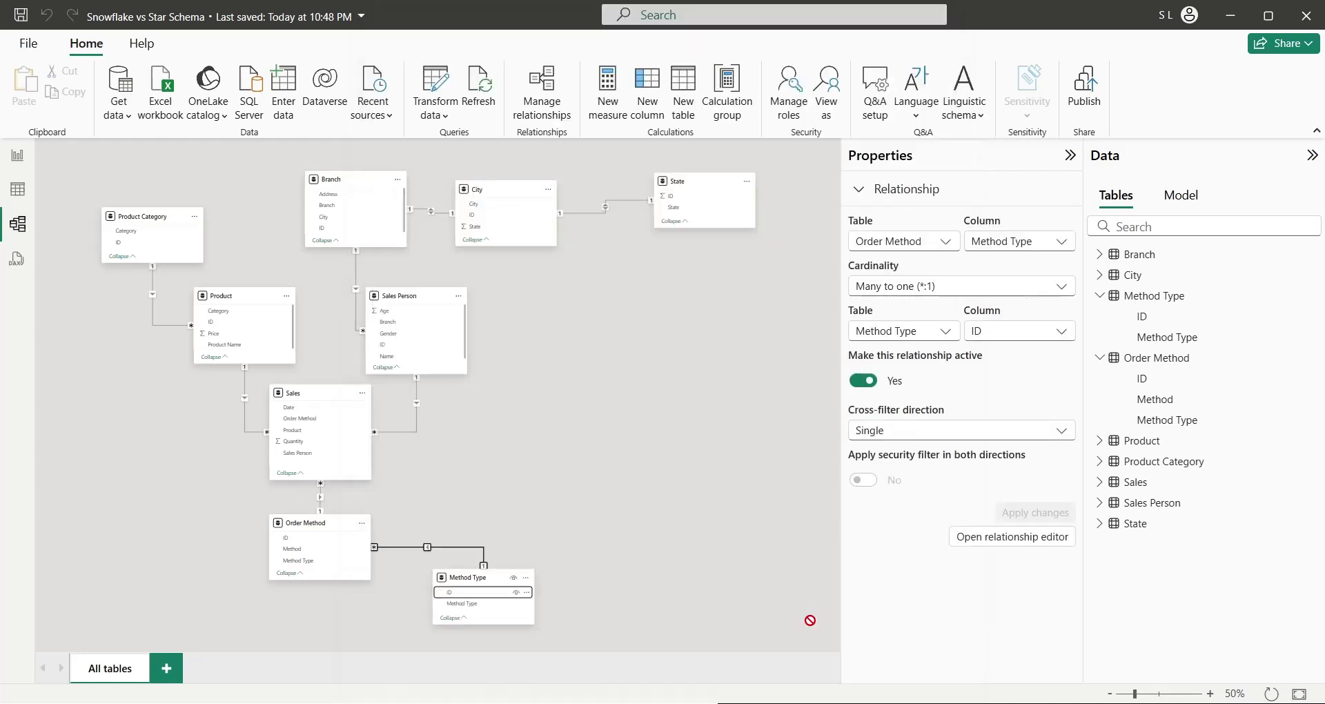
# Delete the incorrect relationship between State and City and relate State's ID to City's State field instead.
pyautogui.click(635, 205)
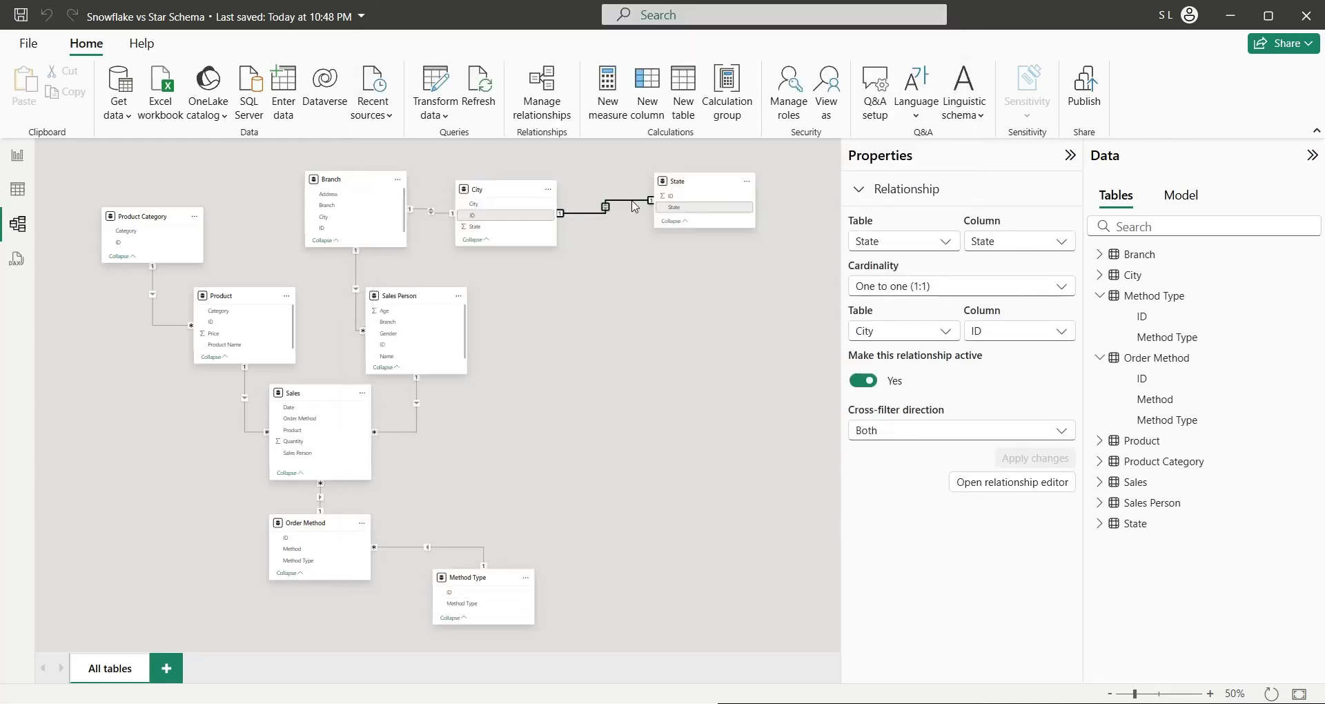
pyautogui.doubleClick(635, 205)
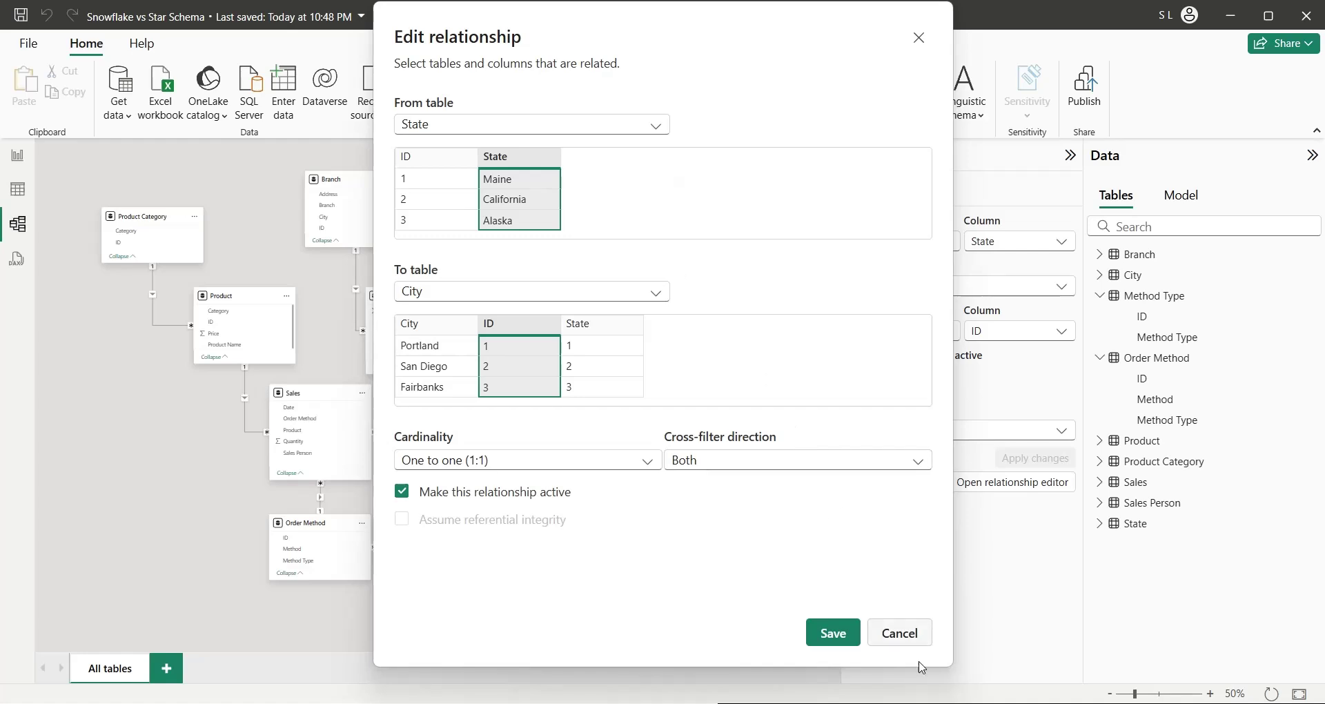
pyautogui.click(896, 631)
pyautogui.press('Delete')
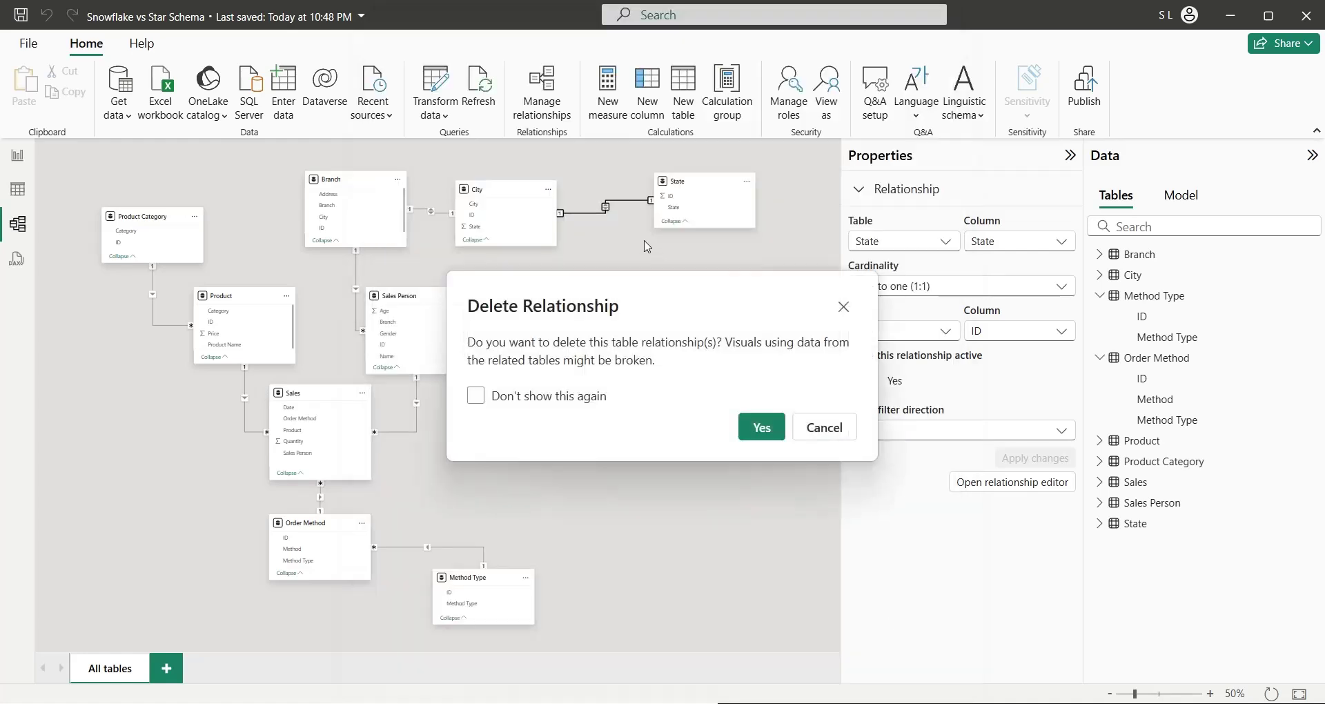
pyautogui.click(758, 424)
pyautogui.moveTo(674, 199); pyautogui.dragTo(490, 231)
pyautogui.click(832, 632)
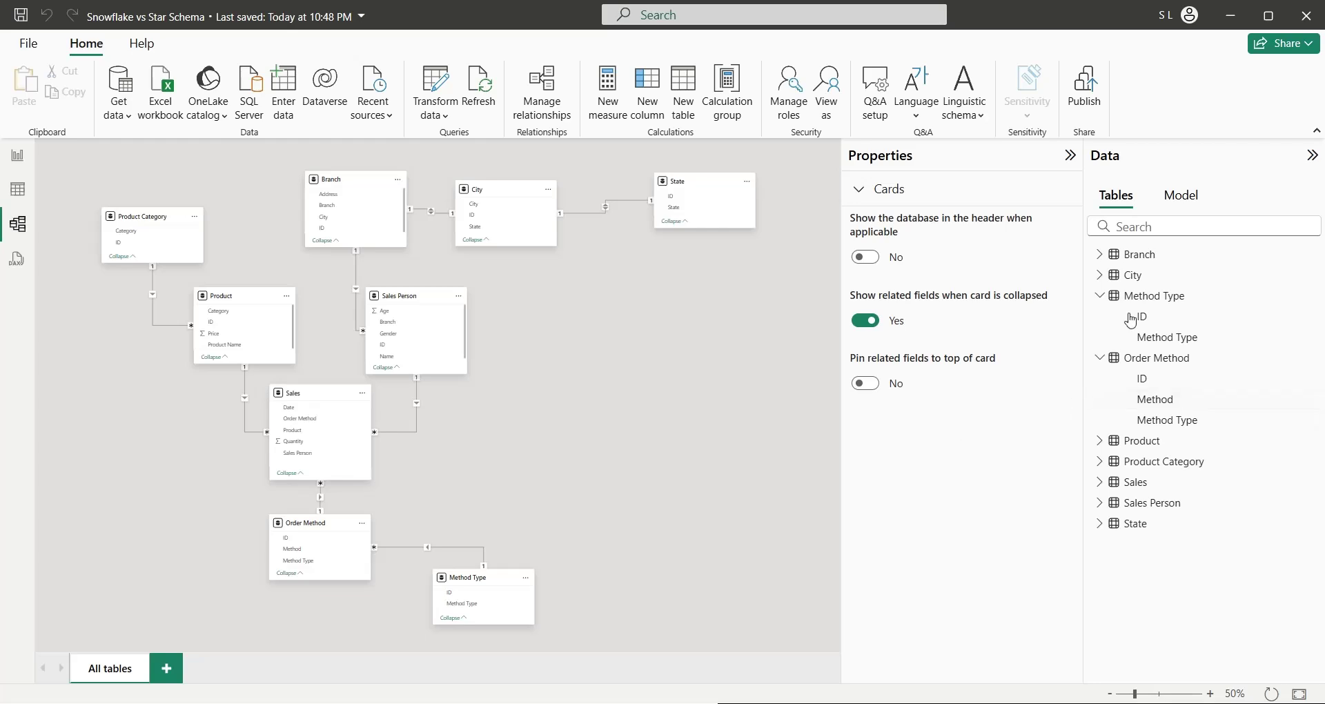
# Collapse the field lists of the Method Type and Order Method tables and clear the table selection.
pyautogui.click(1100, 295)
pyautogui.click(1109, 323)
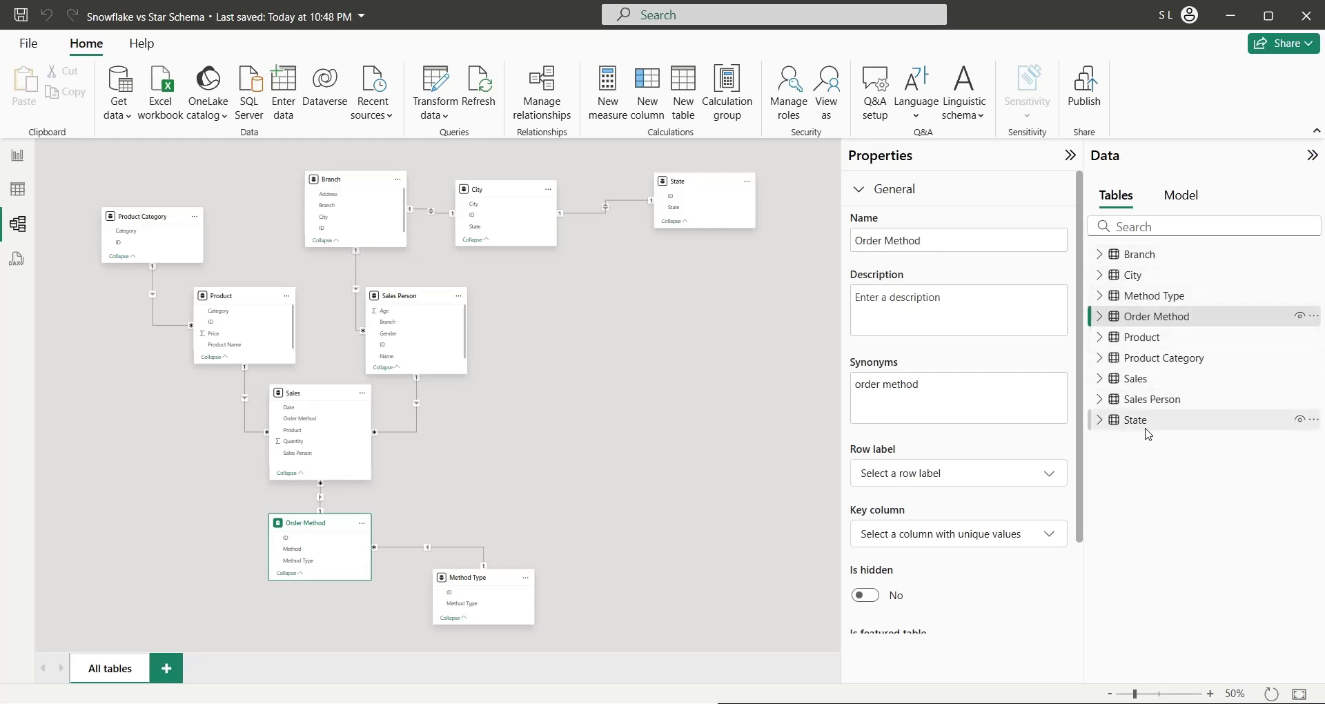
pyautogui.moveTo(1148, 433)
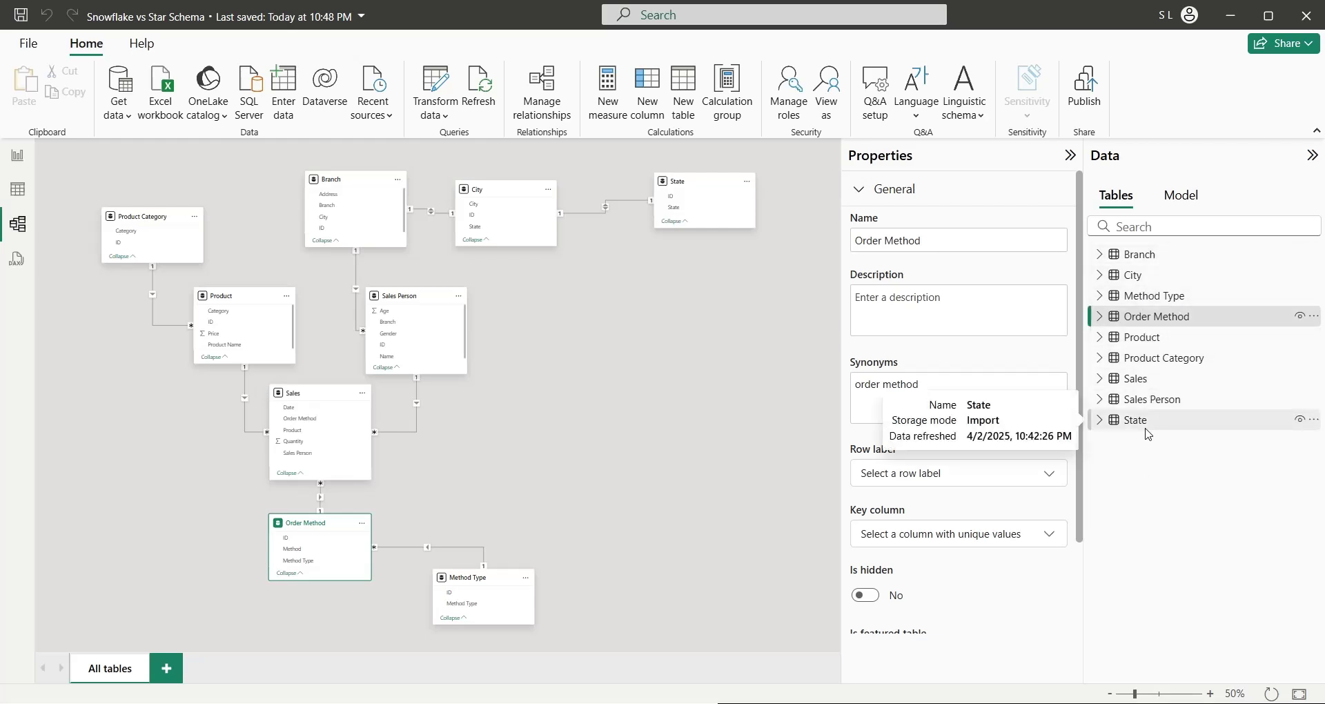
pyautogui.click(719, 414)
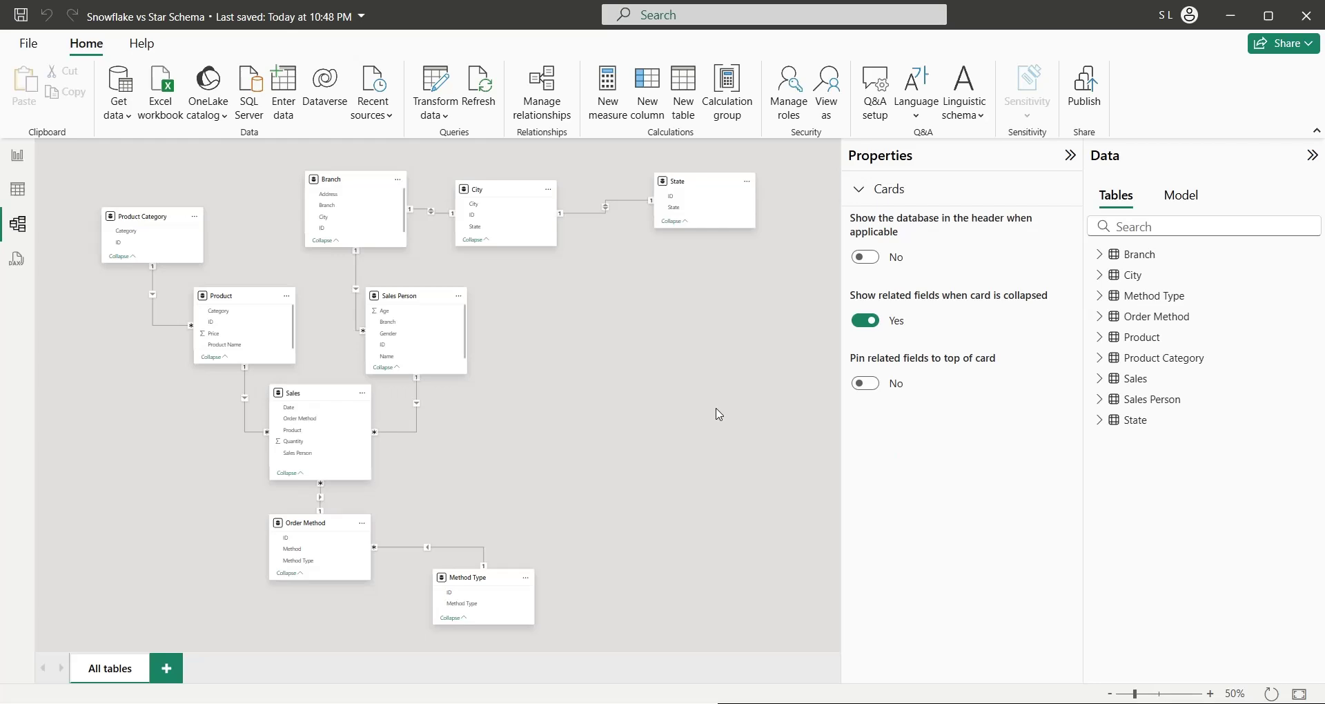
# Expand the Sales and Product tables to examine their fields, including Quantity and Price.
pyautogui.click(1099, 378)
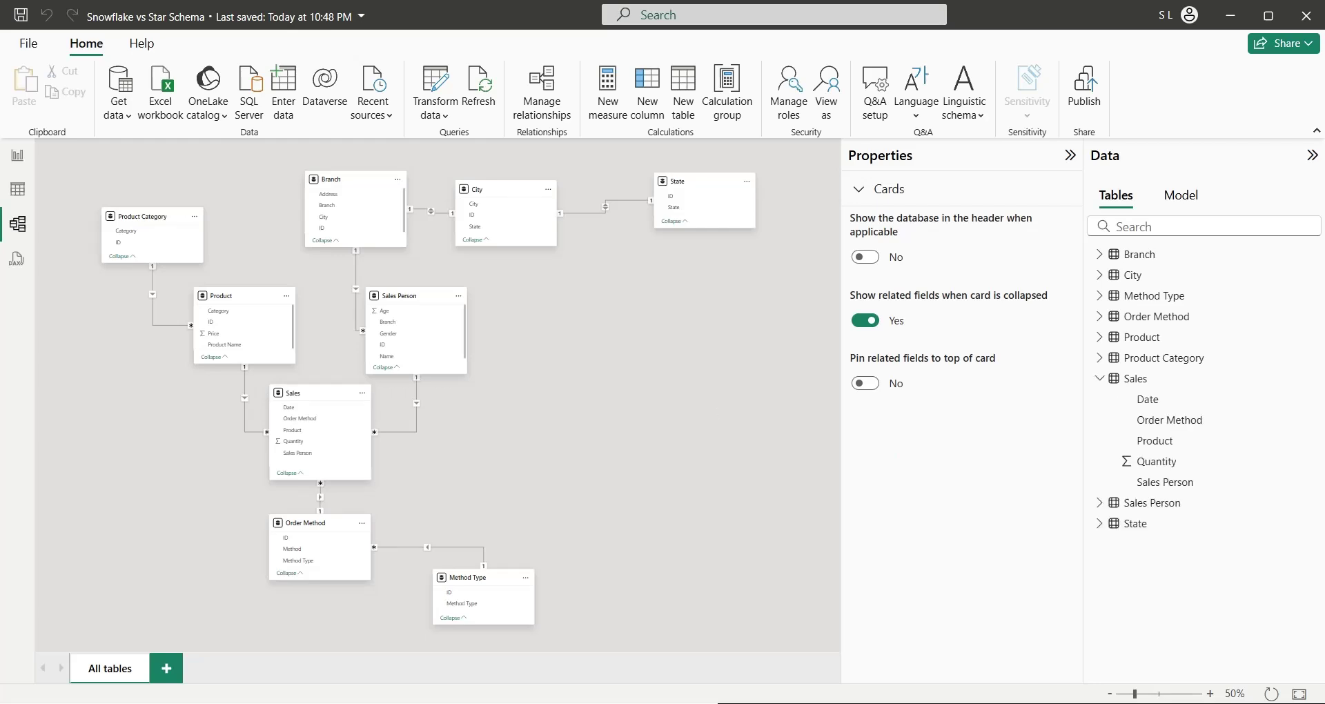
pyautogui.moveTo(1107, 378)
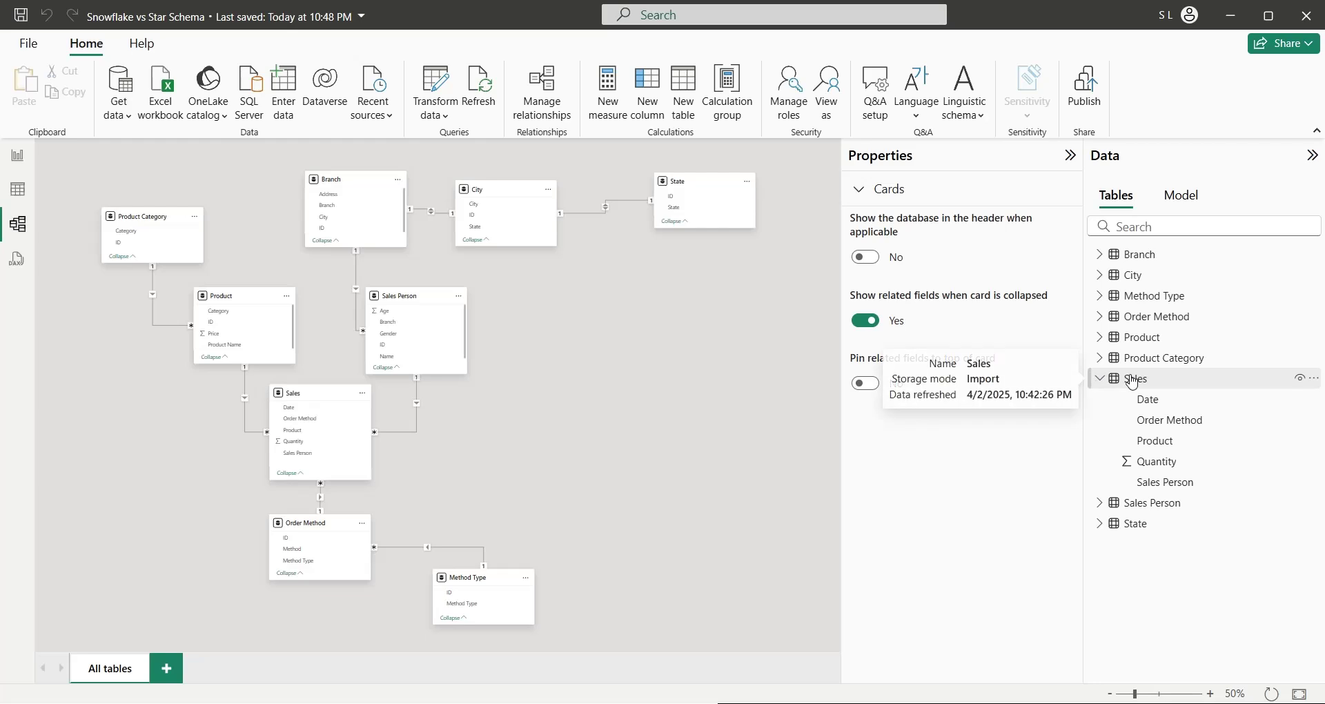
pyautogui.moveTo(1179, 489)
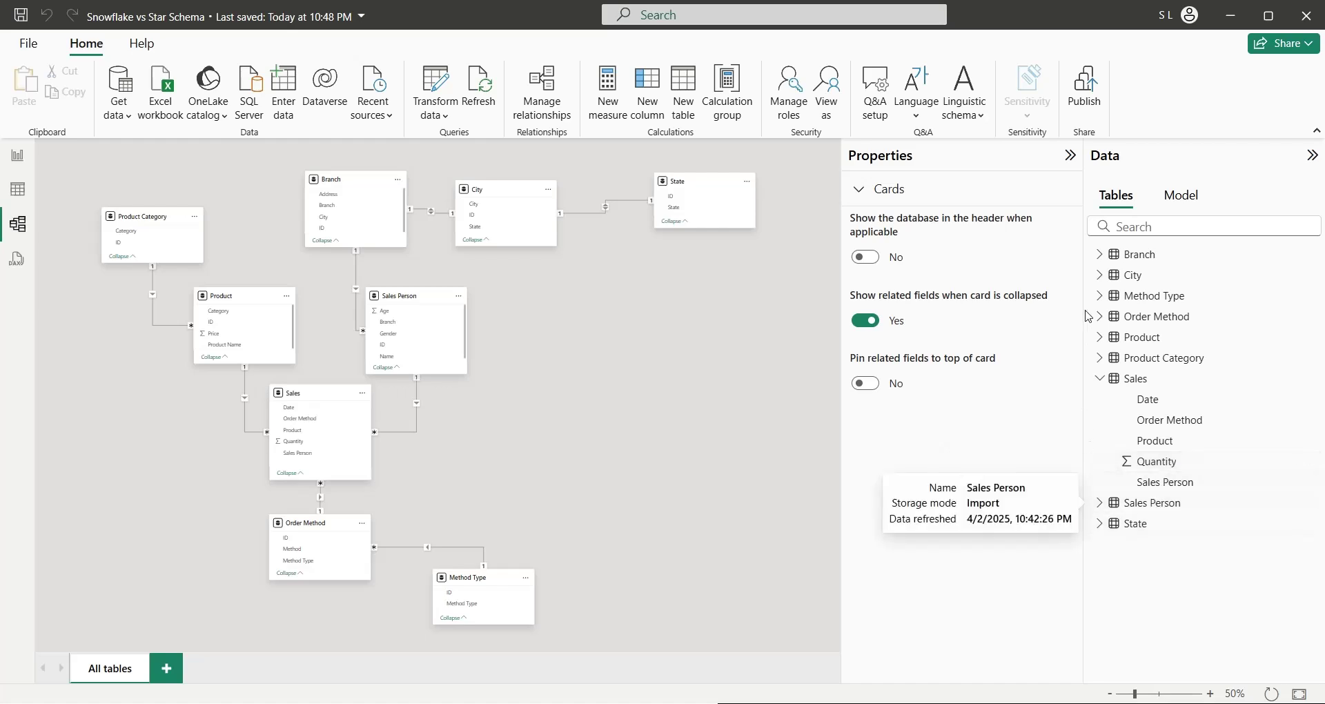
pyautogui.click(1141, 338)
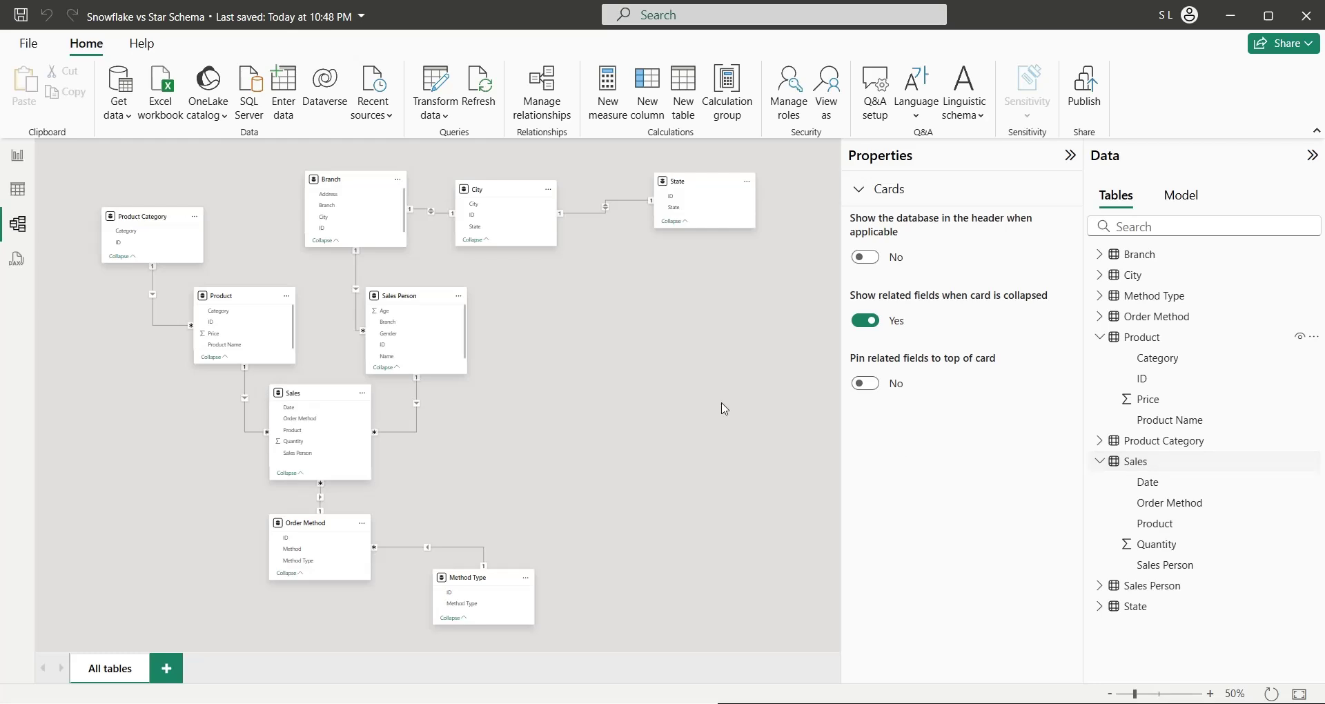
# Add a calculated column to the Sales table with the formula Sales = related('Product'[Price])*Sales[Quantity].
pyautogui.click(15, 187)
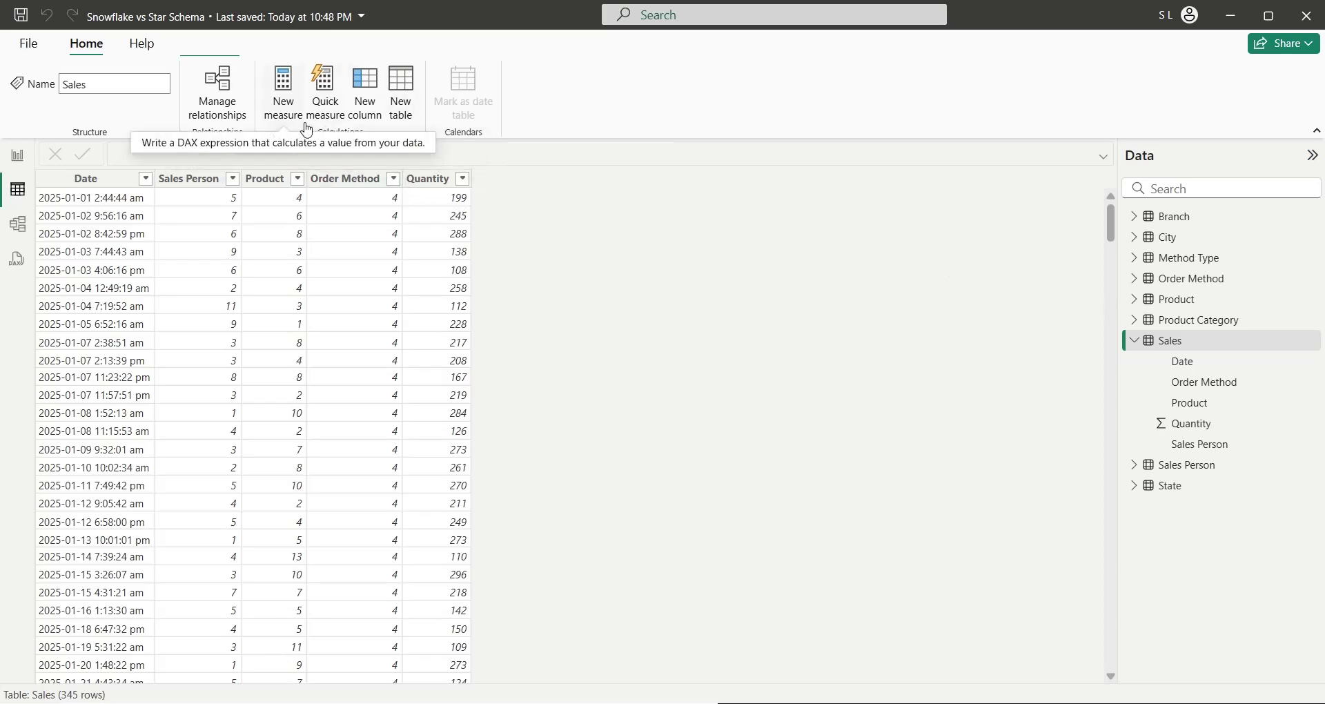
pyautogui.click(355, 108)
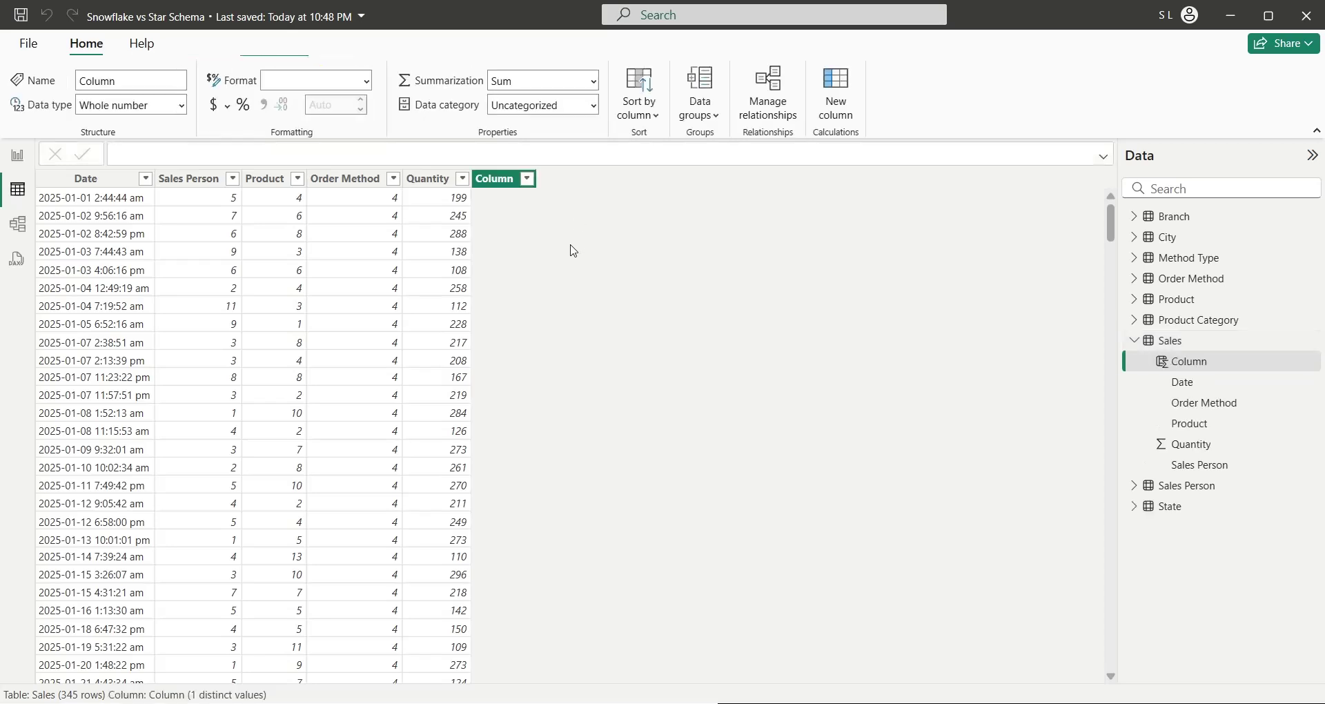
pyautogui.write('Sales = ')
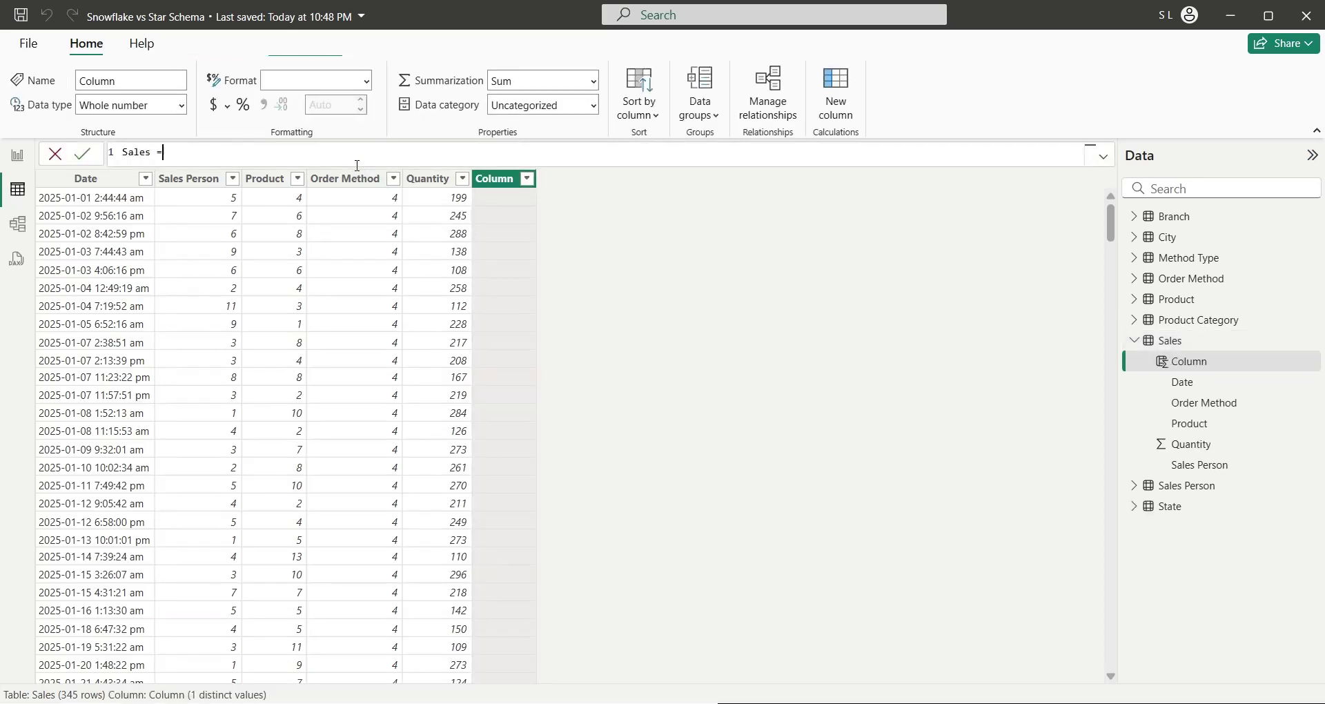
pyautogui.write('related')
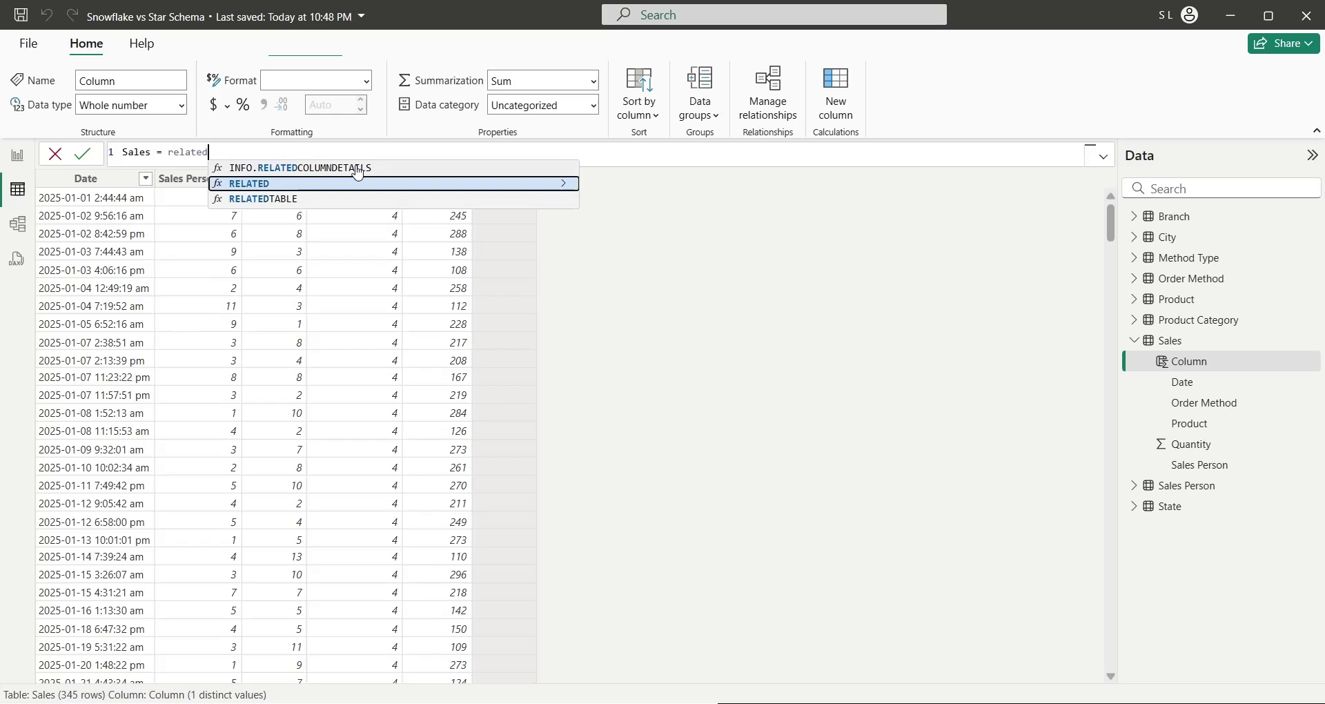
pyautogui.write('(')
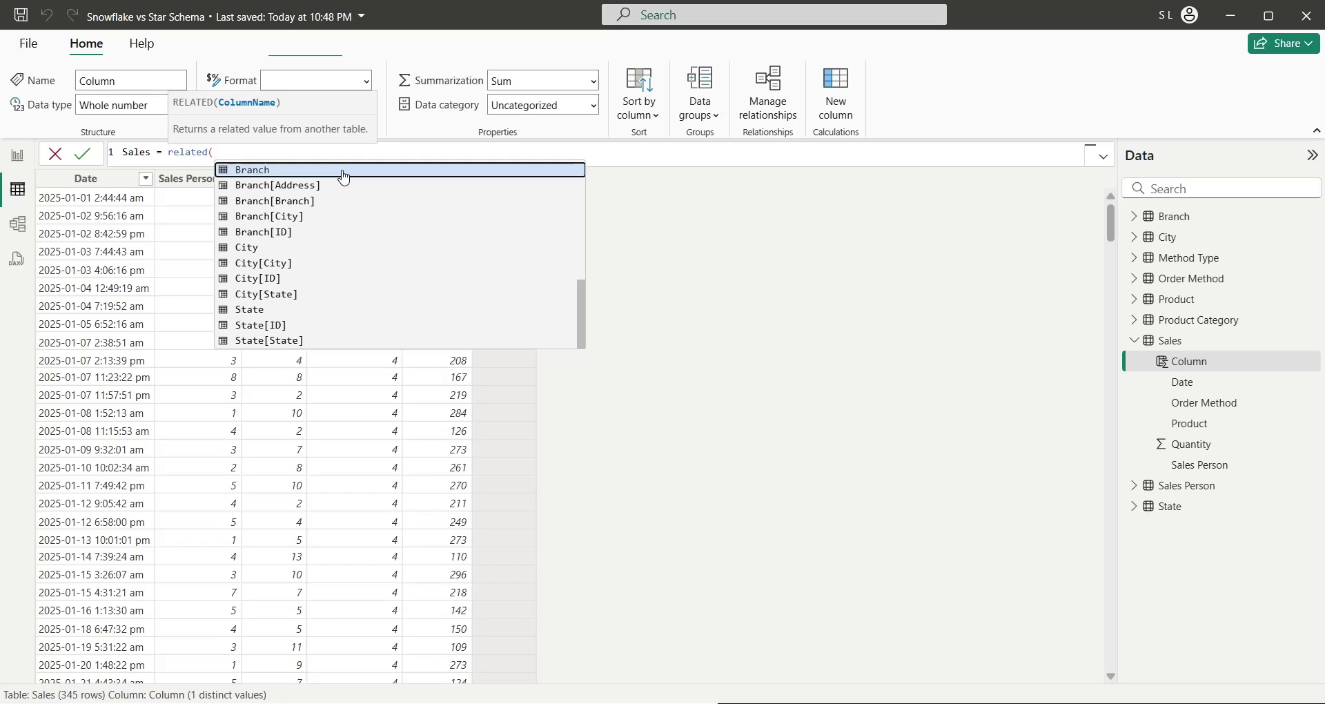
pyautogui.write('price')
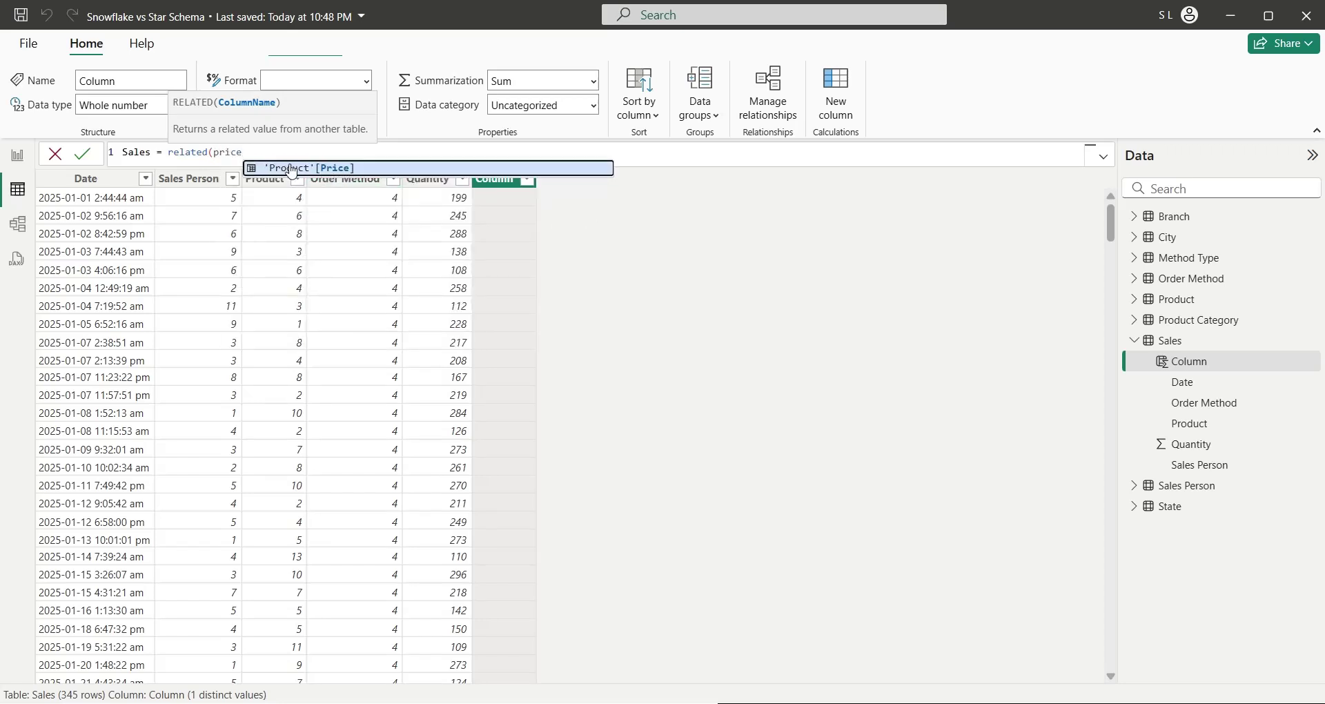
pyautogui.click(294, 169)
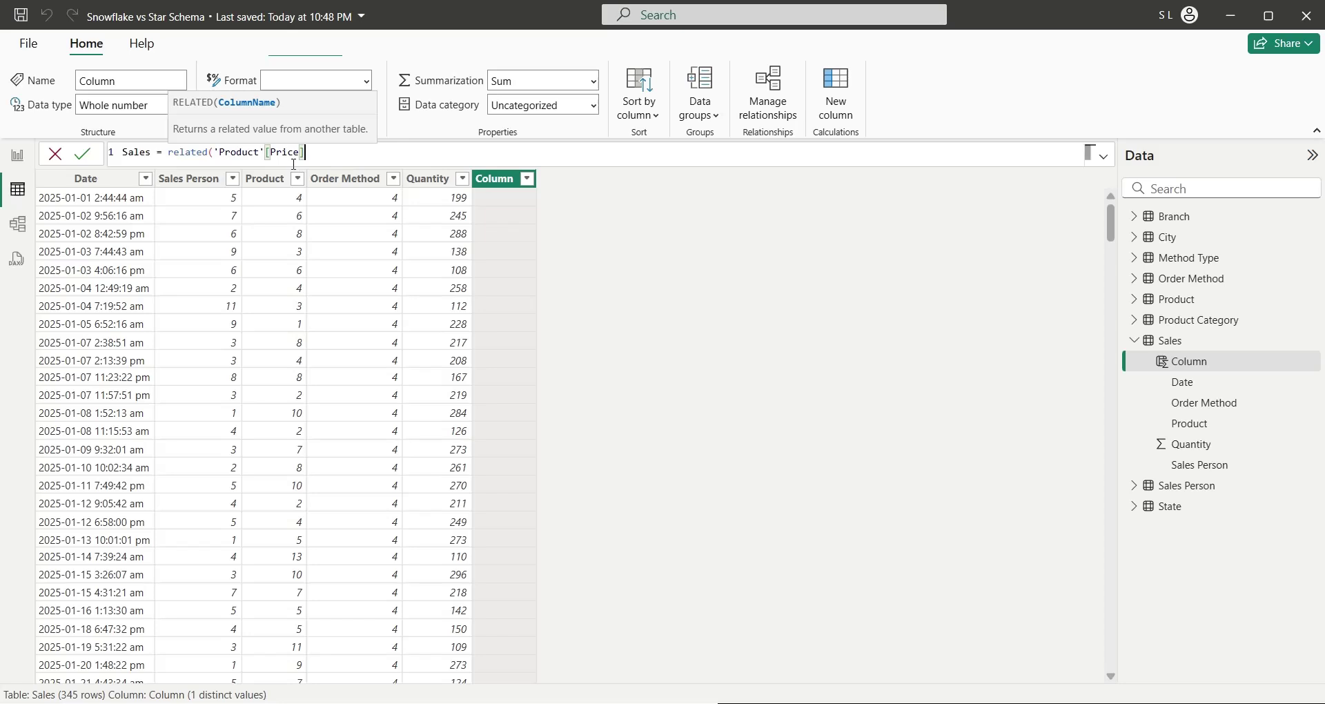
pyautogui.write(')*')
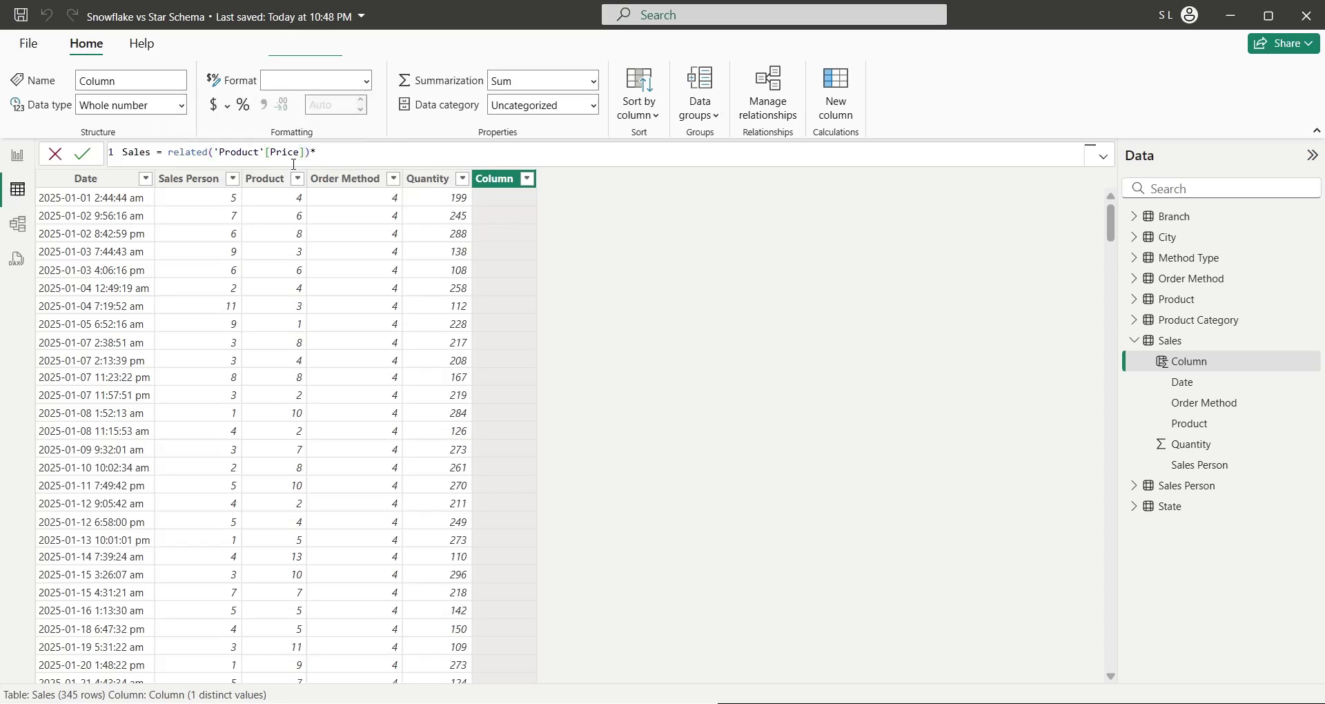
pyautogui.write('quan')
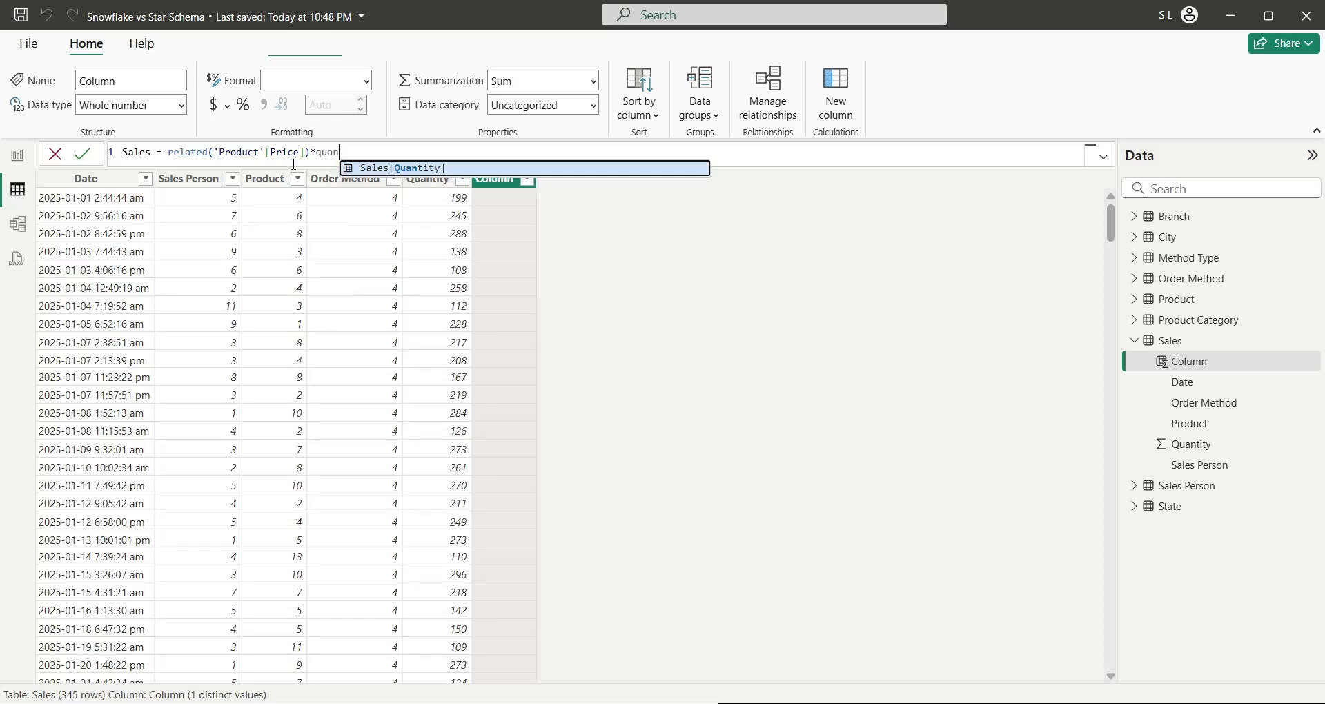
pyautogui.press('Tab')
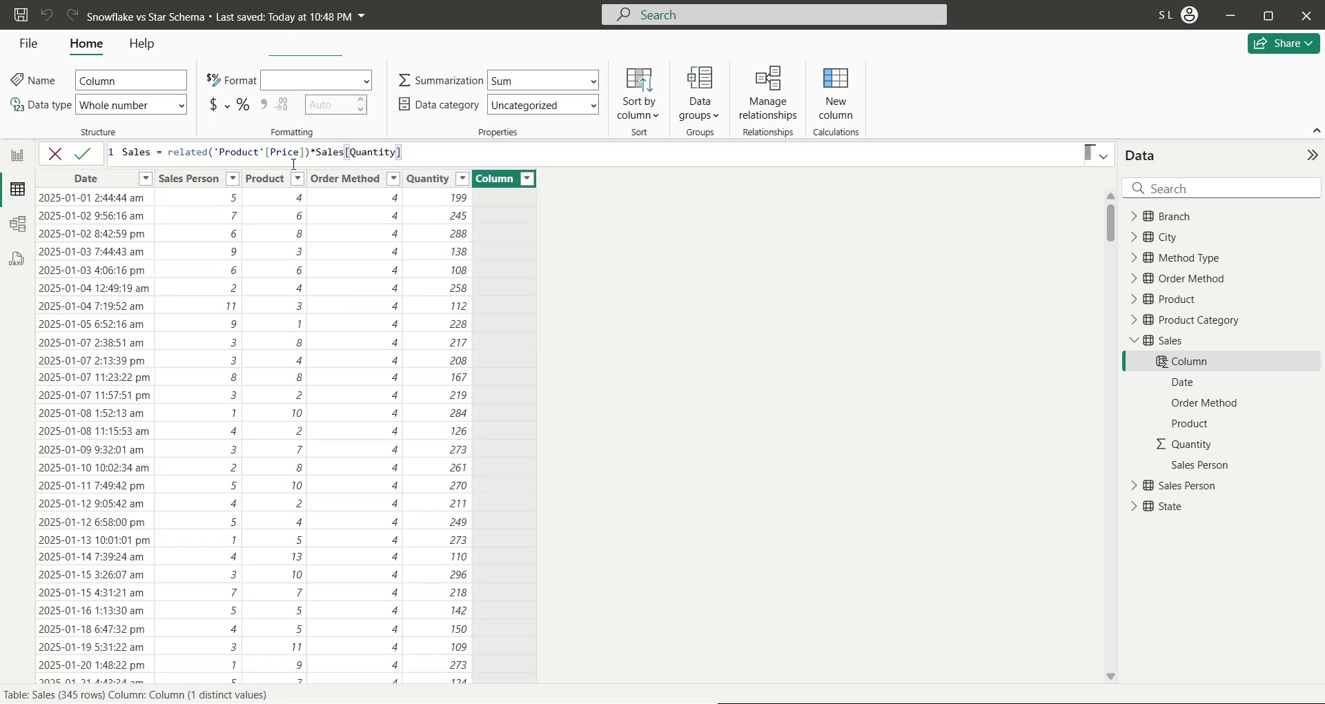
pyautogui.press('Return')
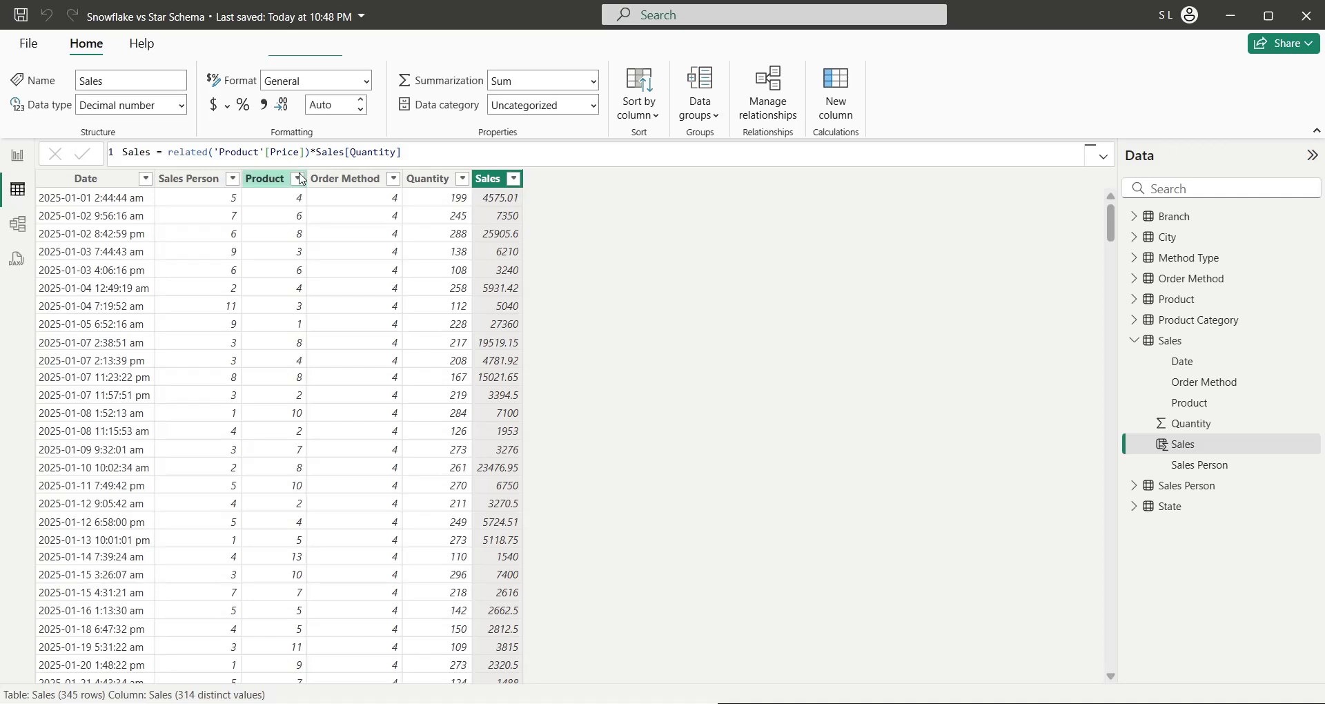
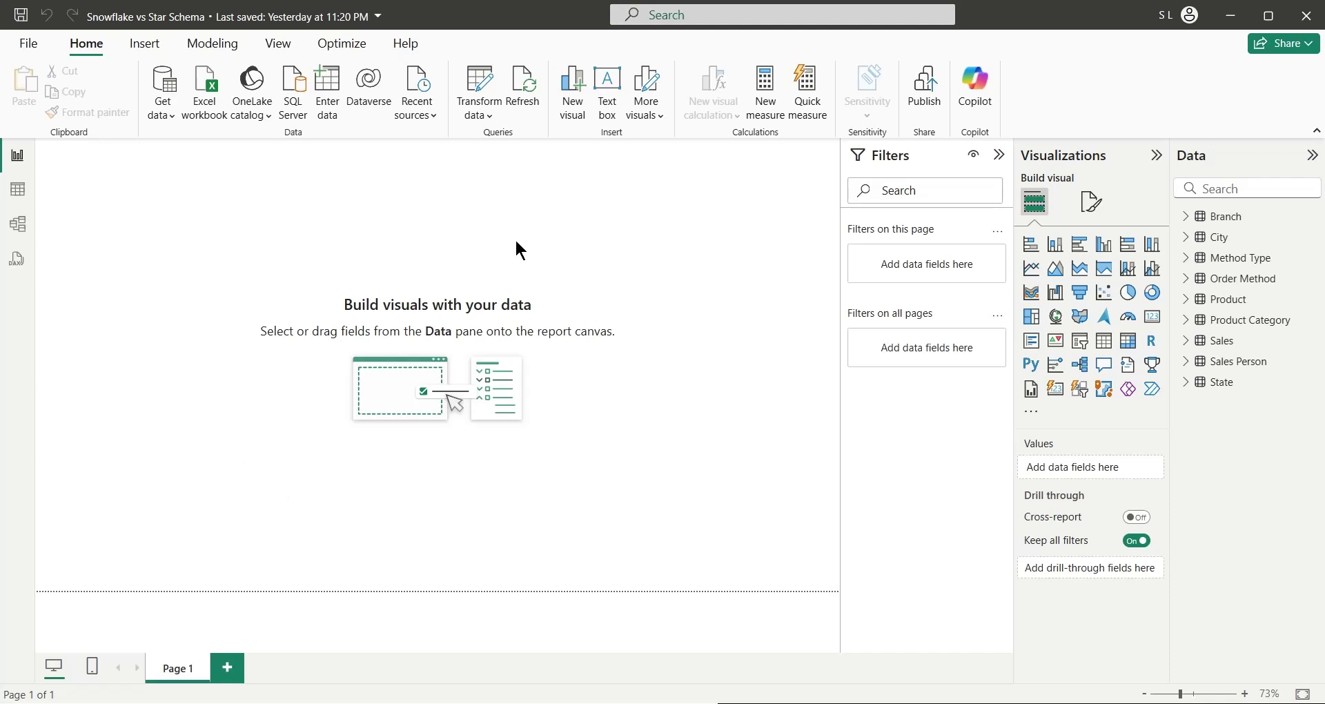
# Look through the fields of the State, Sales Person and Sales tables and collapse them again.
pyautogui.click(1183, 382)
pyautogui.click(1187, 361)
pyautogui.click(1186, 340)
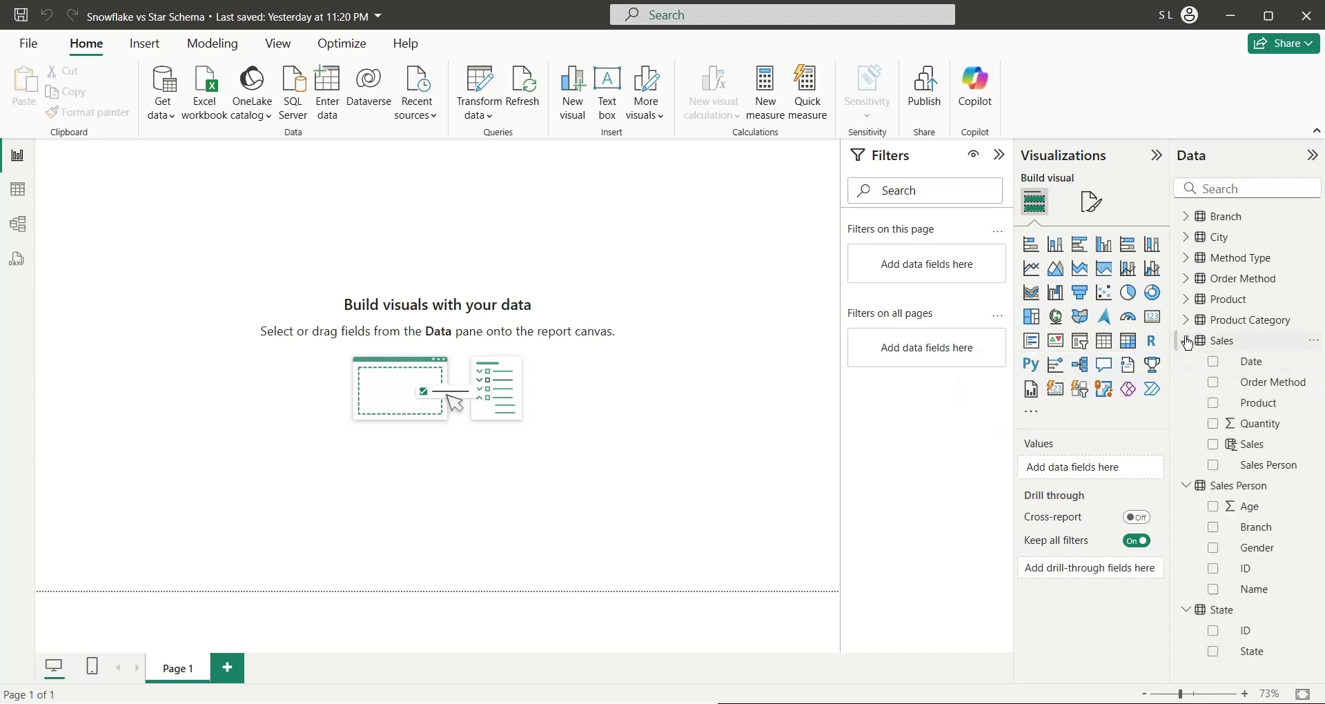
pyautogui.click(1187, 341)
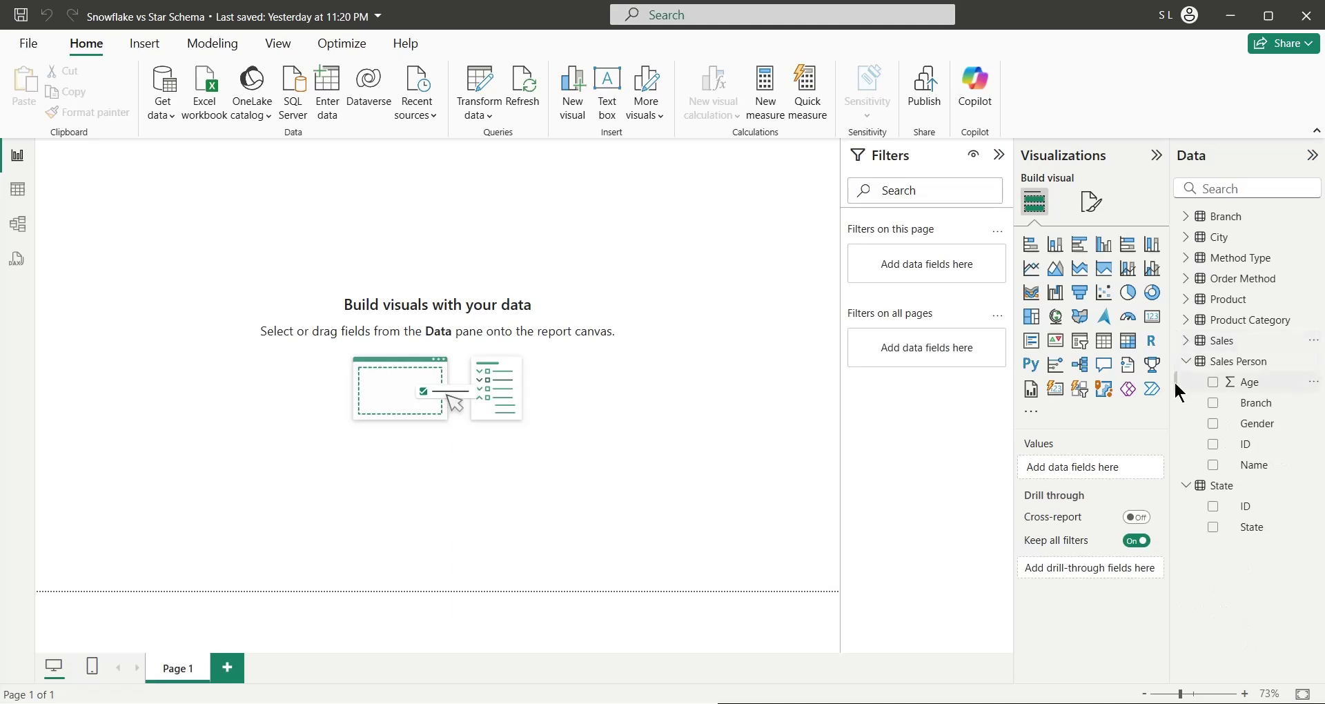
pyautogui.click(1186, 360)
pyautogui.click(1186, 382)
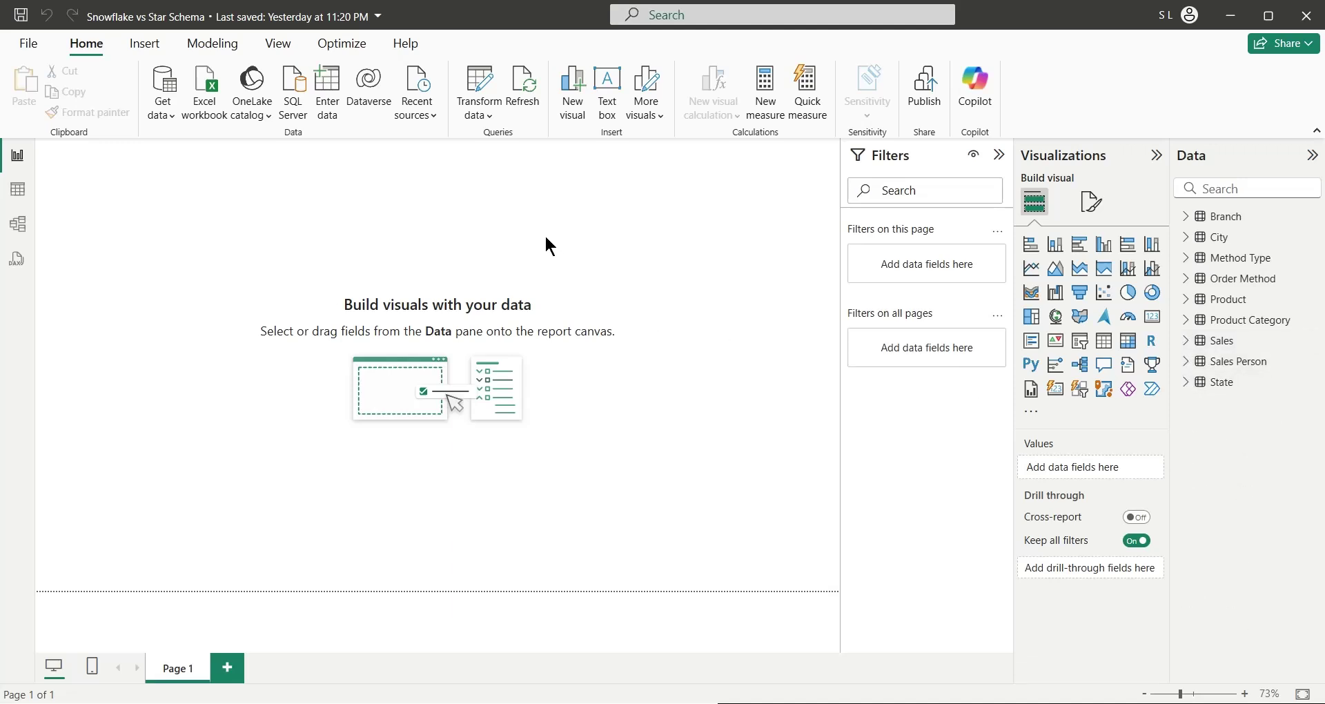
# Add a text box across the top of the report page containing the title Apex Sales Analysis.
pyautogui.click(608, 103)
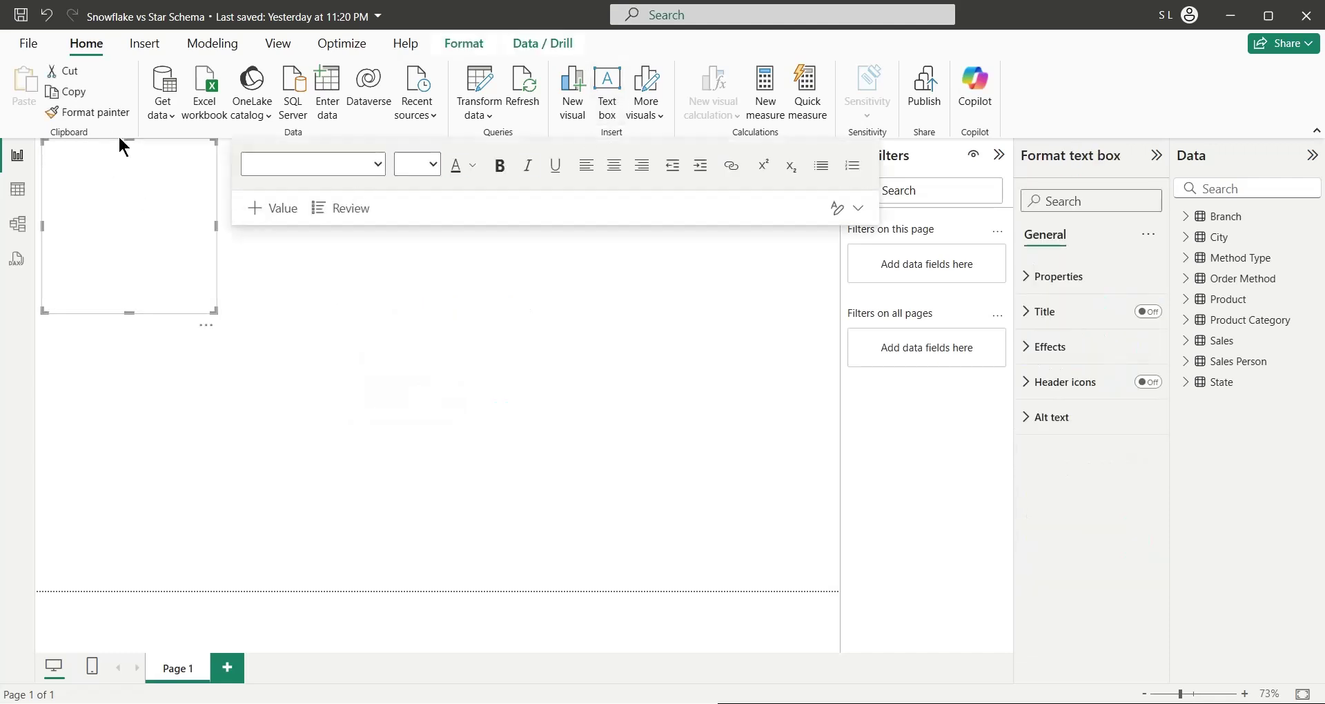
pyautogui.moveTo(129, 141); pyautogui.dragTo(129, 150)
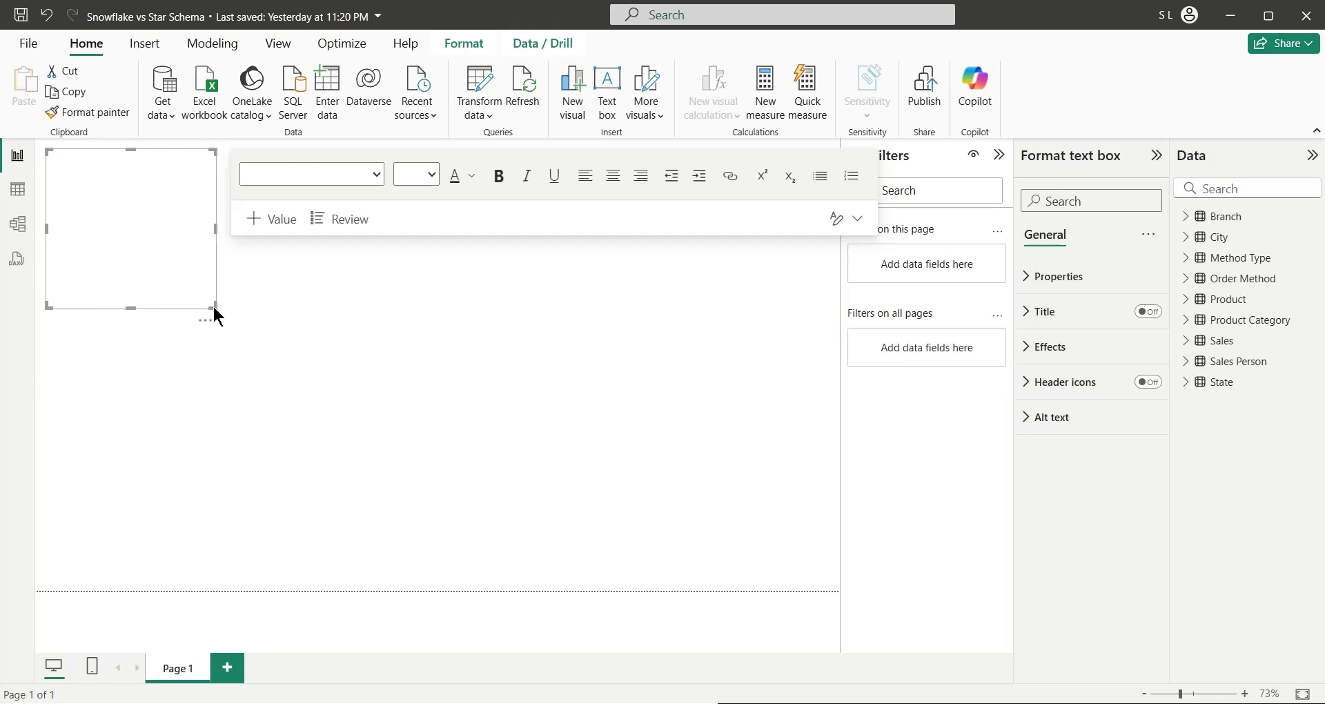
pyautogui.moveTo(217, 308); pyautogui.dragTo(830, 187)
pyautogui.click(392, 169)
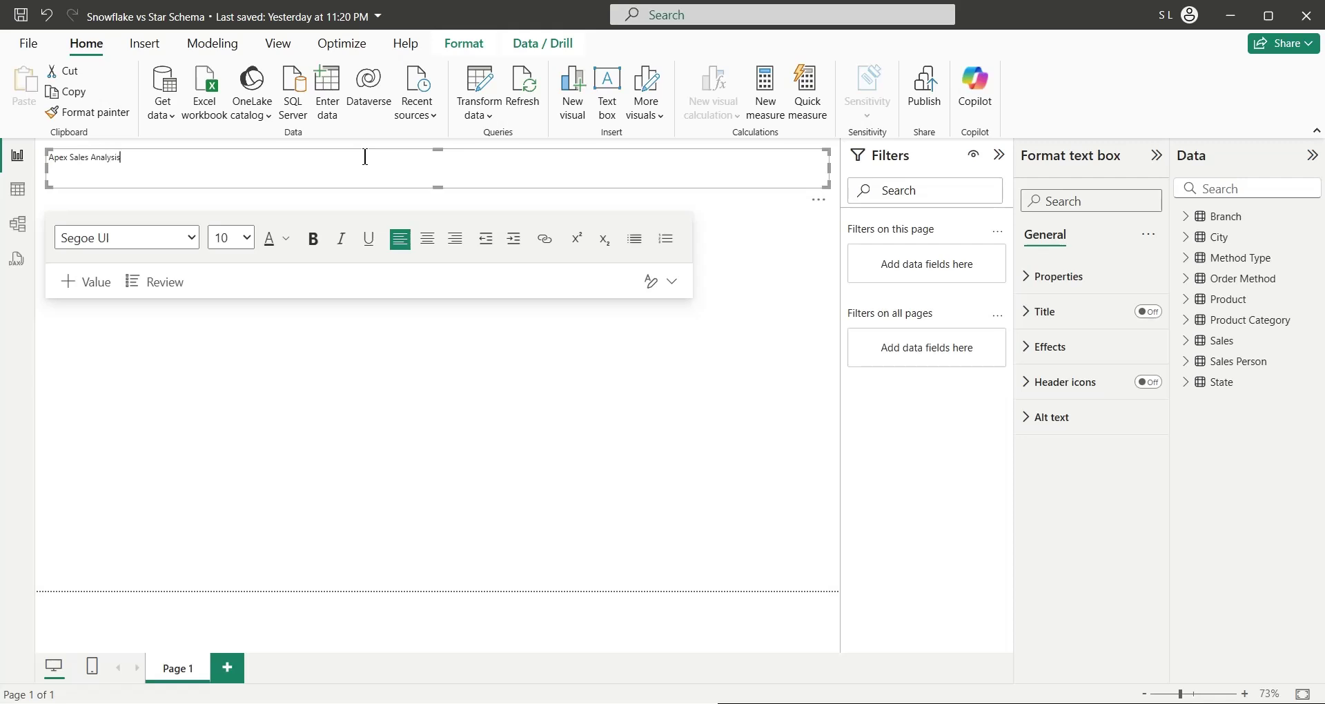
# Format the Apex Sales Analysis title as bold with font size 28.
pyautogui.hotkey('ctrl', 'a')
pyautogui.click(247, 238)
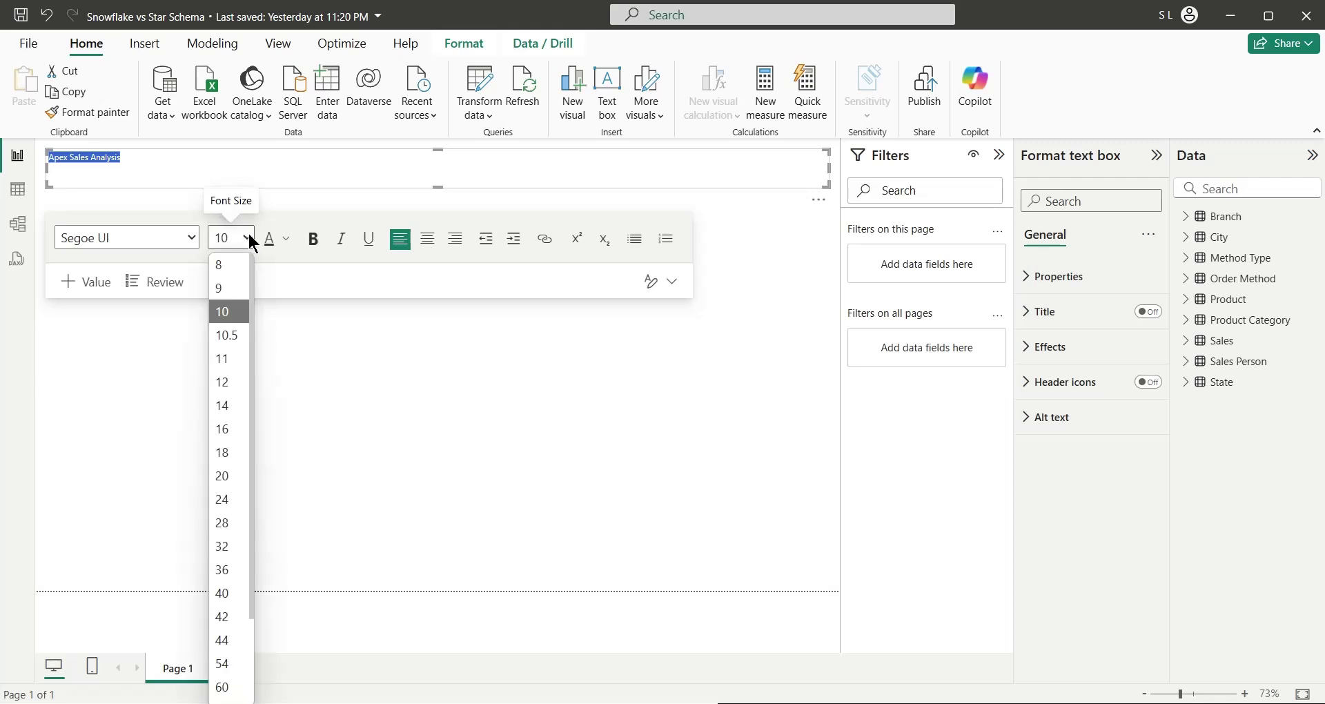
pyautogui.click(234, 521)
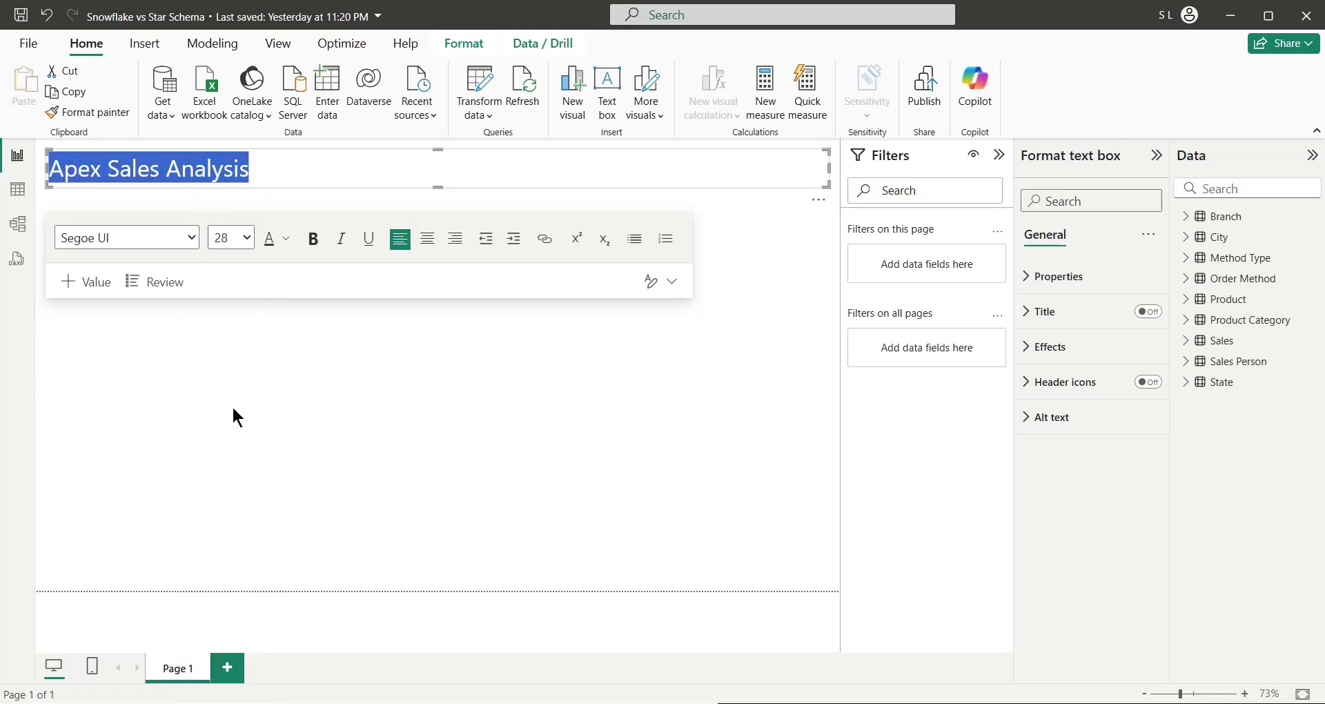
pyautogui.click(314, 241)
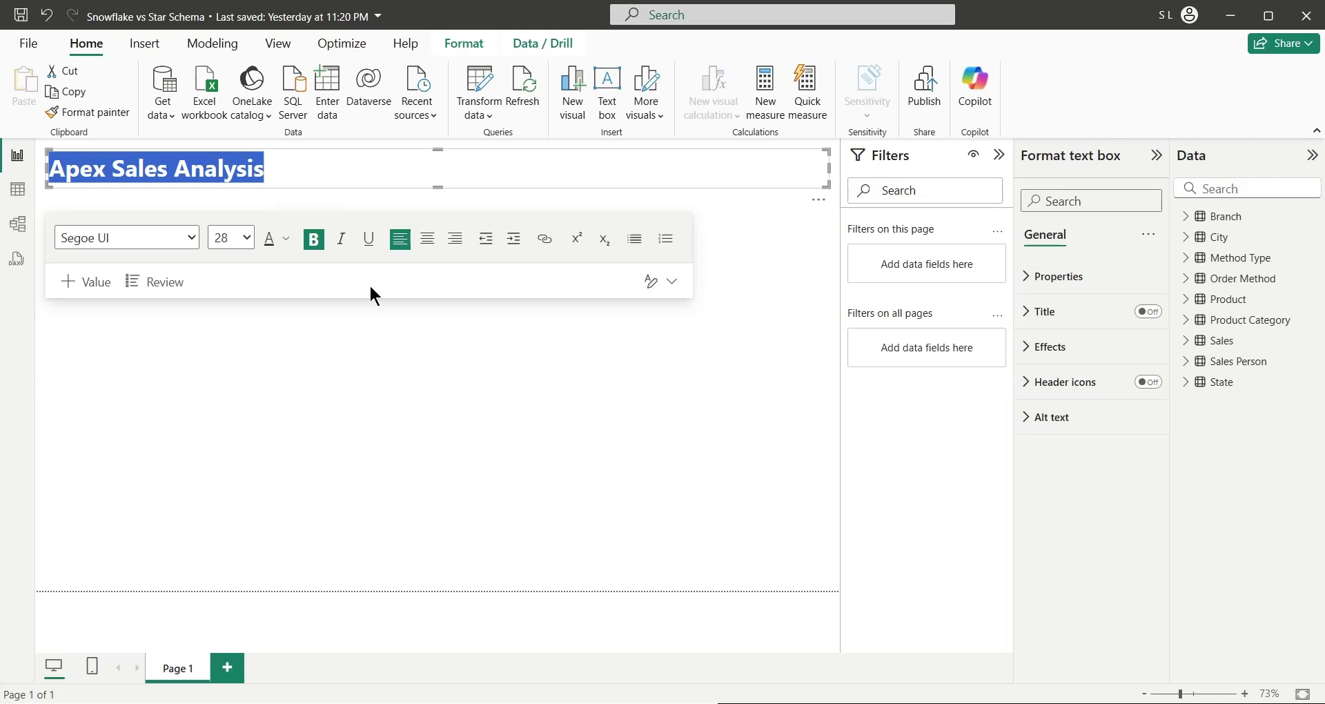
pyautogui.click(413, 338)
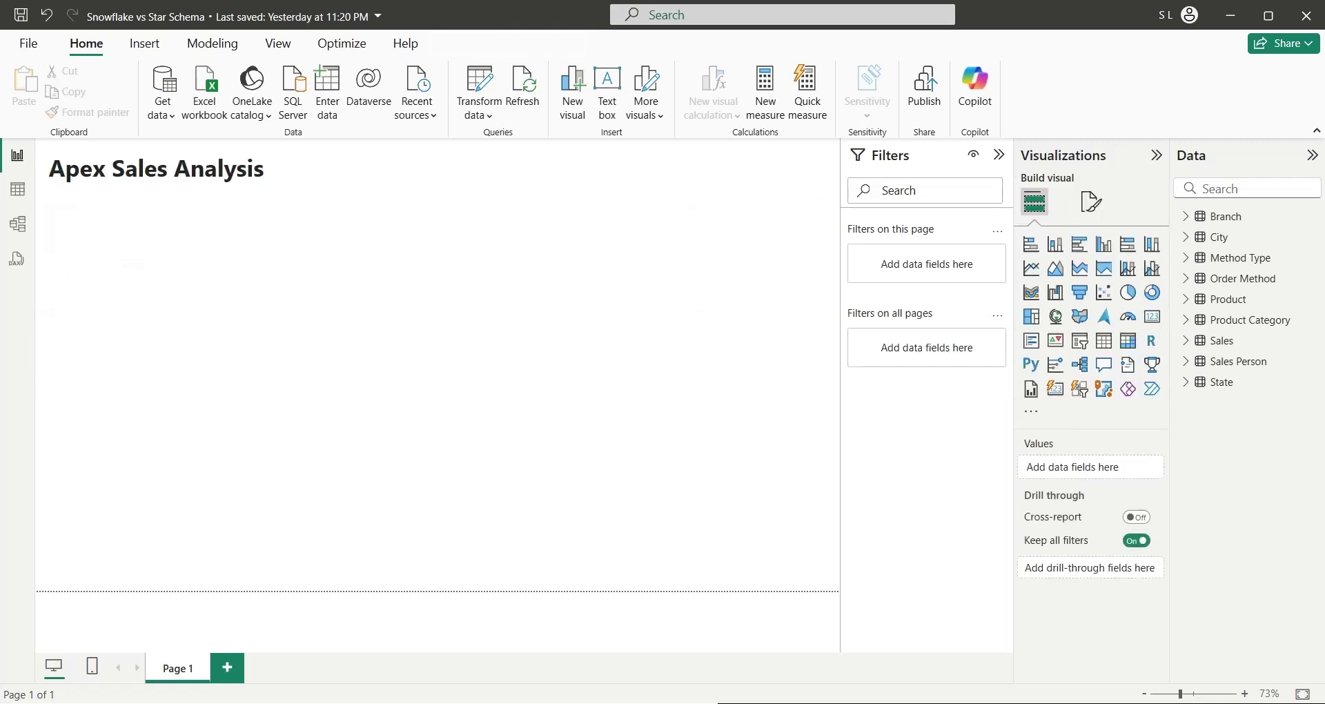
# Add a donut chart to the page and place it directly below the title.
pyautogui.click(1187, 218)
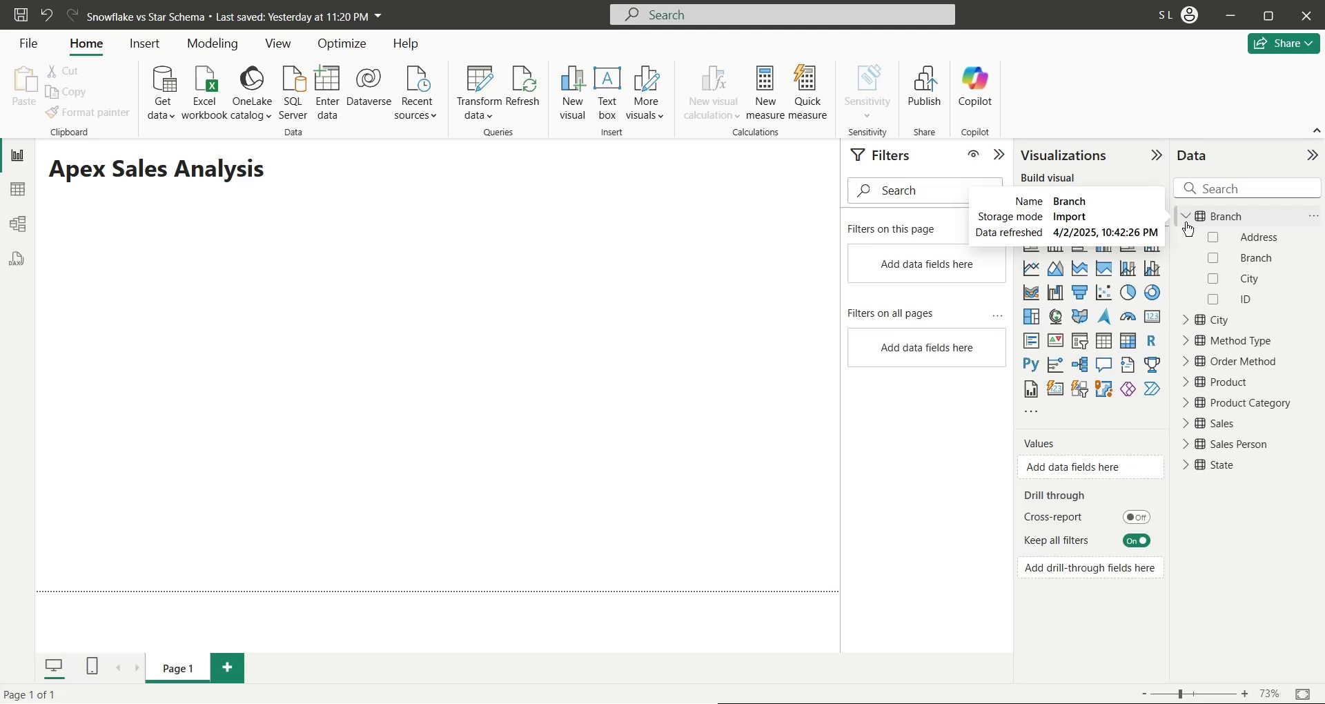
pyautogui.click(1186, 218)
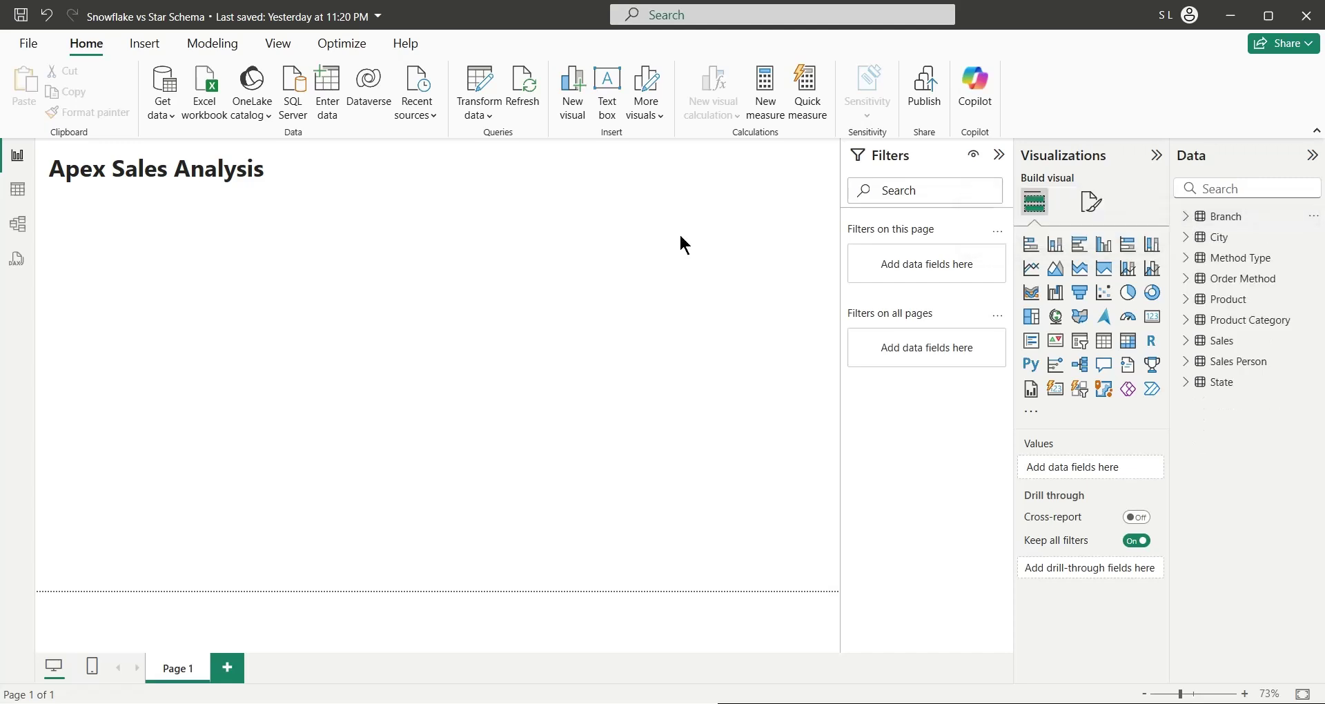
pyautogui.click(1152, 293)
pyautogui.click(439, 231)
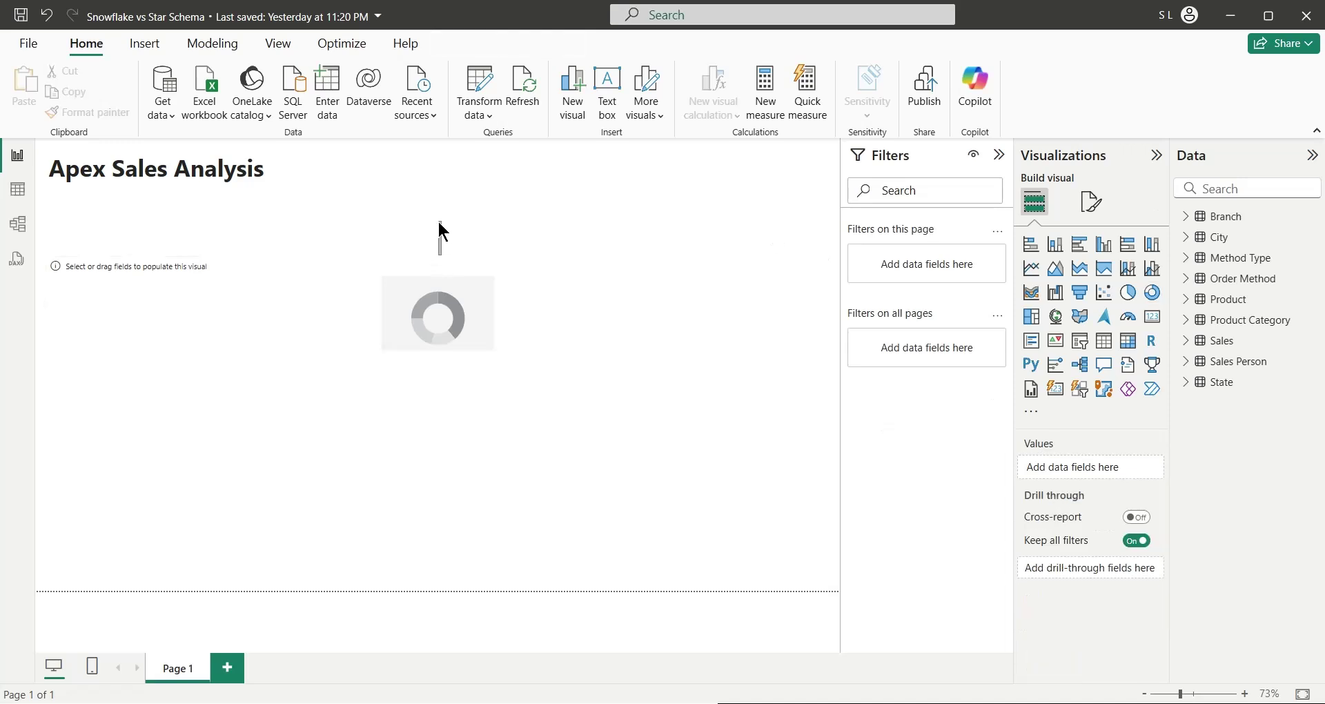
pyautogui.click(445, 268)
pyautogui.moveTo(438, 258); pyautogui.dragTo(429, 198)
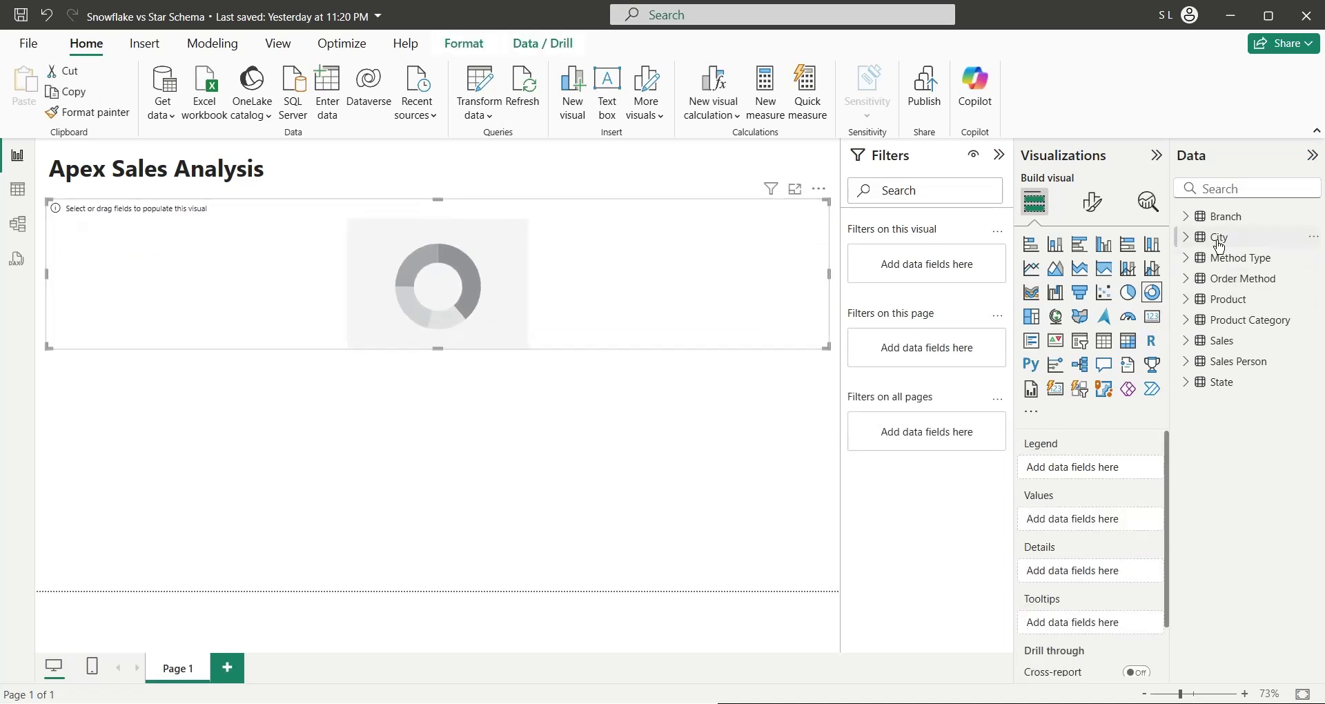
# Set the donut chart's legend to Branch from the Branch table and its values to Sales from the Sales table.
pyautogui.click(1191, 219)
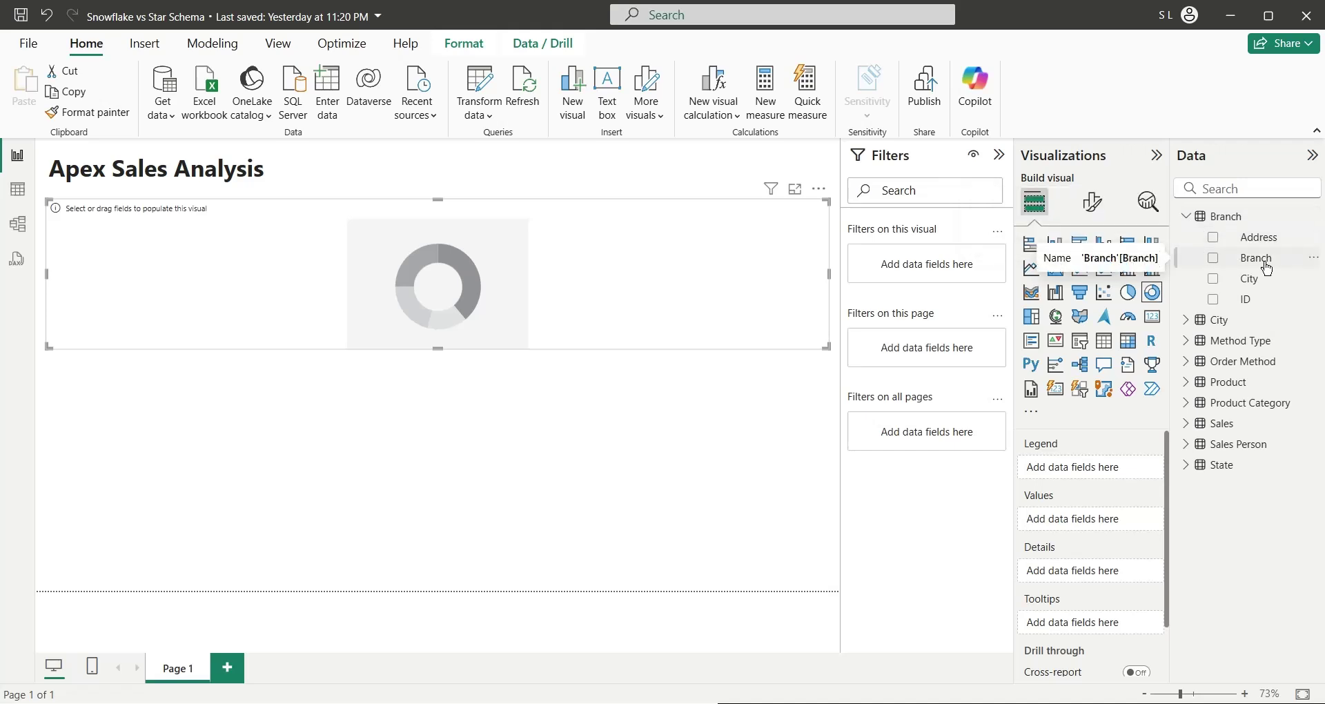
pyautogui.moveTo(1267, 268); pyautogui.dragTo(1100, 473)
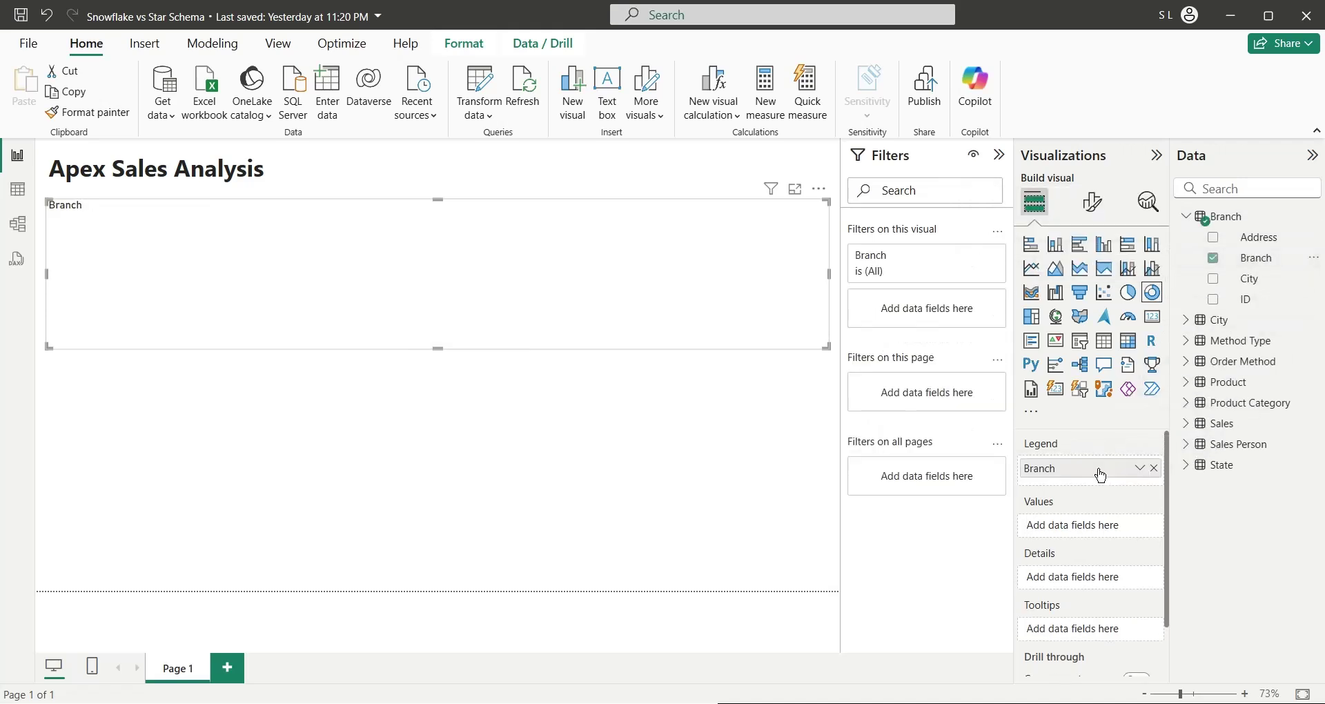
pyautogui.click(1195, 431)
pyautogui.moveTo(1253, 528); pyautogui.dragTo(1059, 529)
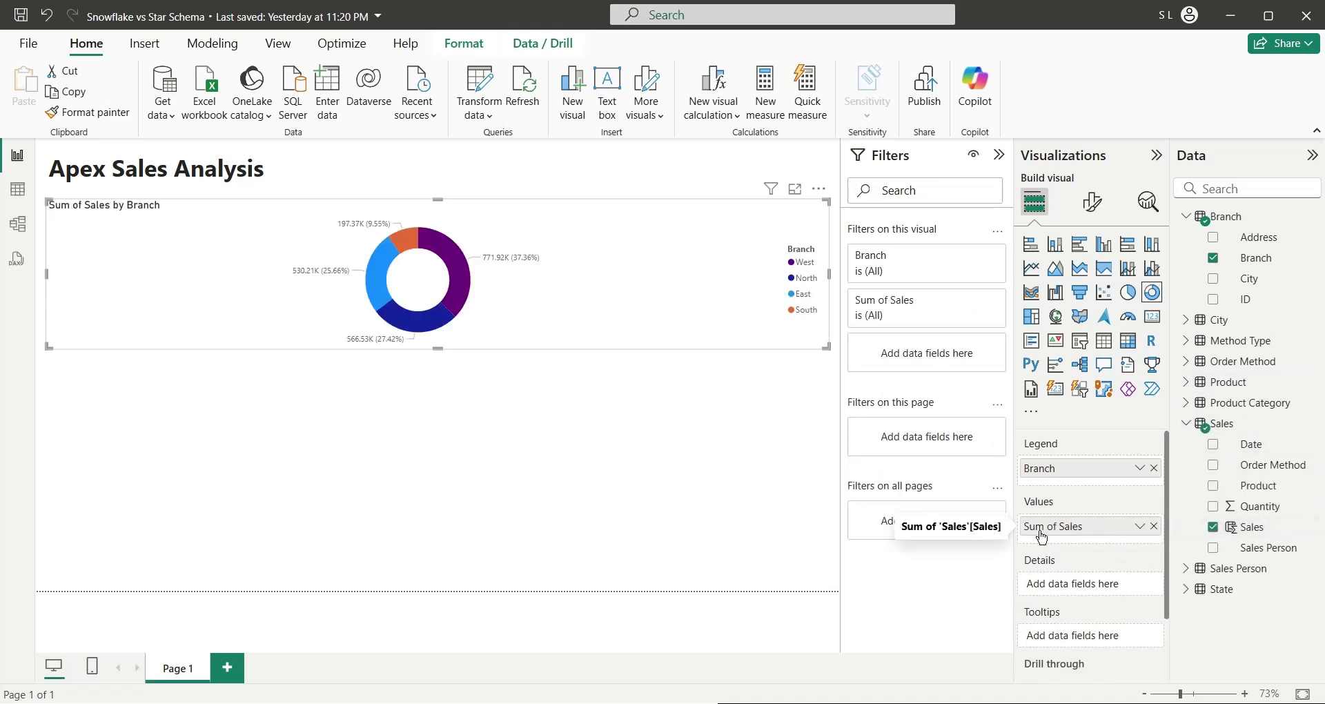
# Rename the donut chart's Sum of Sales value to Sales for this visual.
pyautogui.doubleClick(1059, 528)
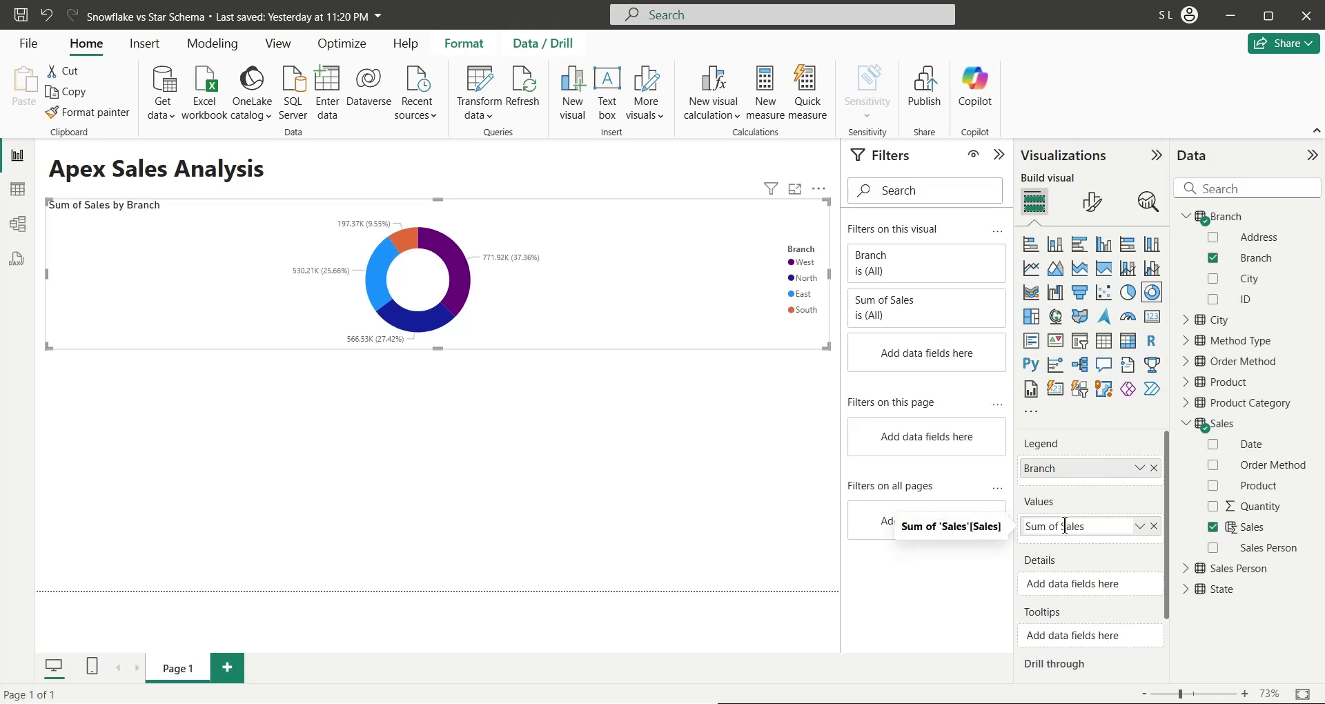
pyautogui.moveTo(1065, 525); pyautogui.dragTo(992, 522)
pyautogui.write('S')
pyautogui.press('Return')
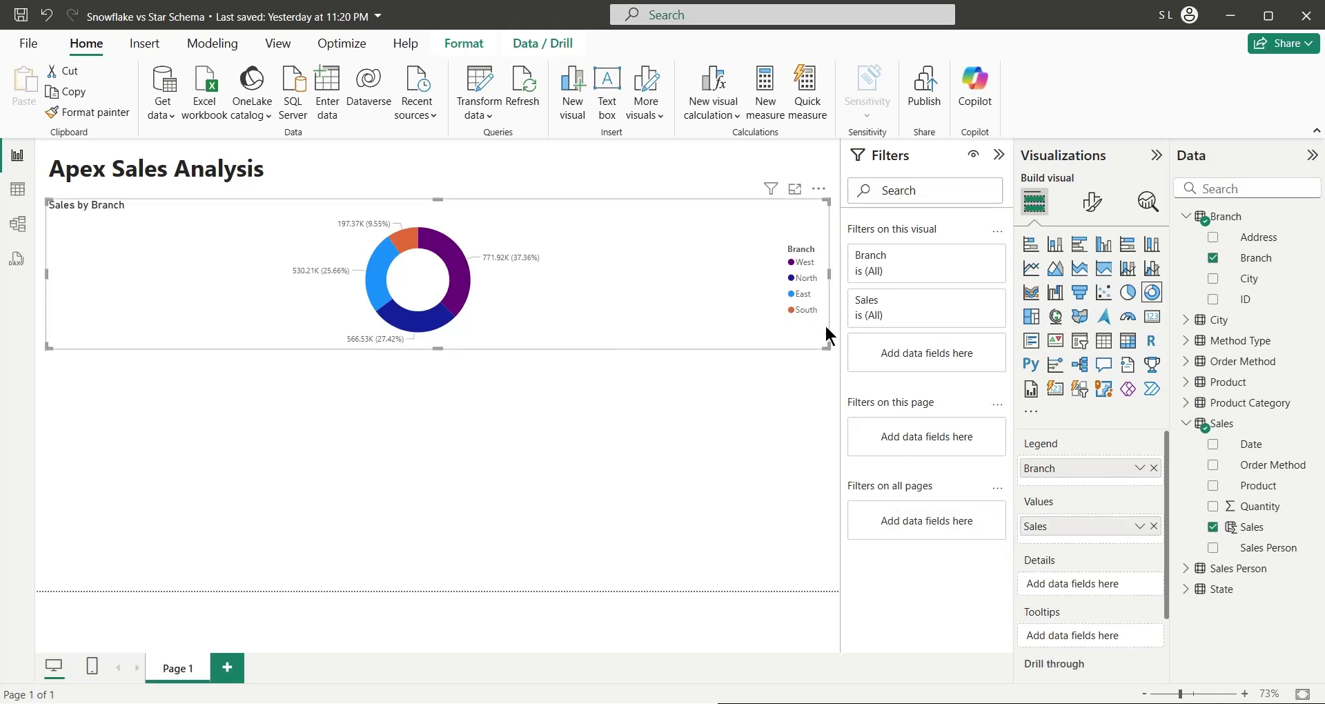
# Narrow the Sales by Branch donut chart to just over a quarter of the page width and make it slightly taller.
pyautogui.moveTo(826, 328); pyautogui.dragTo(265, 311)
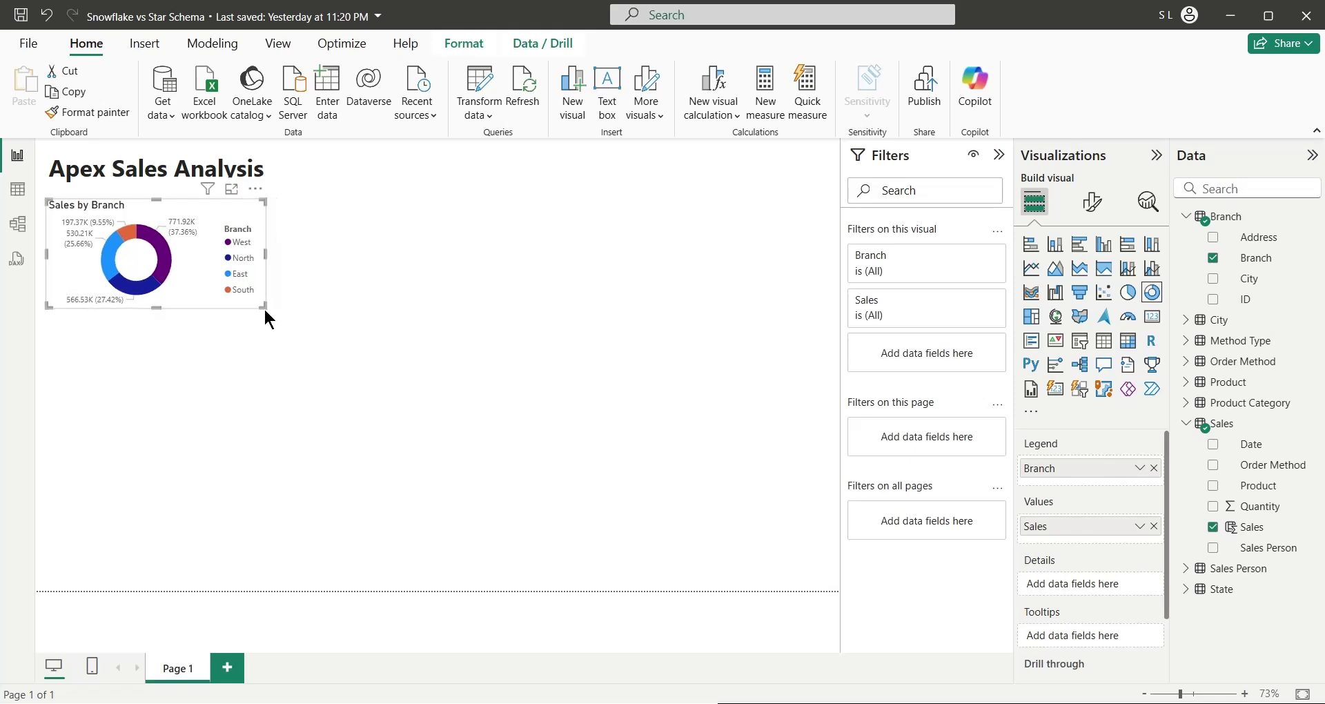
pyautogui.moveTo(157, 309); pyautogui.dragTo(147, 369)
pyautogui.click(378, 366)
# Duplicate the Sales by Branch donut chart and place the copy beside the original, aligned with its top edge.
pyautogui.click(242, 356)
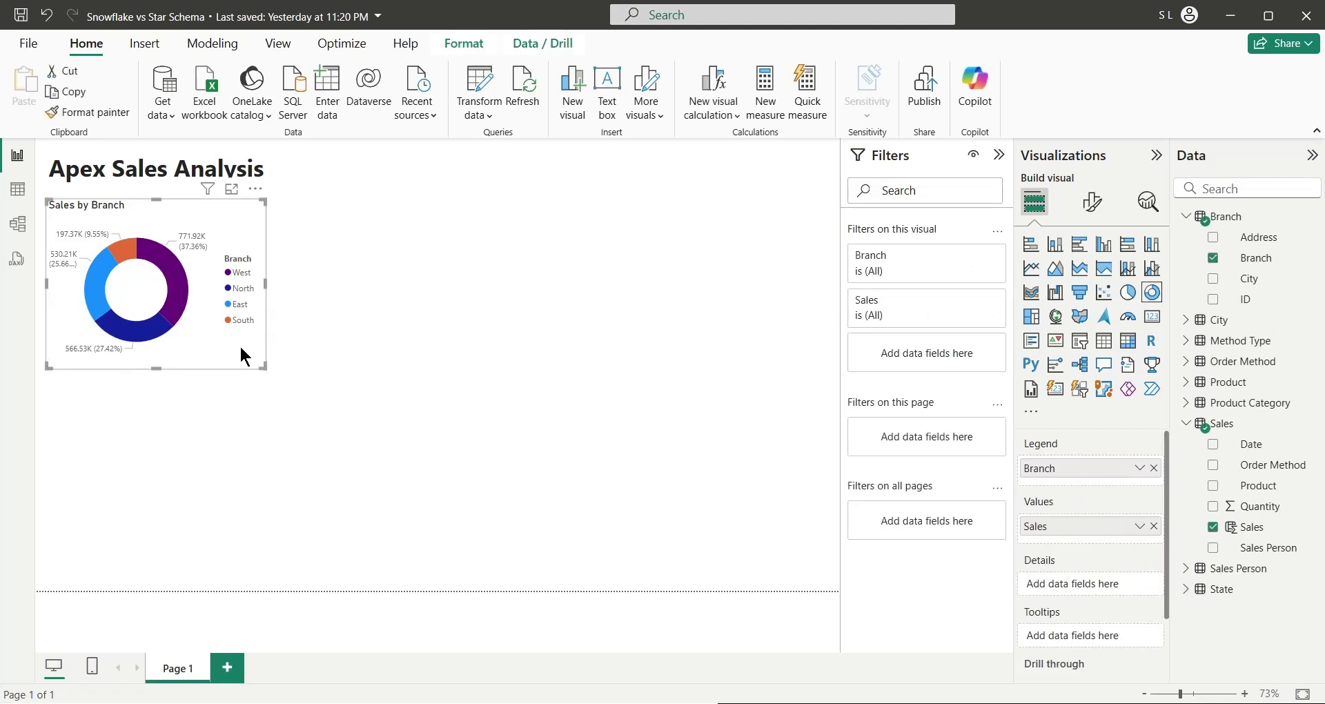
pyautogui.hotkey('ctrl', 'c')
pyautogui.hotkey('ctrl', 'v')
pyautogui.moveTo(239, 346); pyautogui.dragTo(469, 347)
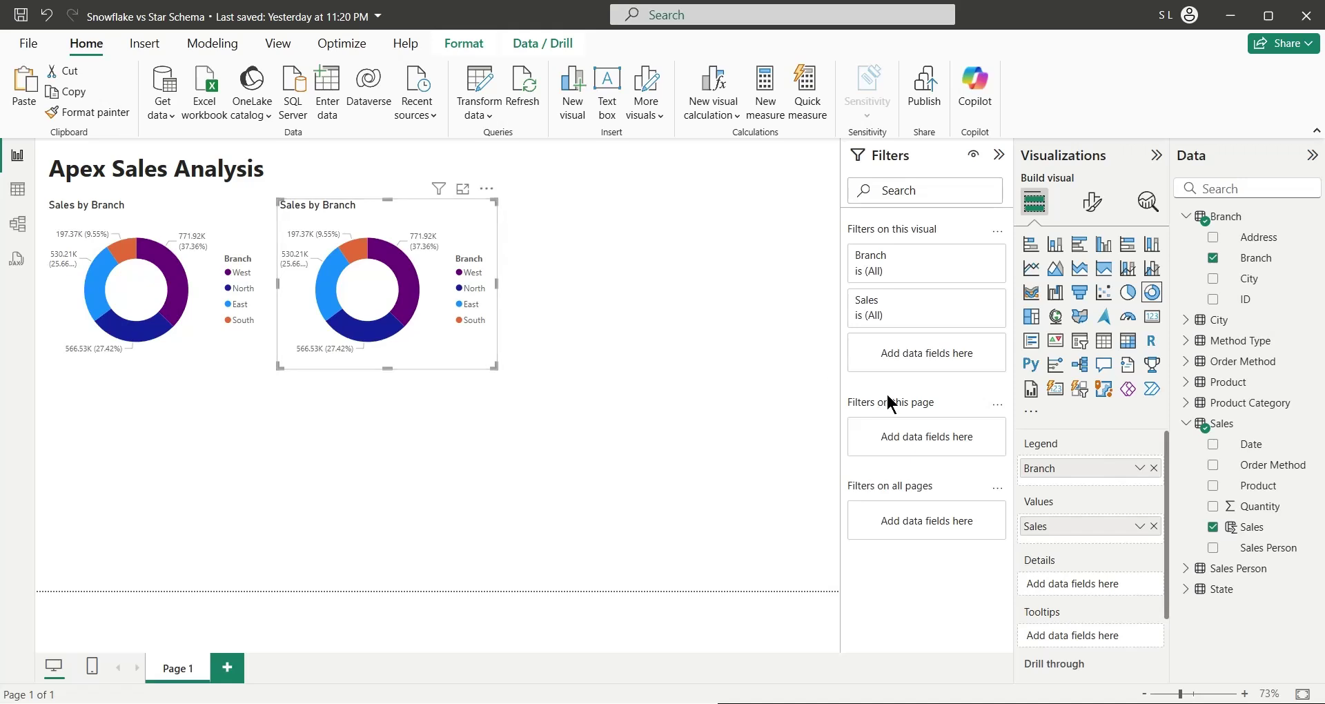
# Replace Branch with Method Type as the copied chart's legend and rename the field to Order Method Type.
pyautogui.click(1153, 468)
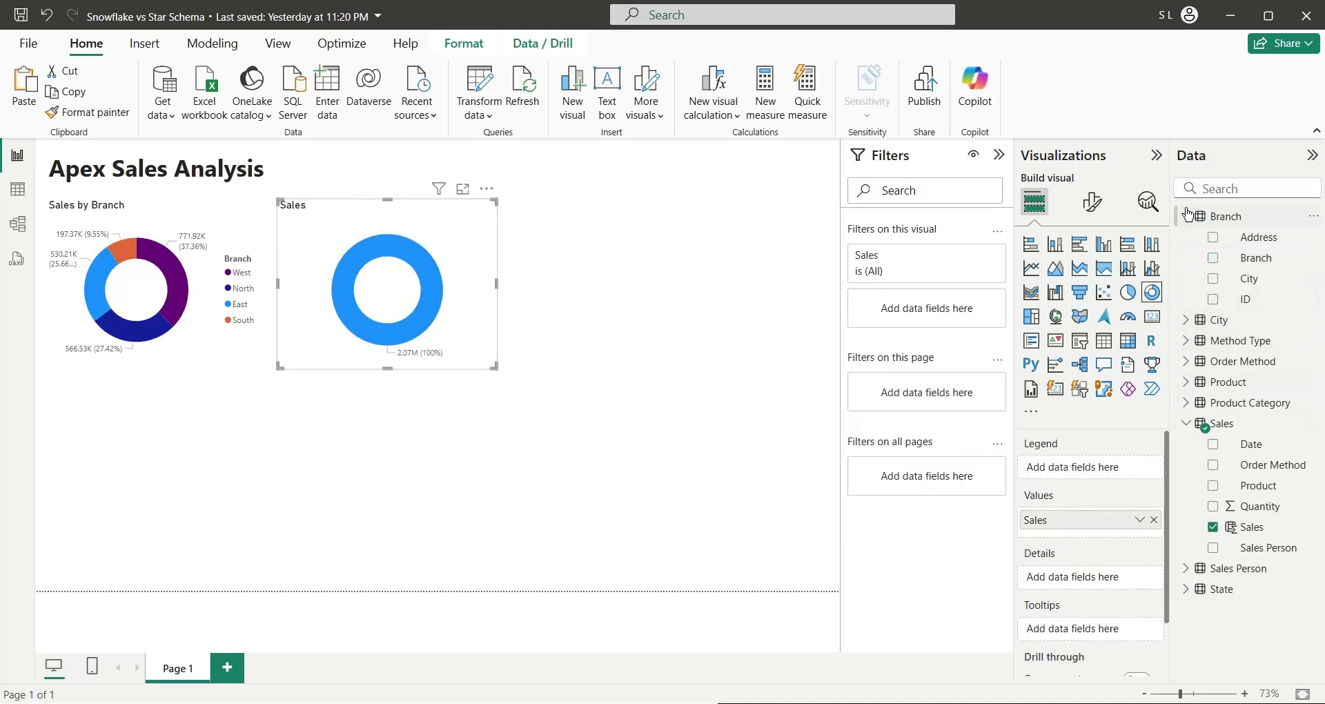
pyautogui.scroll(-1, 1194, 264)
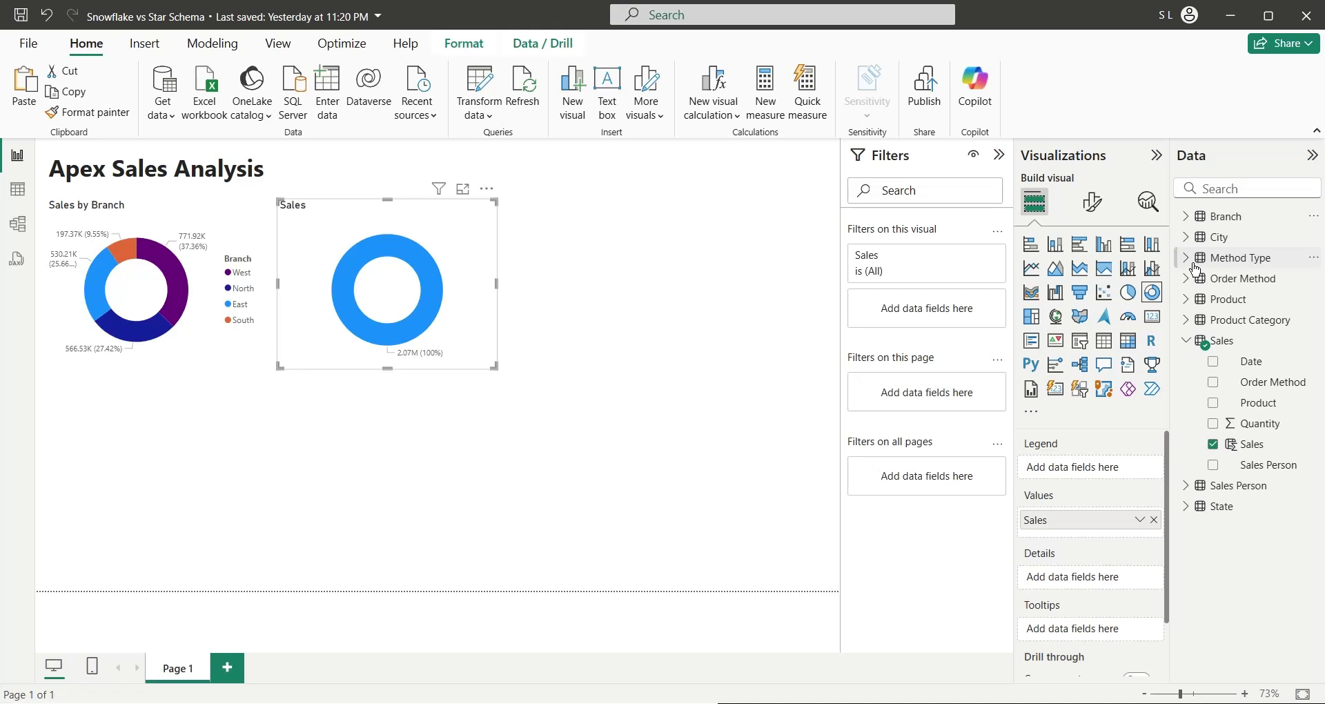
pyautogui.click(1186, 260)
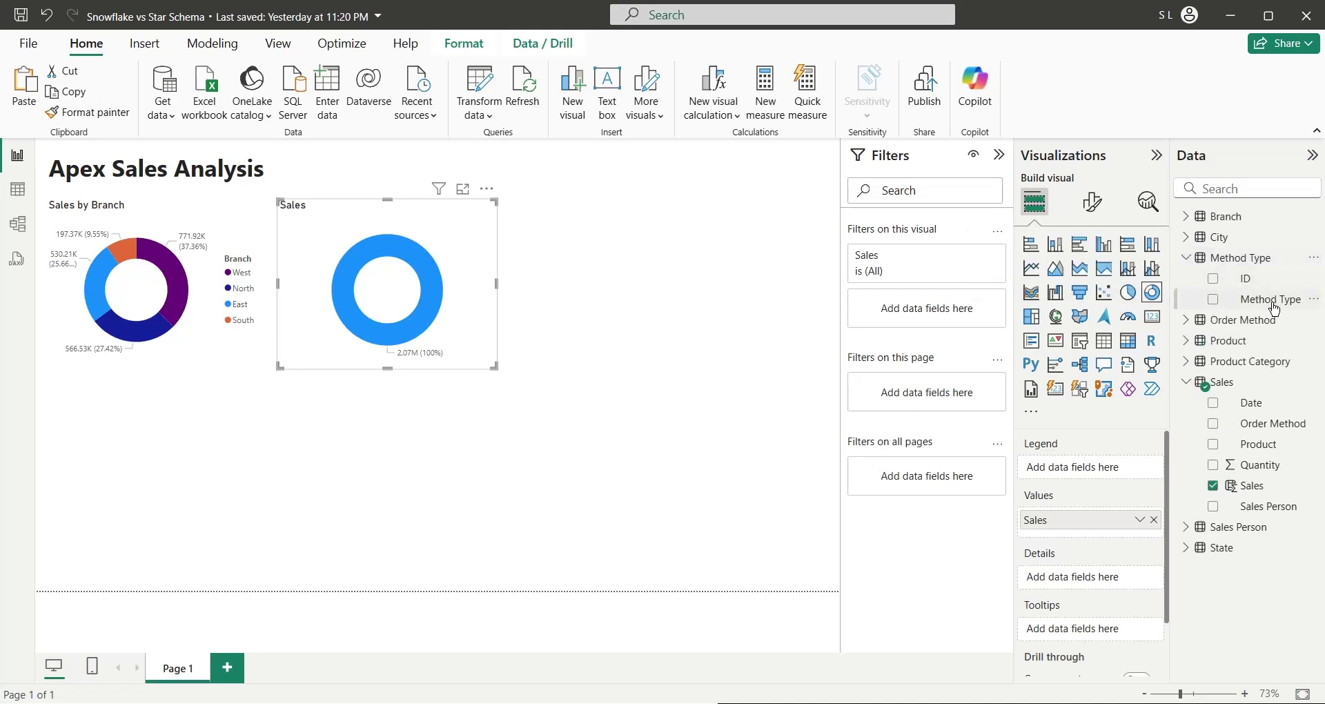
pyautogui.moveTo(1276, 302); pyautogui.dragTo(1114, 468)
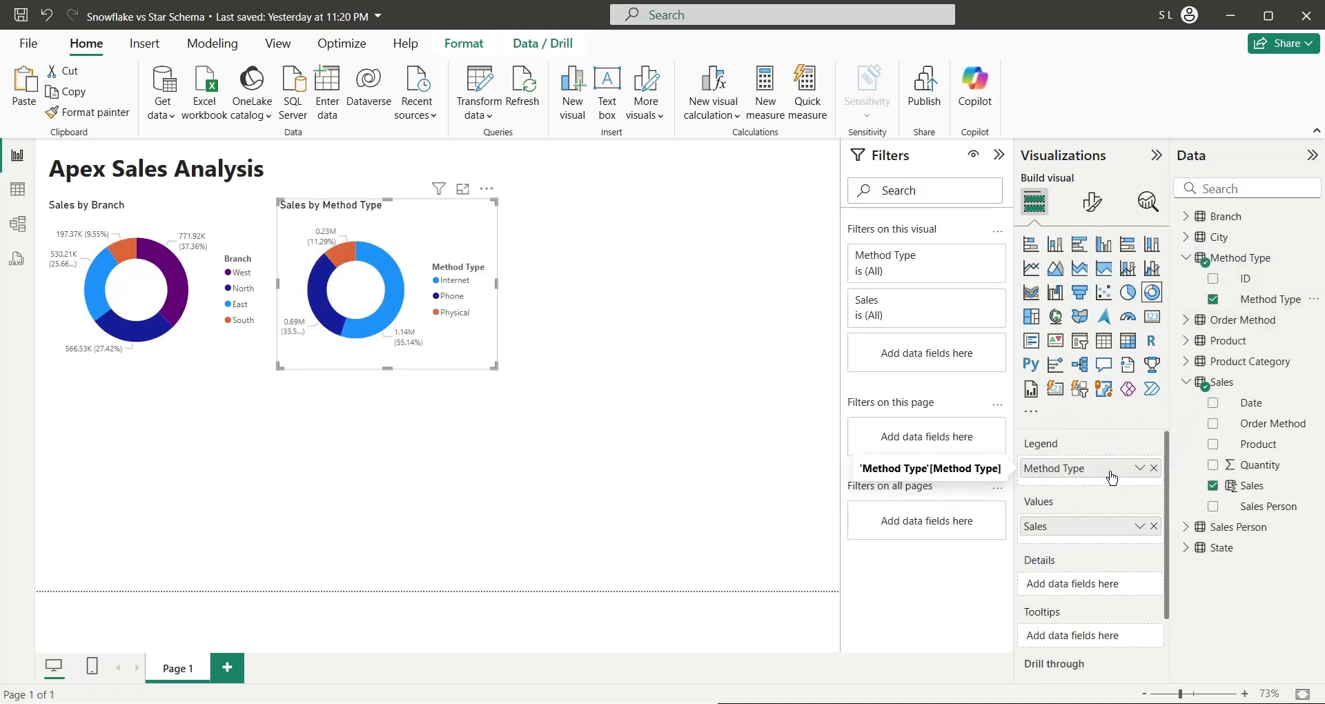
pyautogui.doubleClick(1029, 467)
pyautogui.write('Order')
pyautogui.press('Return')
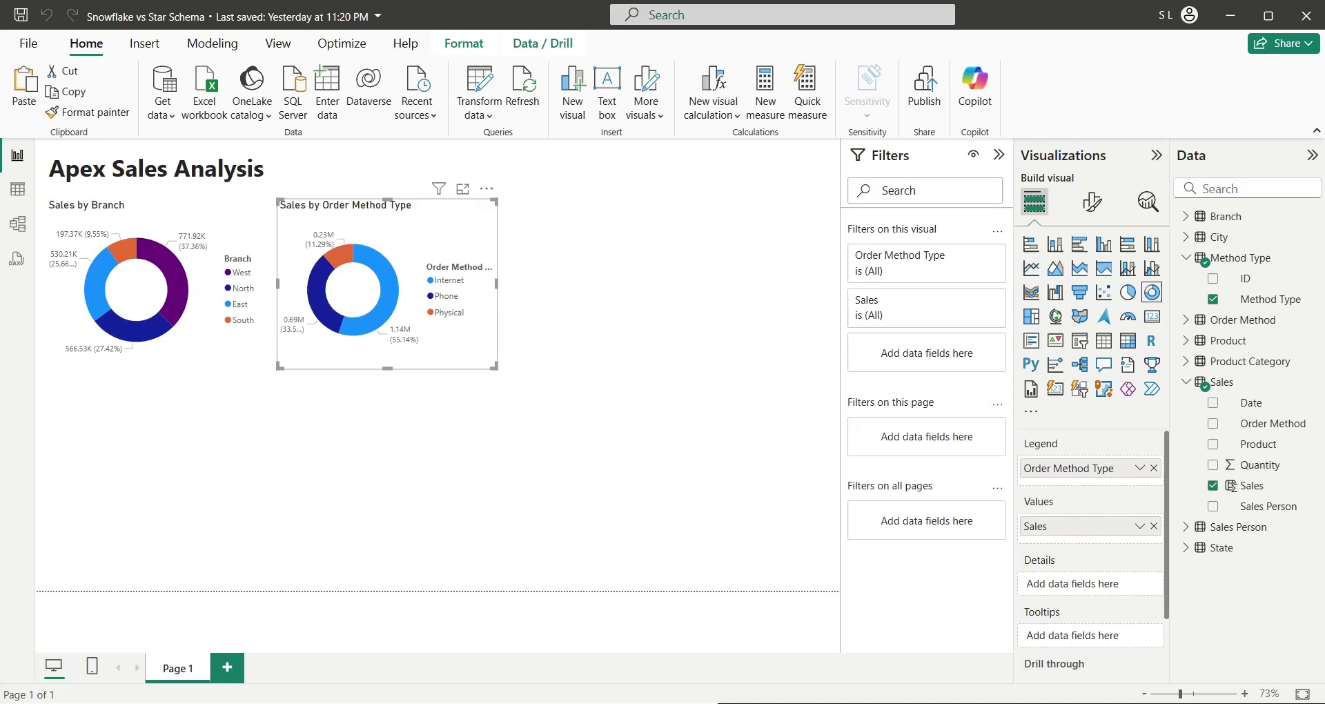
# Duplicate the Sales by Order Method Type chart beside the existing two and widen the copy to match the title's edge.
pyautogui.hotkey('ctrl', 'v')
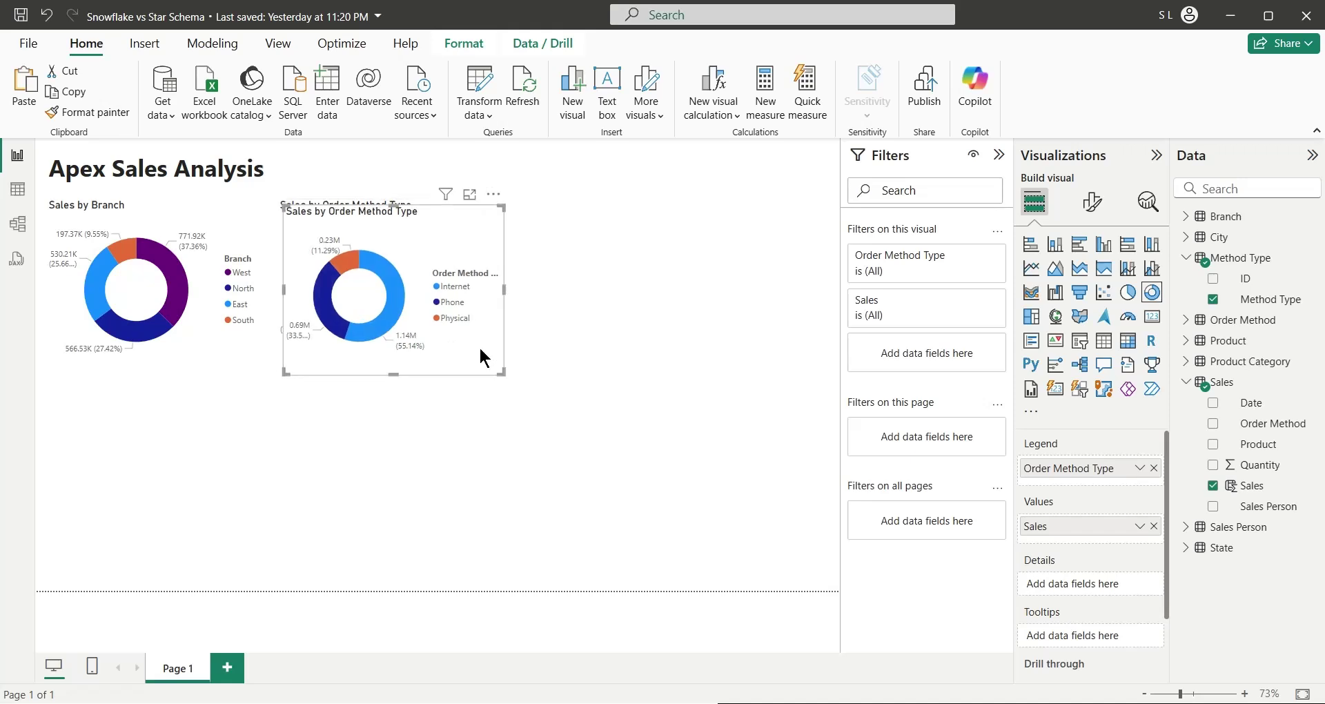
pyautogui.moveTo(479, 346); pyautogui.dragTo(701, 337)
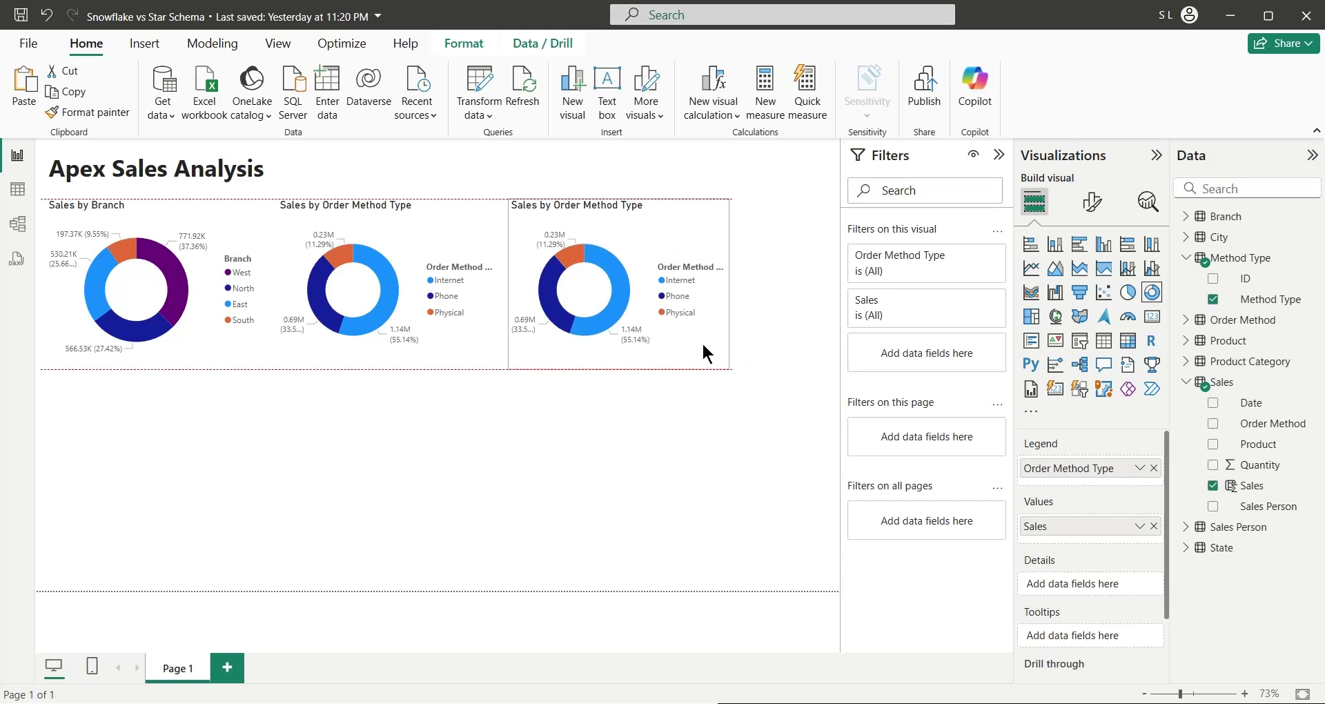
pyautogui.moveTo(728, 283); pyautogui.dragTo(829, 285)
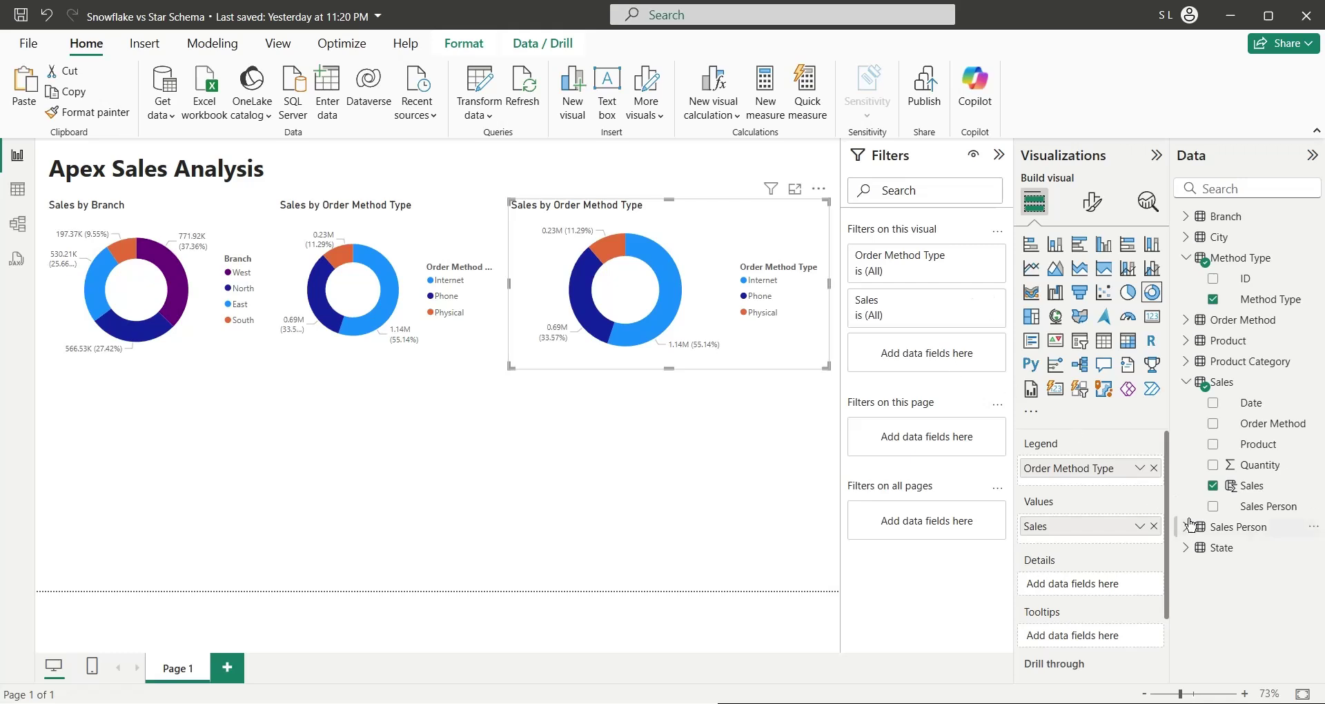
# Replace the third donut chart's legend field with Category from the Product Category table.
pyautogui.click(1153, 468)
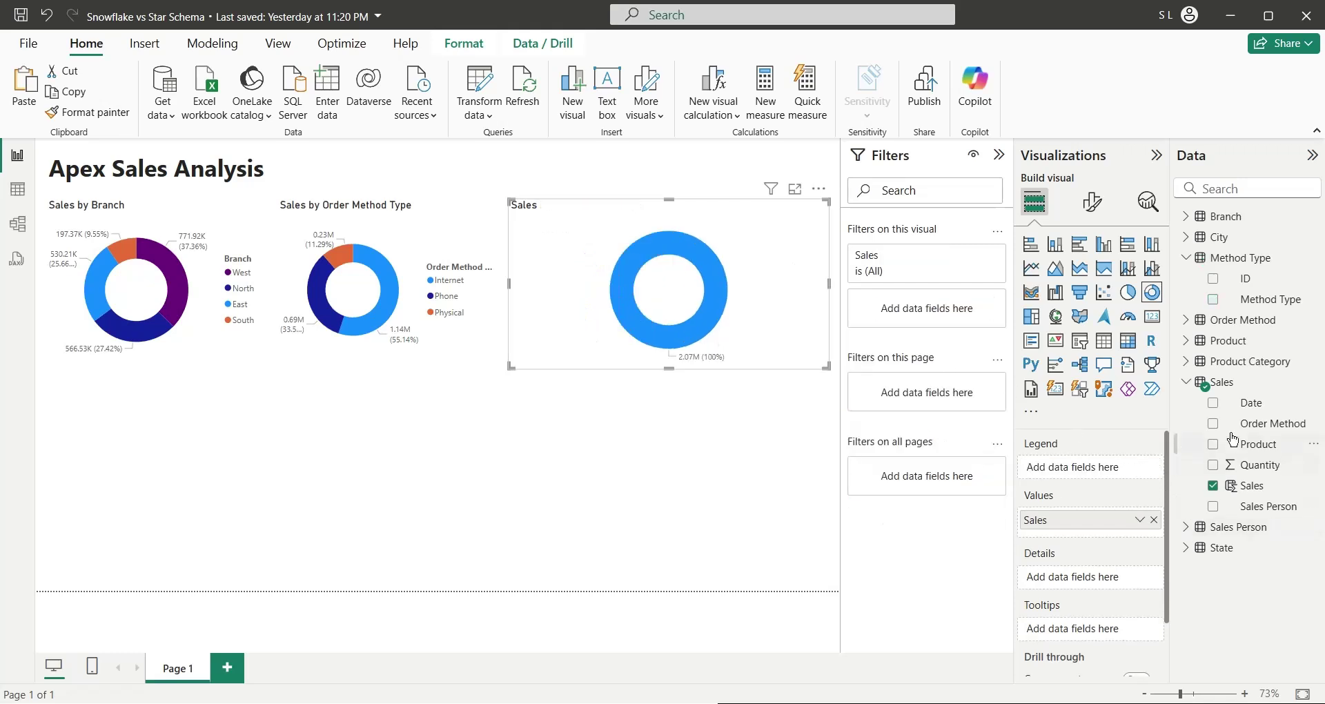
pyautogui.click(1202, 362)
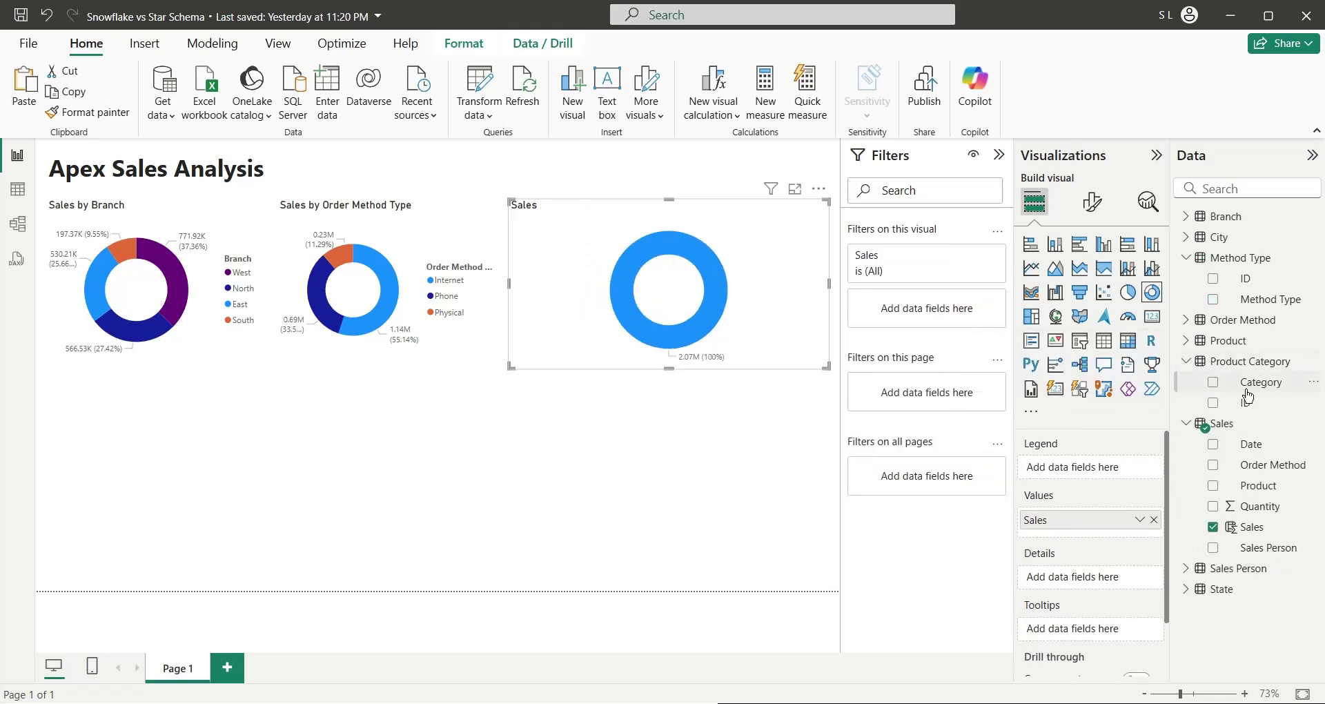
pyautogui.moveTo(1250, 386); pyautogui.dragTo(1090, 473)
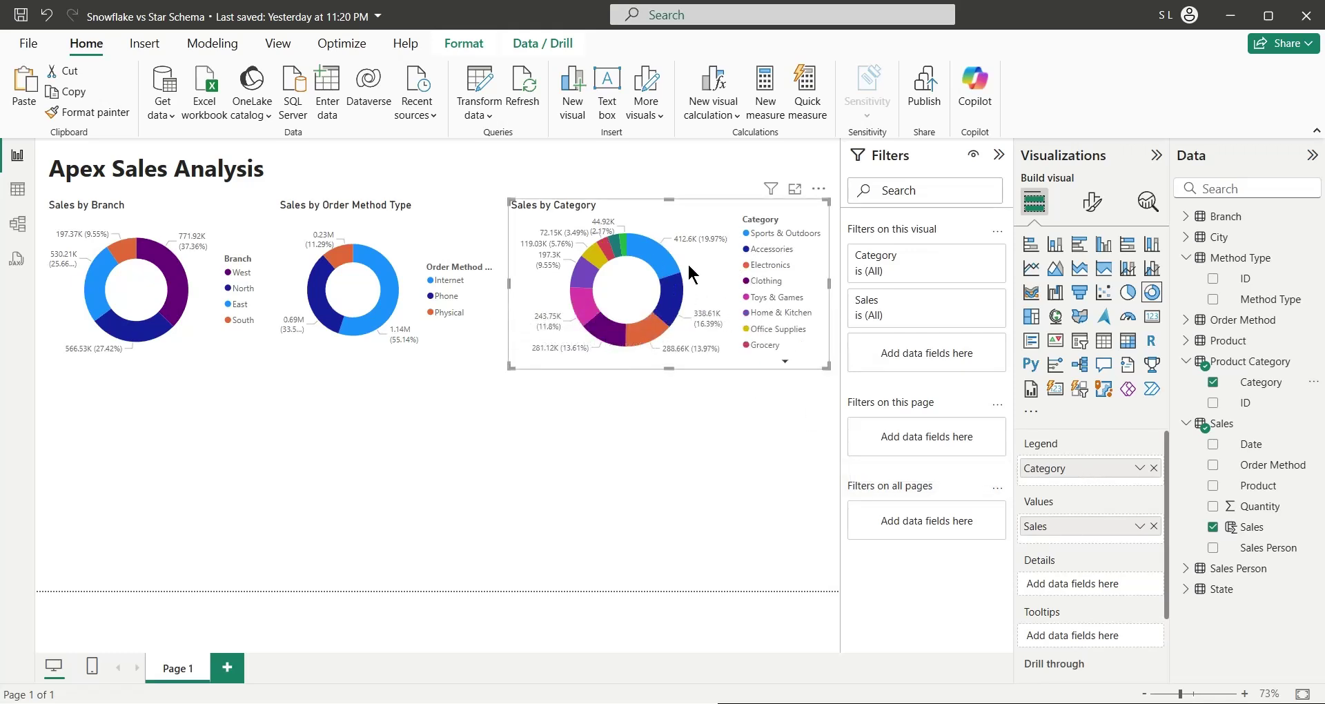
# Make the three donut charts taller and collapse the Sales, Product Category and Method Type field lists.
pyautogui.click(787, 414)
pyautogui.click(1185, 423)
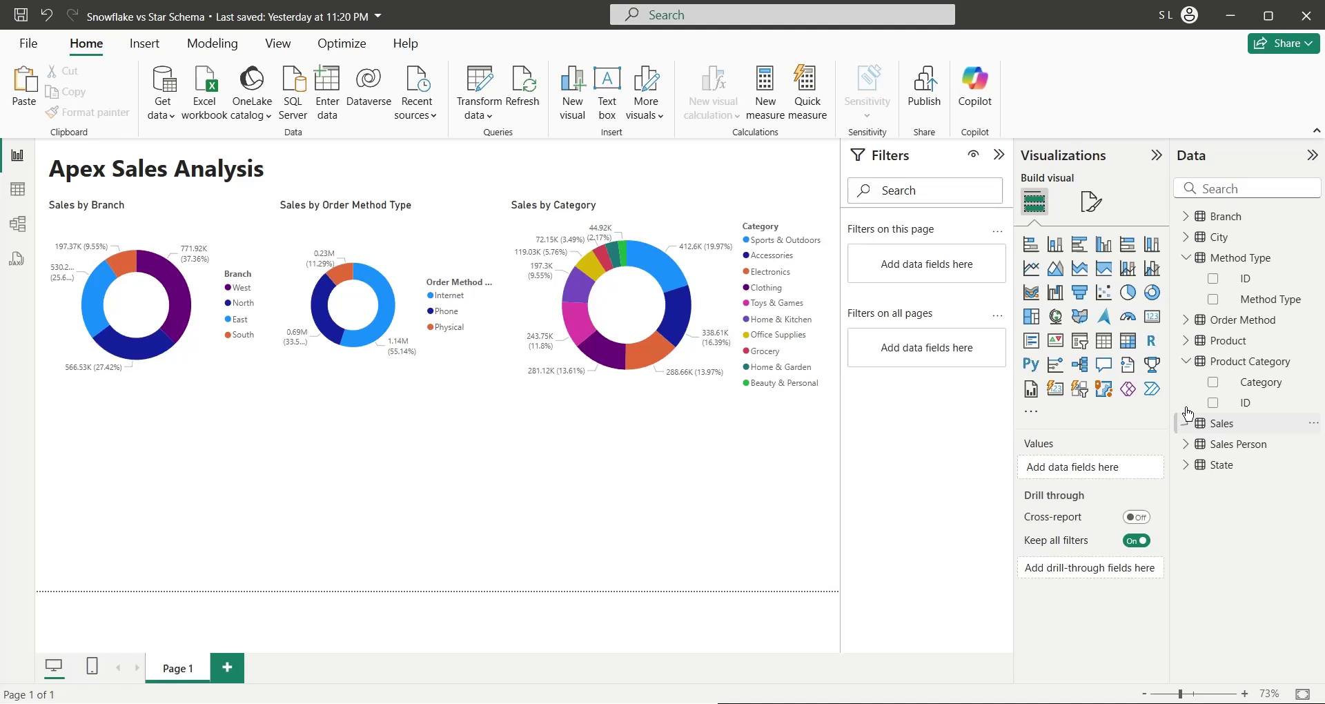
pyautogui.click(1185, 361)
pyautogui.click(1185, 263)
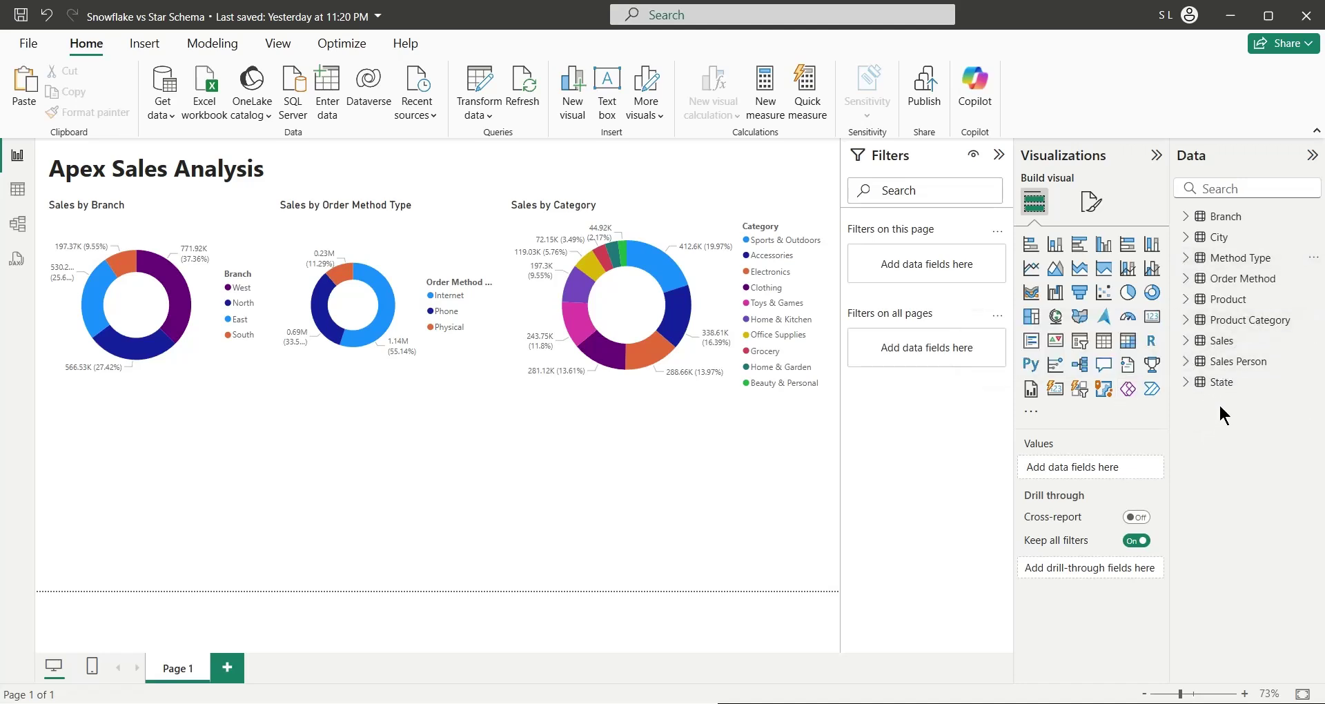
# Add a map visual below the Sales by Category chart and match its width to that chart.
pyautogui.click(1055, 317)
pyautogui.moveTo(199, 448); pyautogui.dragTo(761, 445)
pyautogui.moveTo(610, 494); pyautogui.dragTo(508, 494)
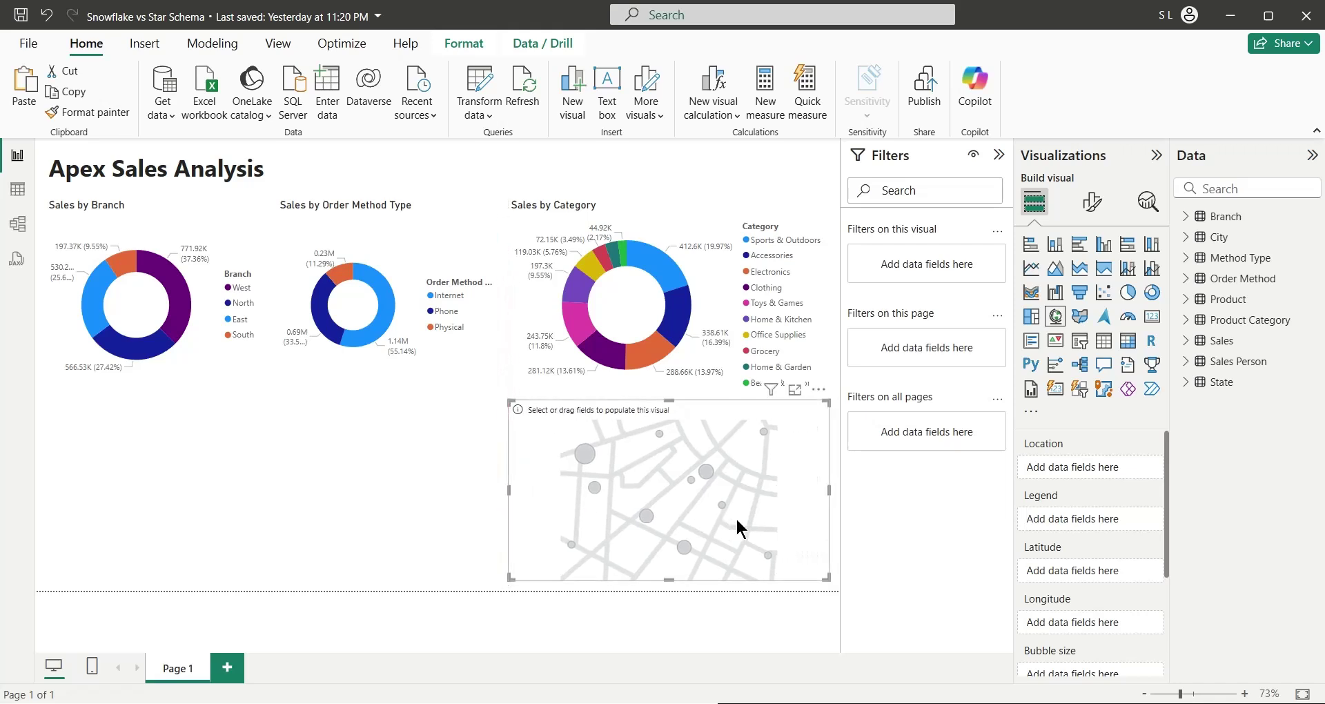
# Set the map's bubble size to Sales from the Sales table and rename that field to Sales.
pyautogui.click(1186, 341)
pyautogui.moveTo(1257, 449); pyautogui.dragTo(1107, 514)
pyautogui.moveTo(1162, 549); pyautogui.dragTo(1161, 538)
pyautogui.scroll(-3, 1161, 538)
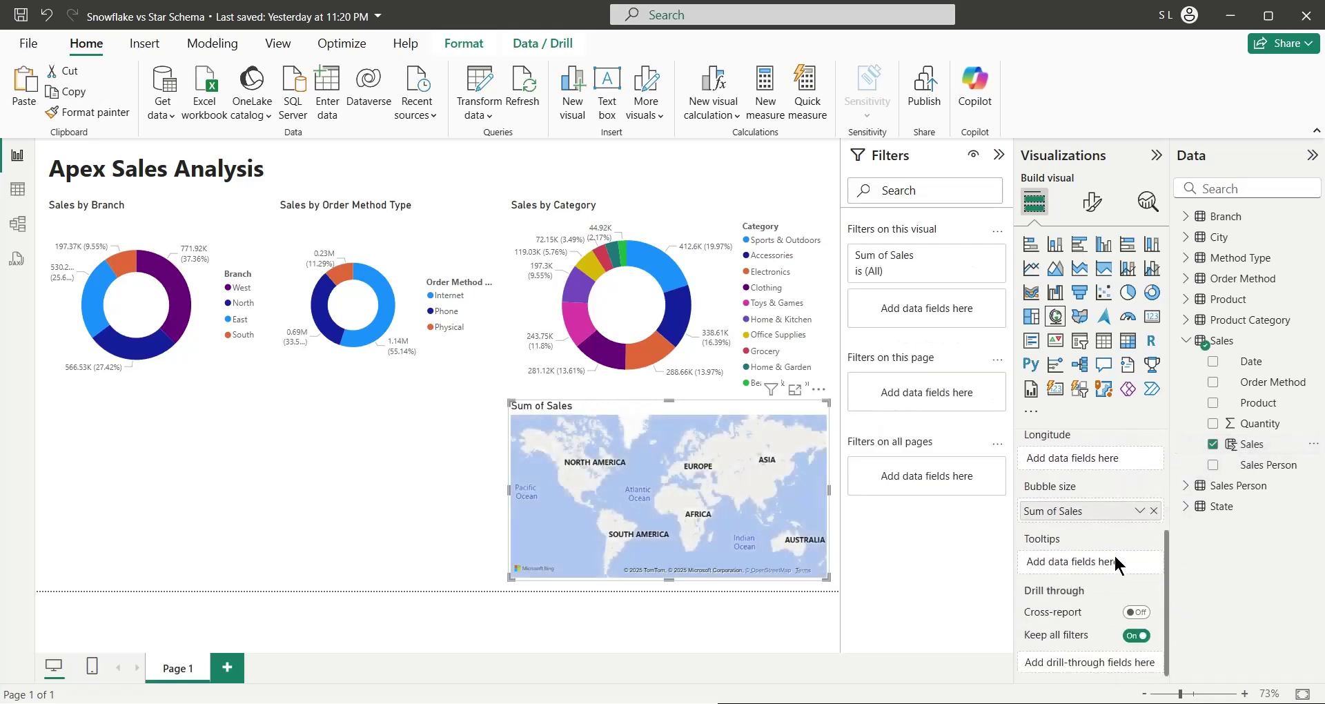
pyautogui.doubleClick(1061, 517)
pyautogui.moveTo(1061, 516); pyautogui.dragTo(959, 509)
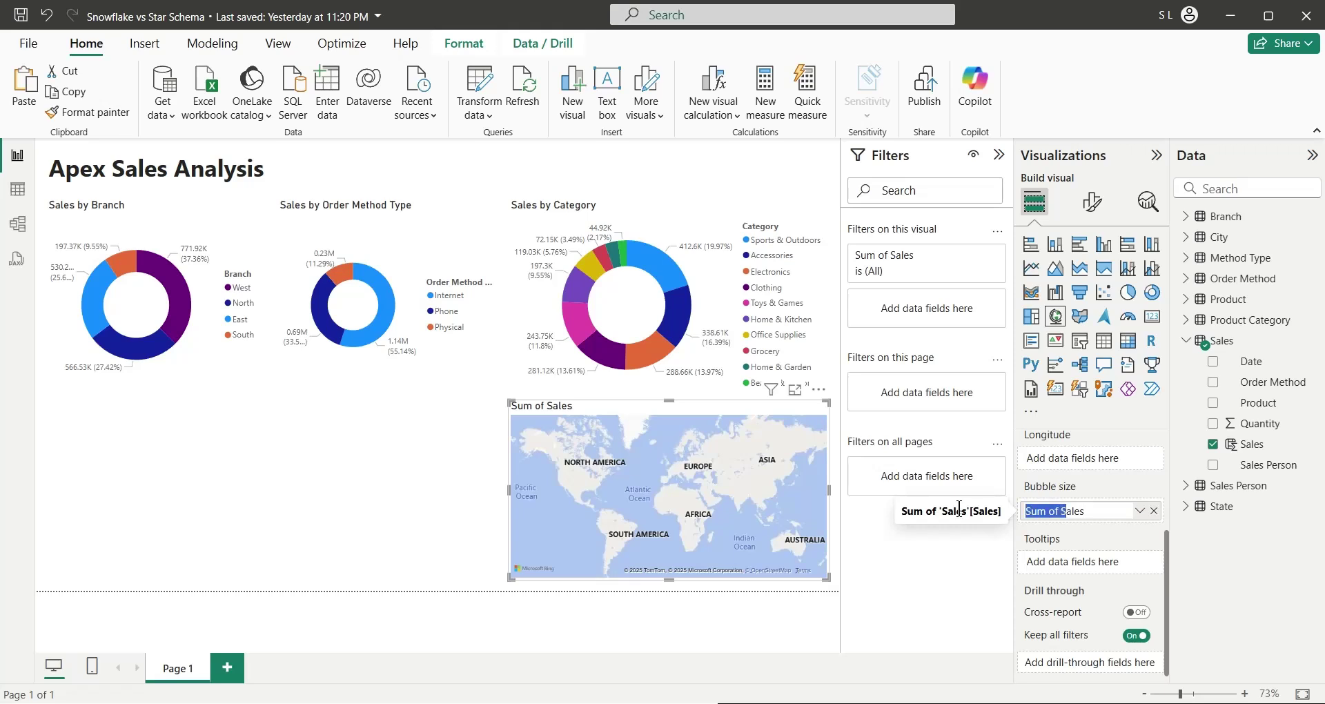
pyautogui.write('S')
pyautogui.press('Return')
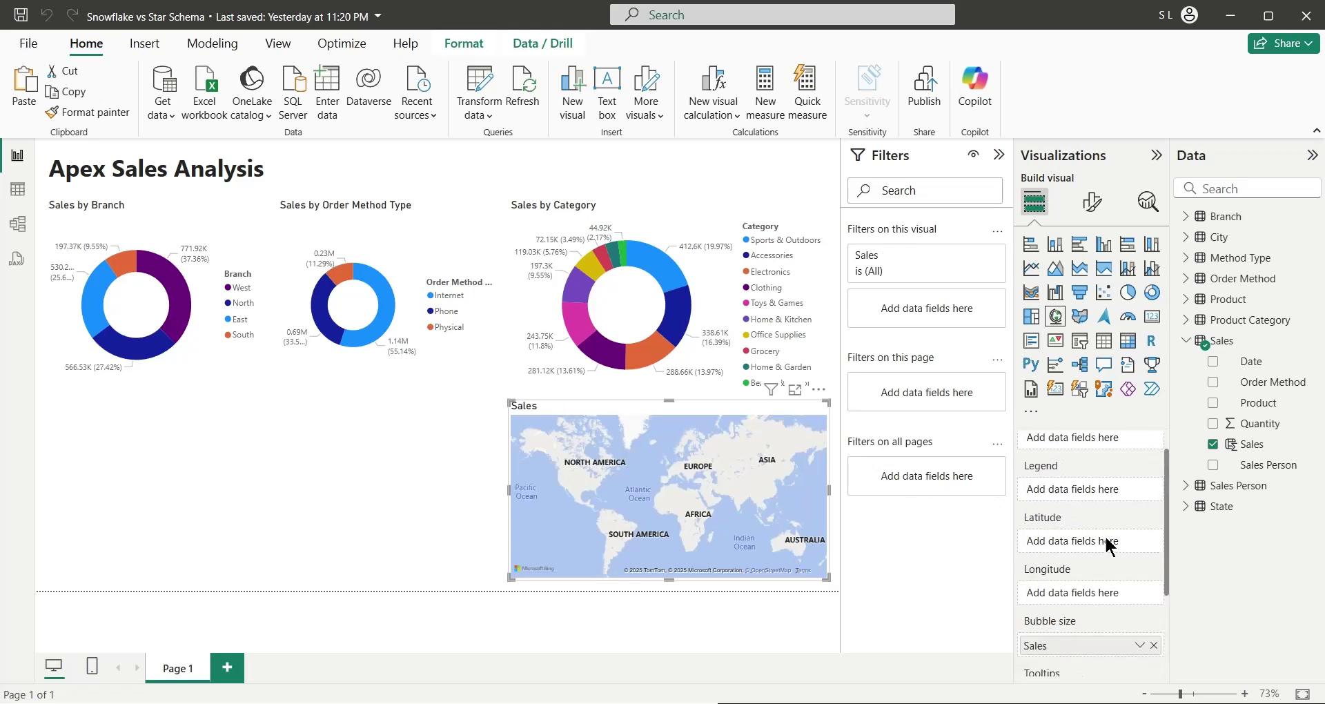
# Set the map's location to City from the City table and deselect the map.
pyautogui.click(1187, 237)
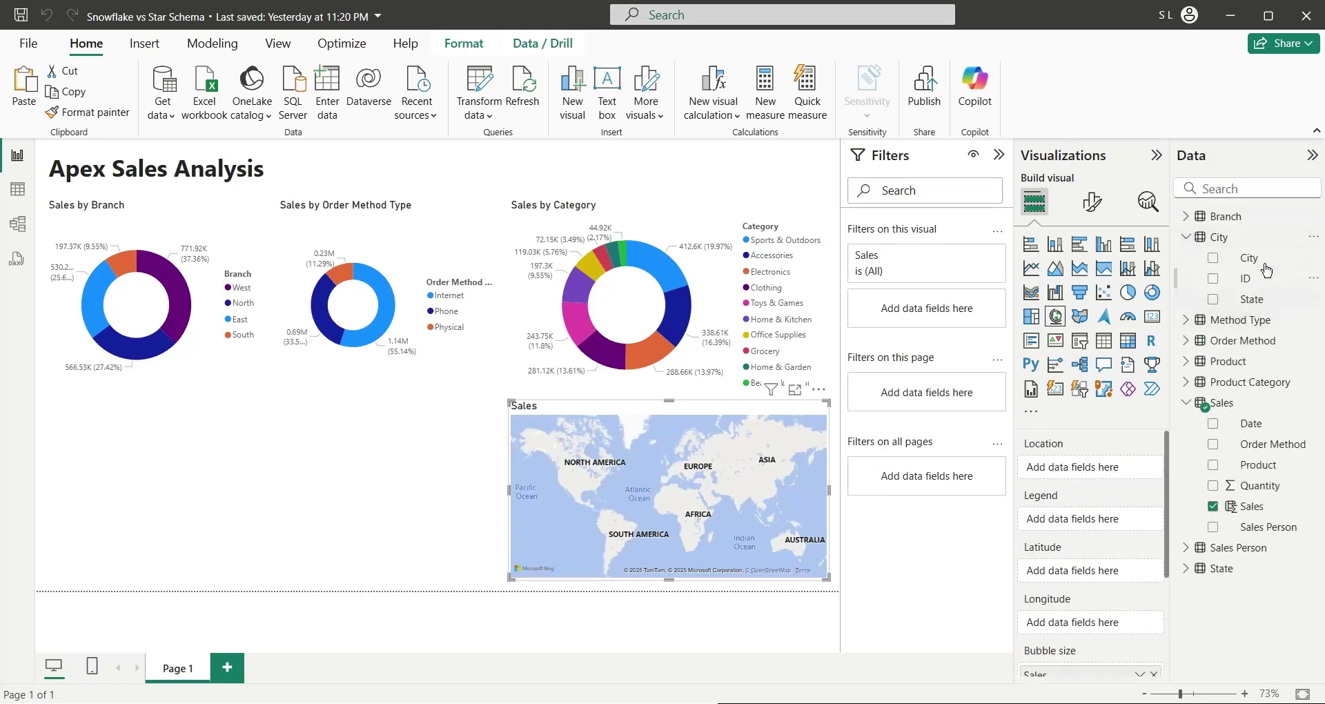
pyautogui.moveTo(1265, 268); pyautogui.dragTo(1119, 476)
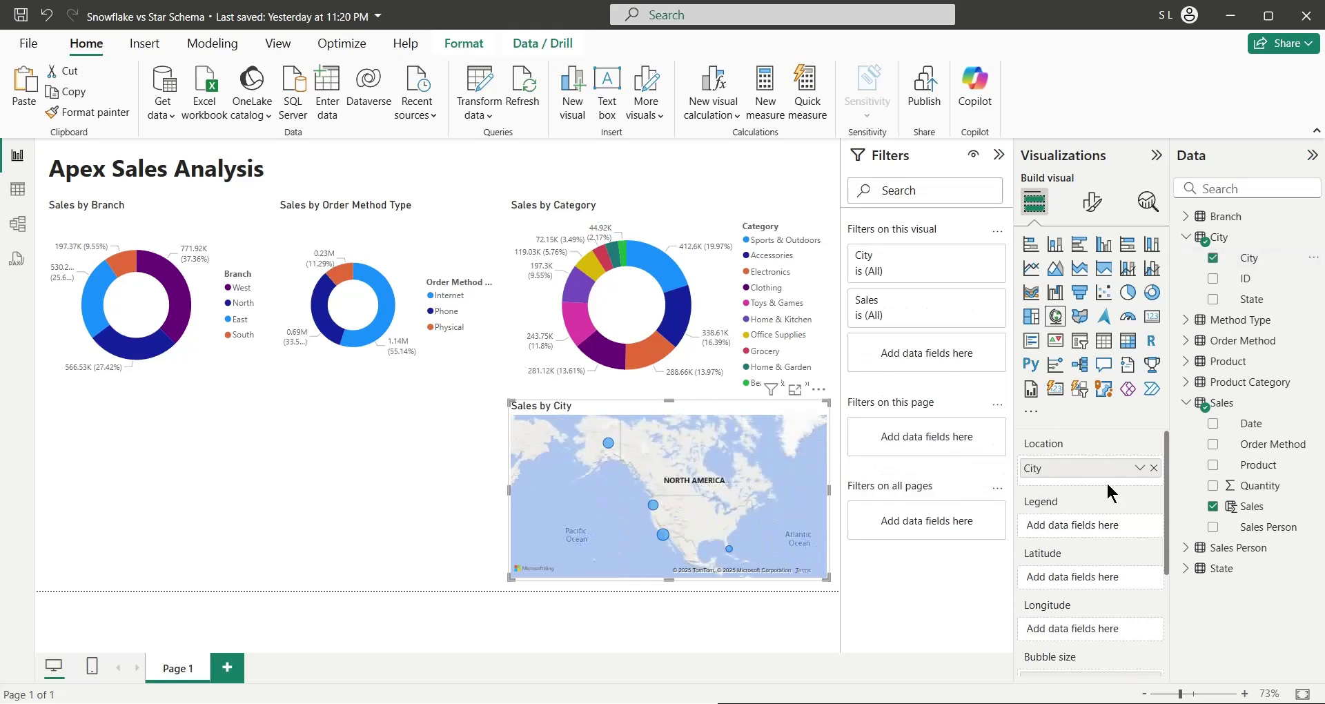
pyautogui.click(423, 456)
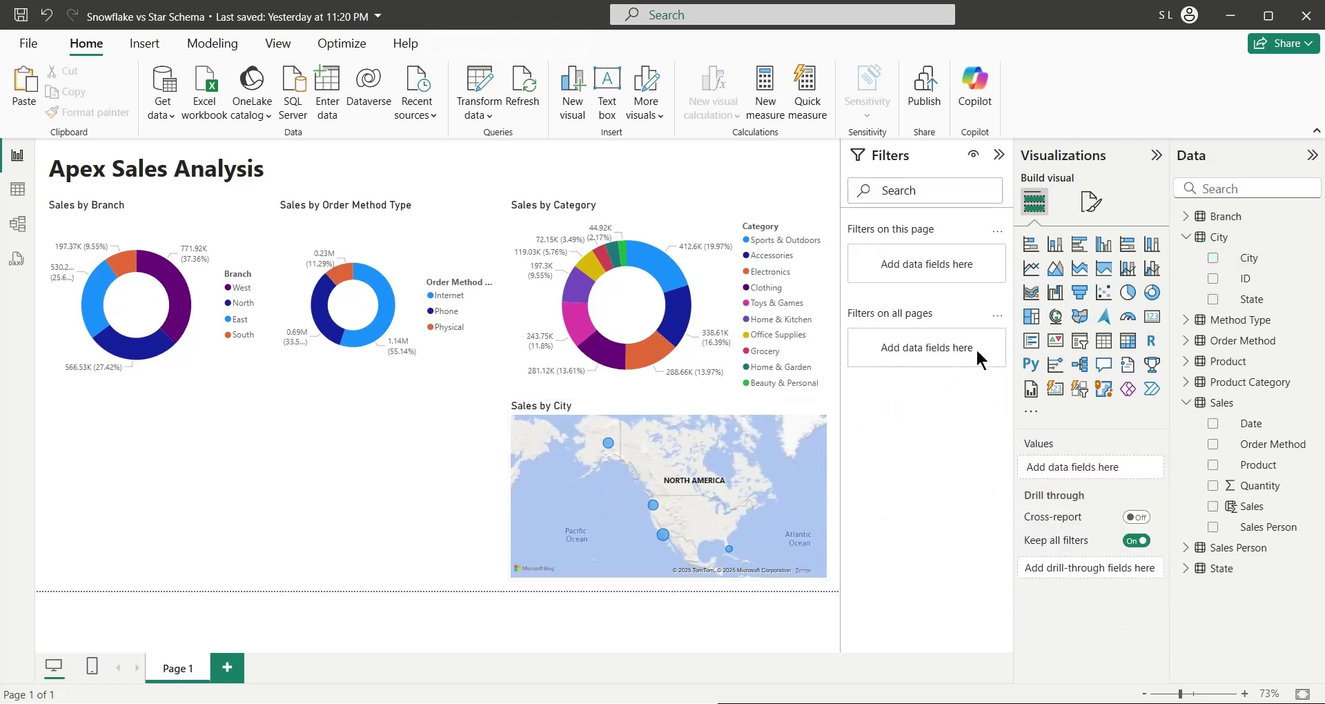
# Add a line chart spanning the space under the first two donuts, with Sales on its y-axis renamed to Sales.
pyautogui.click(1031, 269)
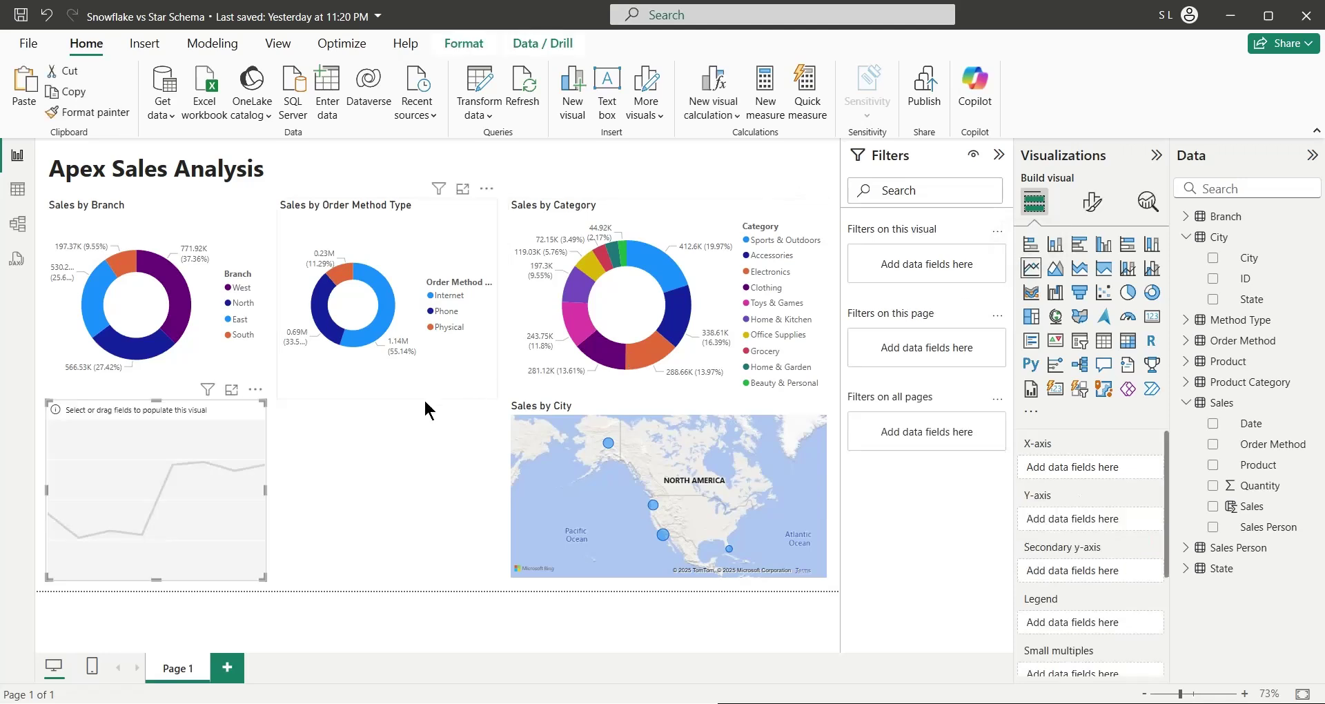
pyautogui.moveTo(264, 488); pyautogui.dragTo(497, 486)
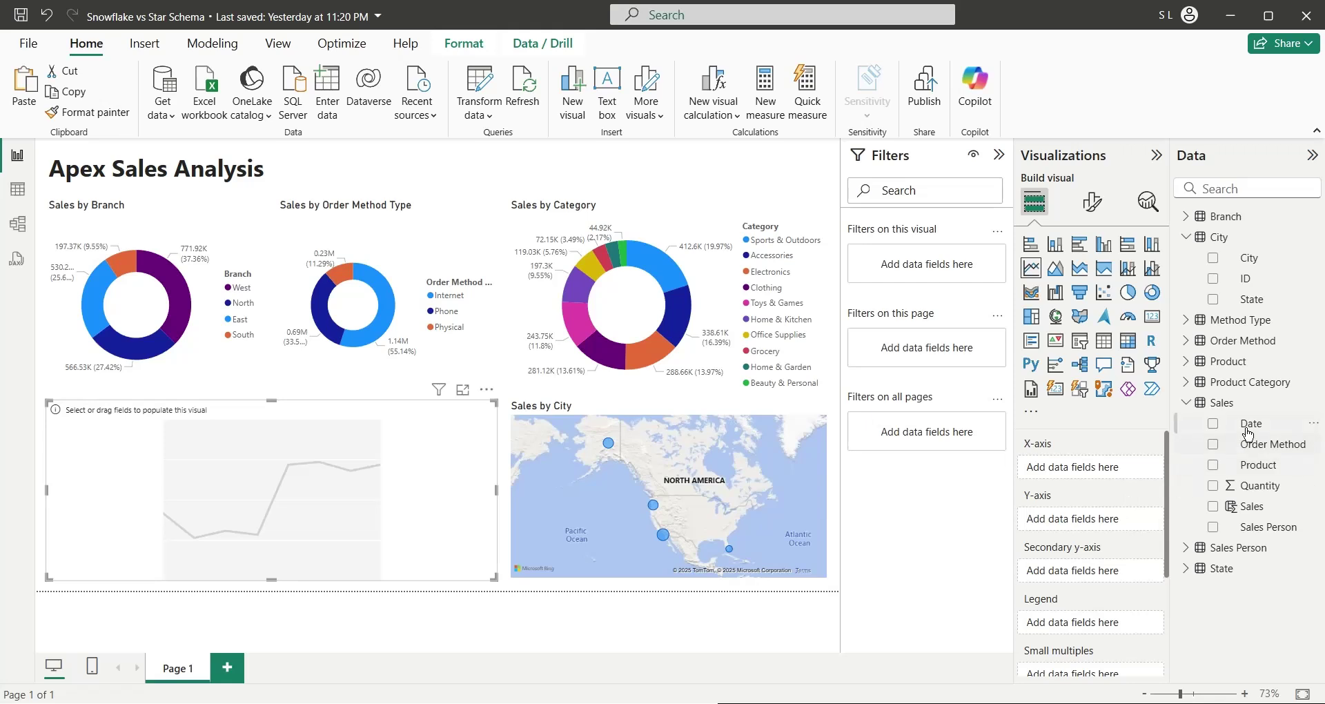
pyautogui.moveTo(1236, 505); pyautogui.dragTo(1104, 529)
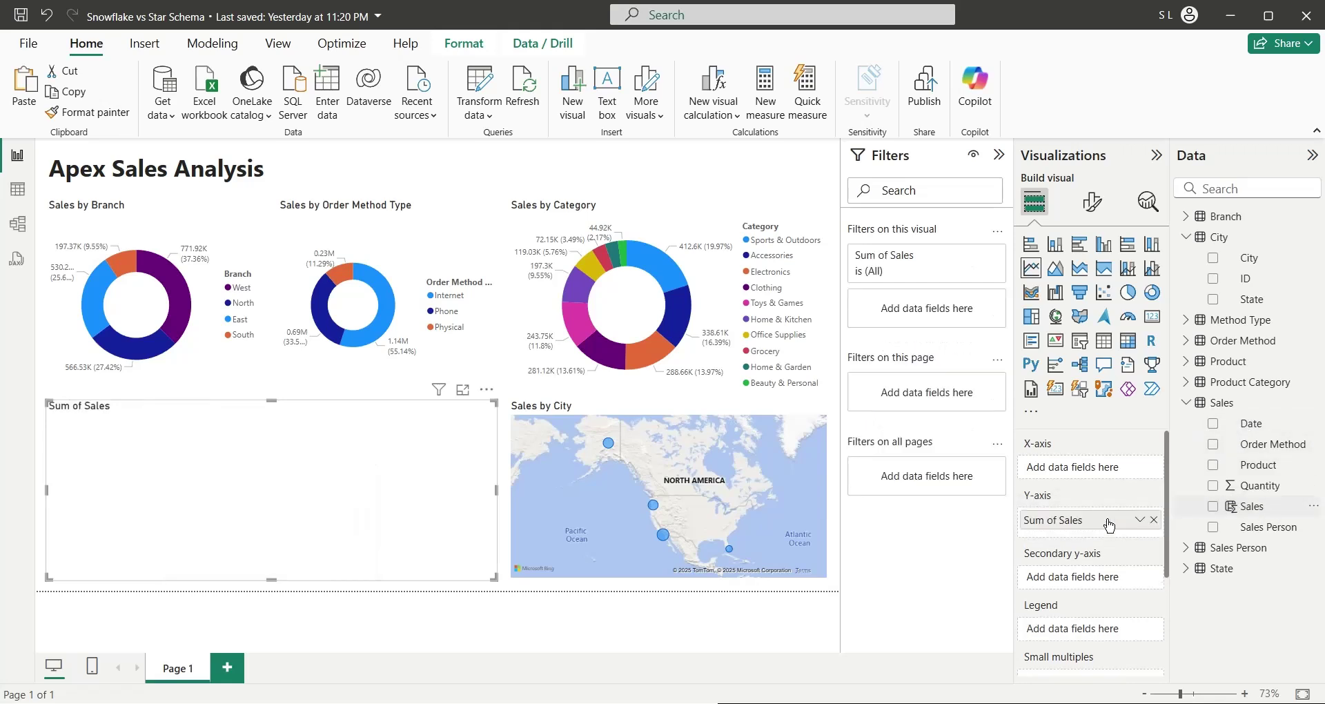
pyautogui.doubleClick(1063, 519)
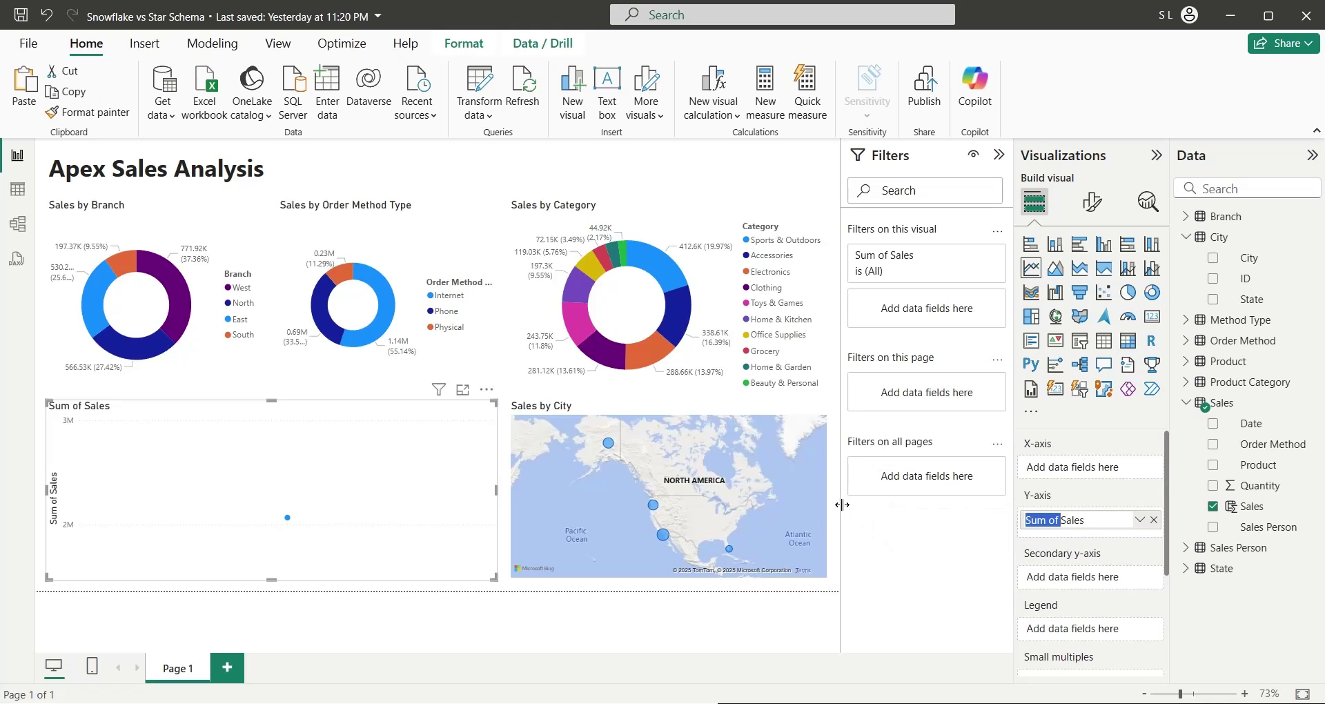
pyautogui.write('Sales')
pyautogui.press('Return')
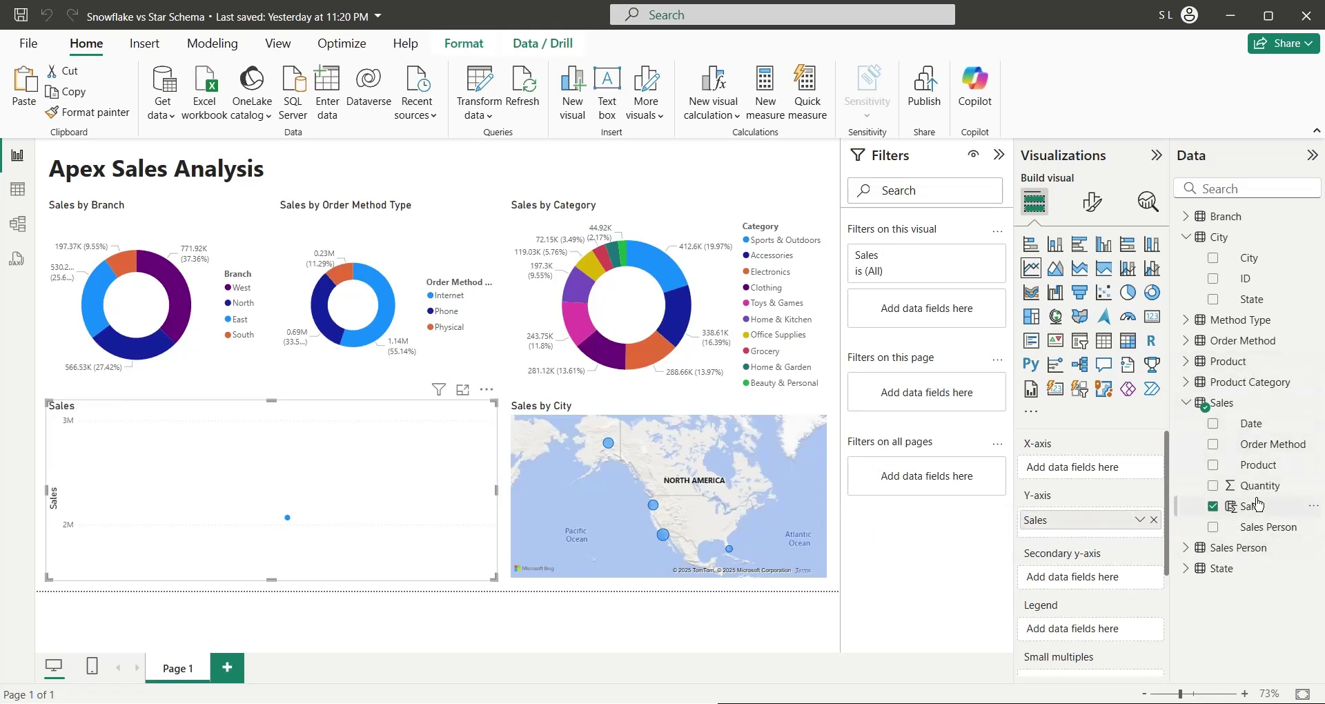
# Put Quantity, renamed to Quantity, on the line chart's secondary y-axis and Date from the Sales table on its x-axis.
pyautogui.moveTo(1259, 485); pyautogui.dragTo(931, 574)
pyautogui.doubleClick(1061, 578)
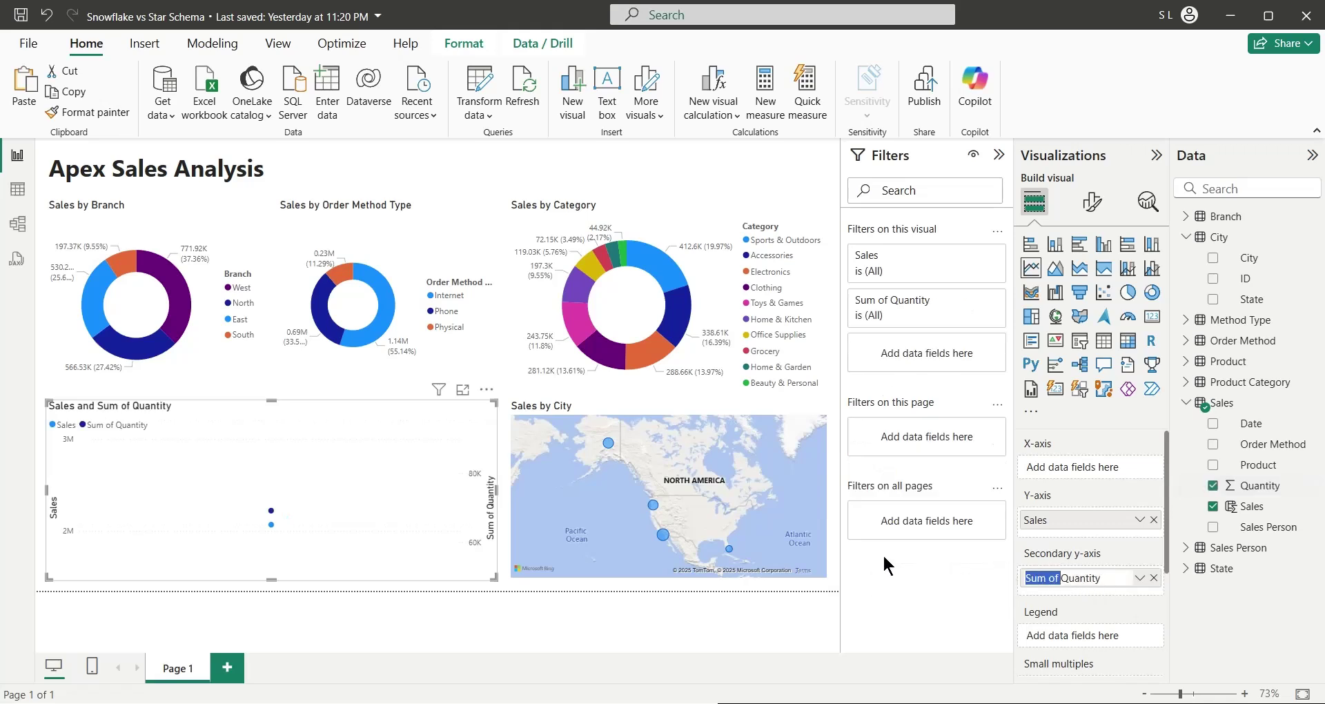
pyautogui.press('BackSpace')
pyautogui.press('Return')
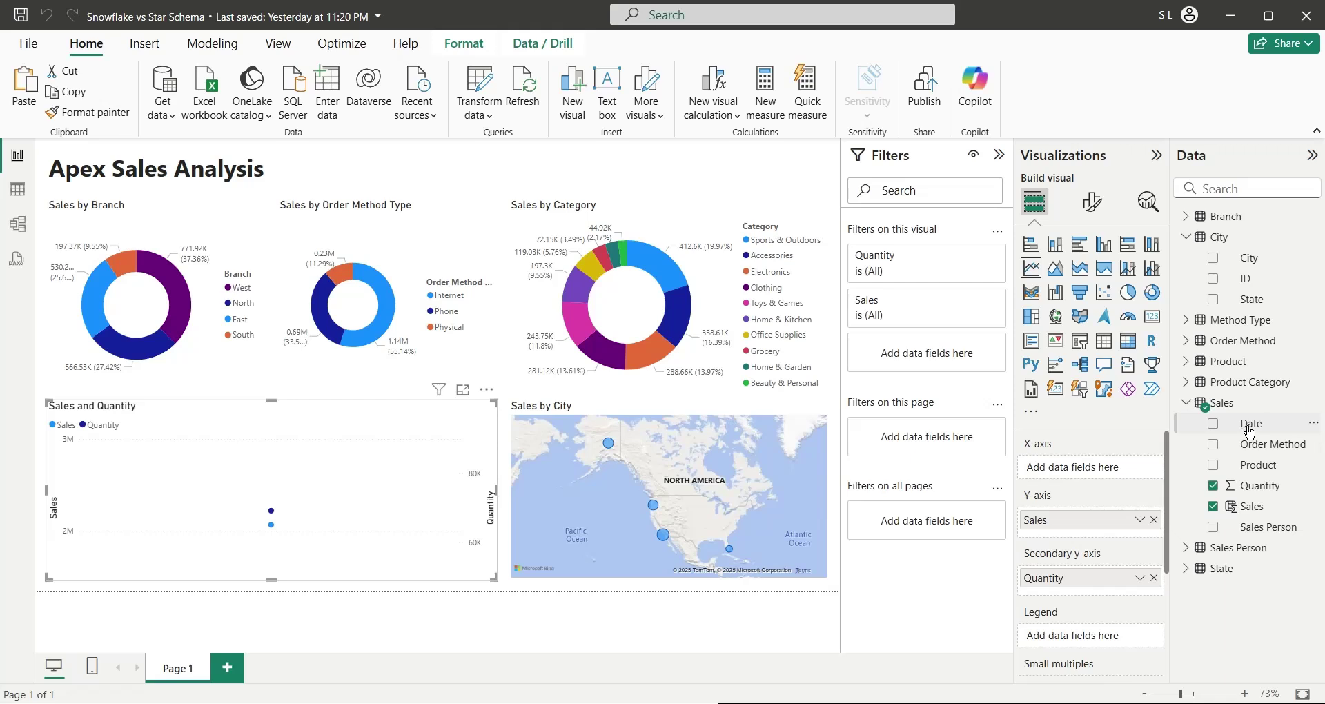
pyautogui.moveTo(1249, 431); pyautogui.dragTo(1111, 481)
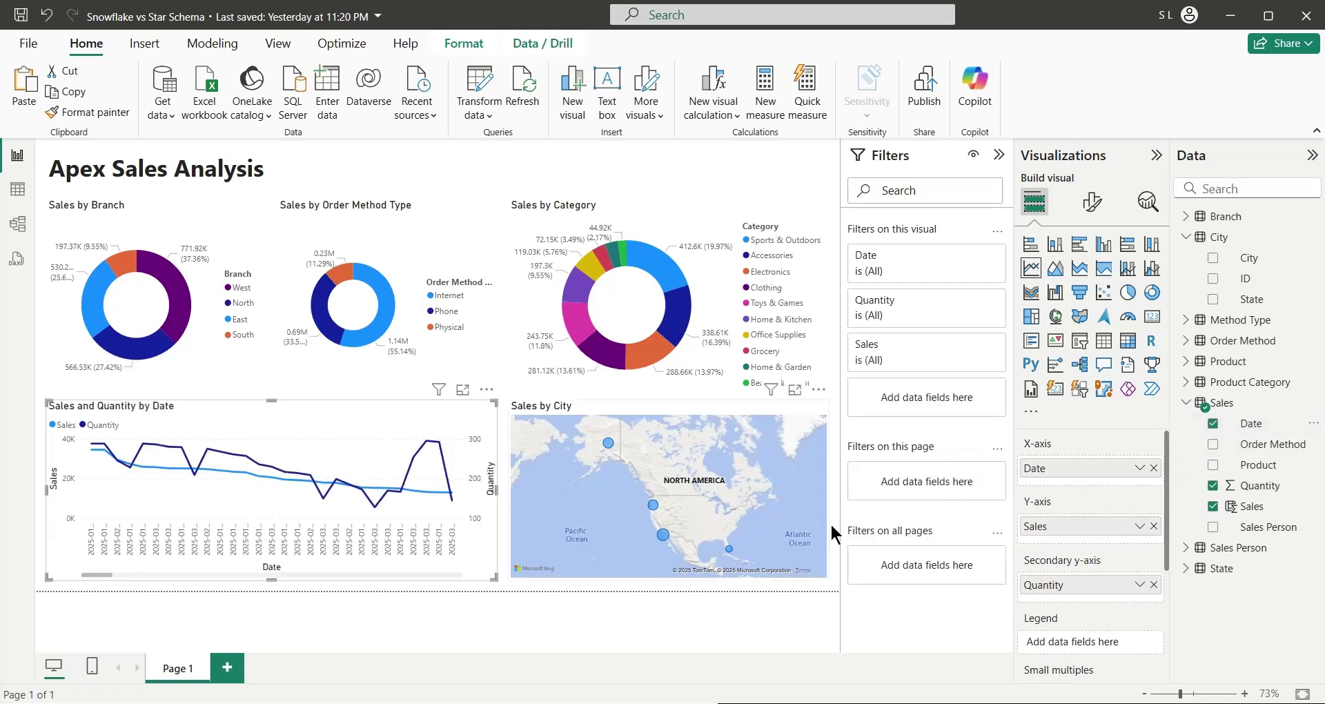
pyautogui.moveTo(102, 571)
pyautogui.mouseDown()
pyautogui.moveTo(494, 576)
pyautogui.moveTo(87, 581)
pyautogui.mouseUp()
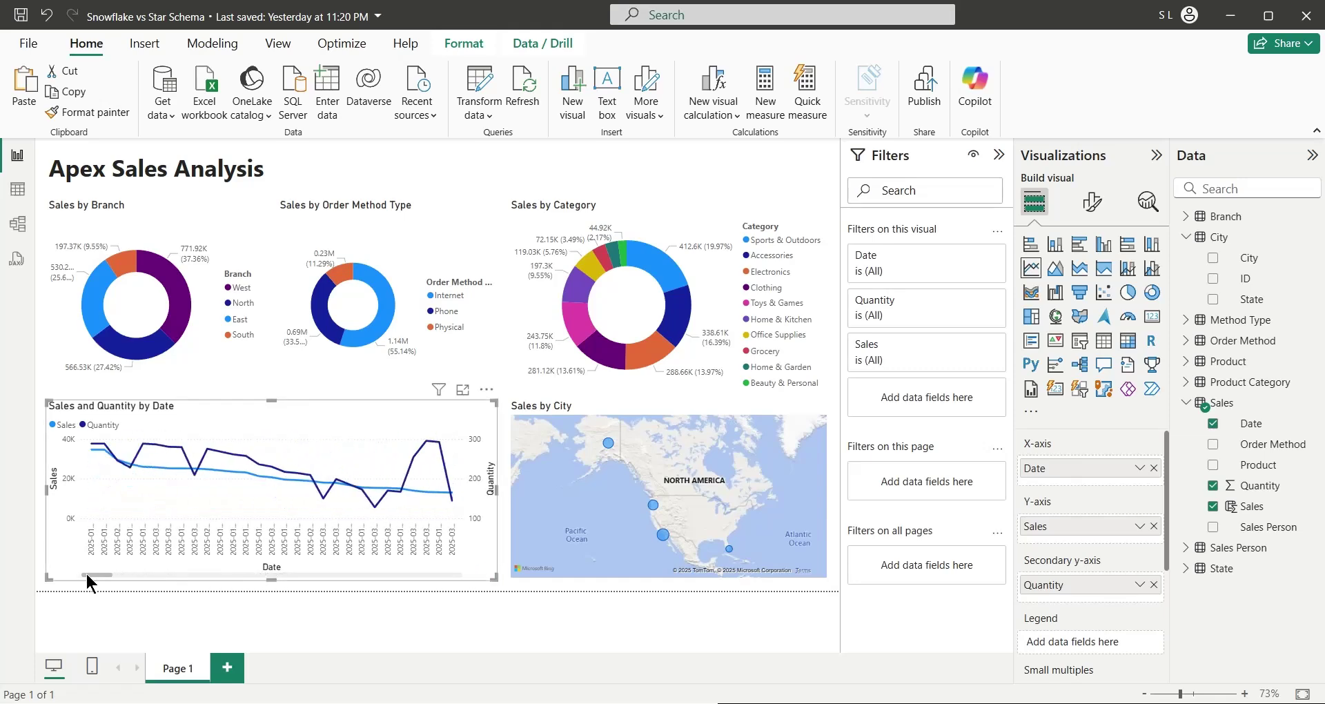
# Change the data type of the Sales table's Date column to Date and return to the report.
pyautogui.click(18, 189)
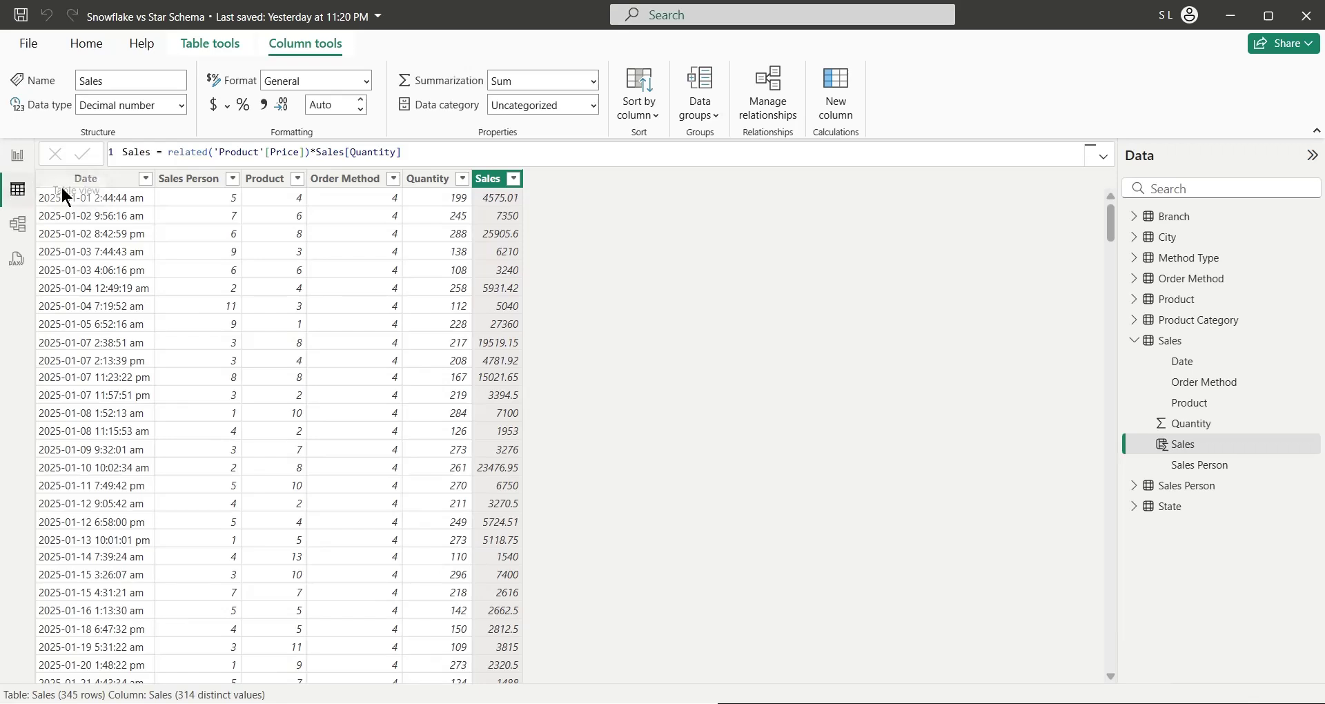
pyautogui.click(113, 183)
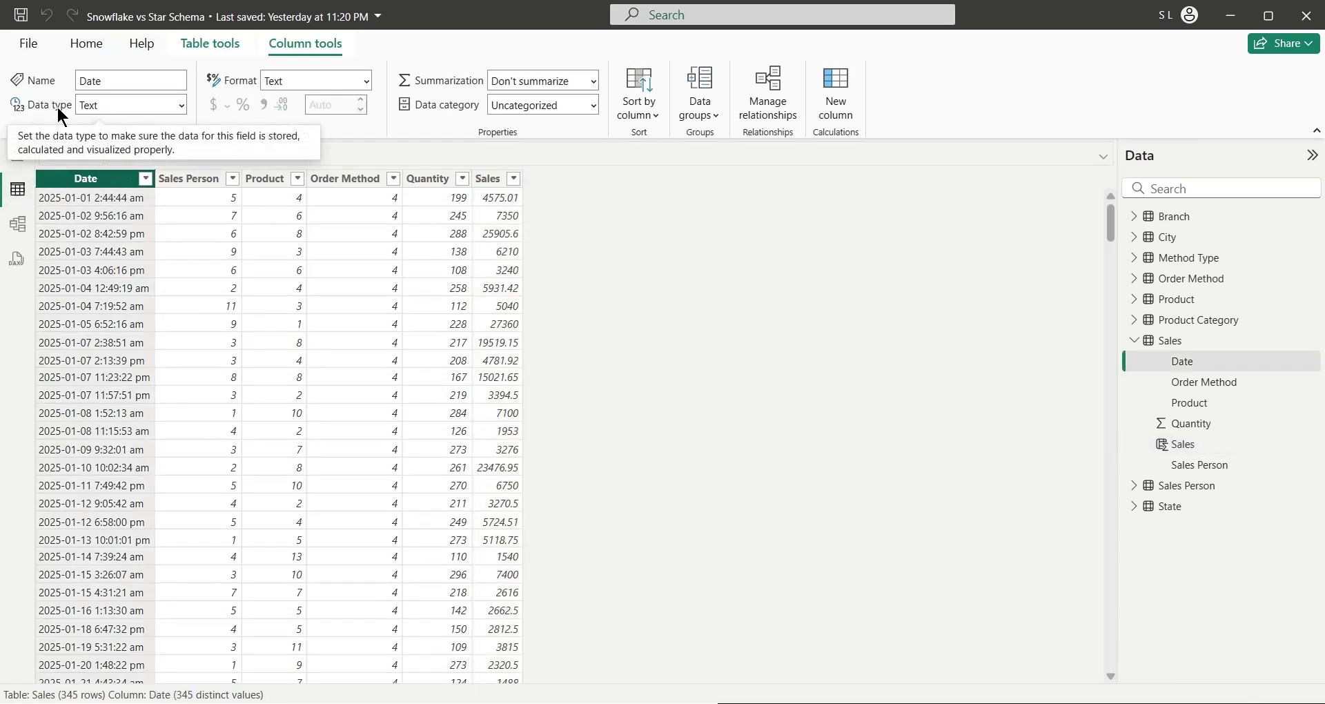
pyautogui.click(181, 105)
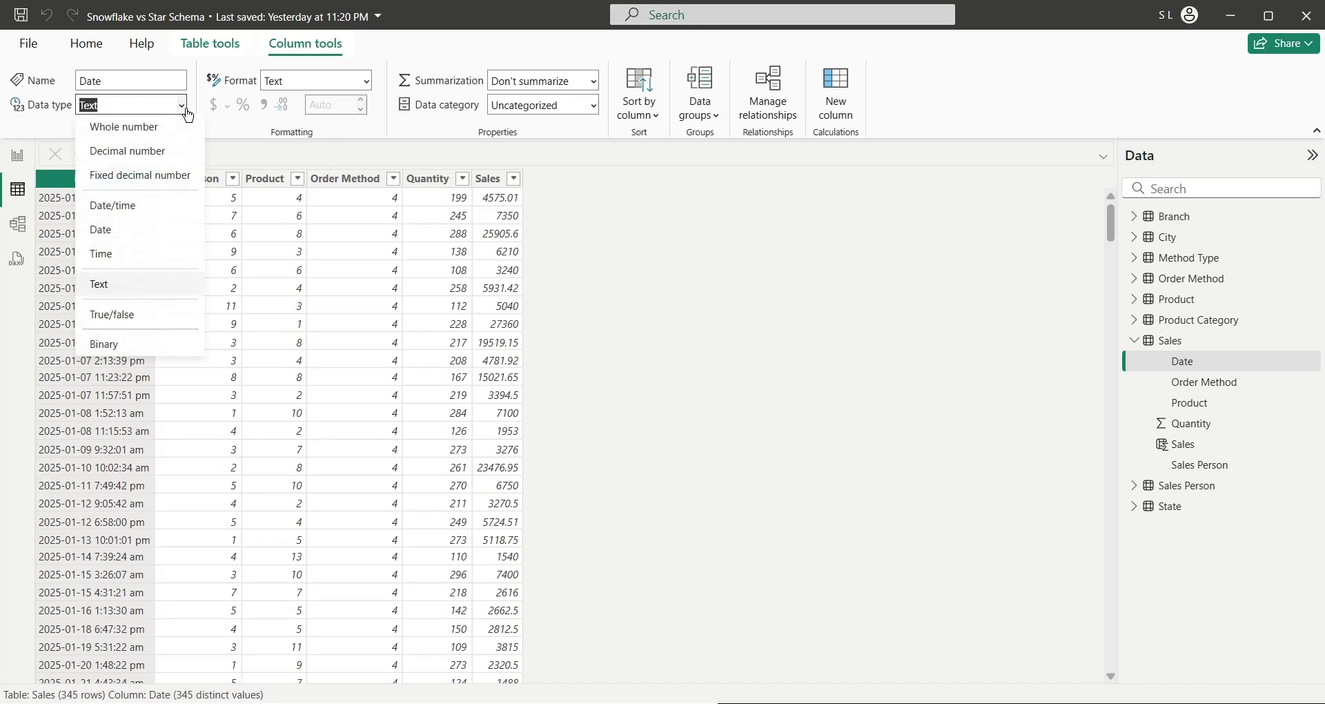
pyautogui.click(138, 238)
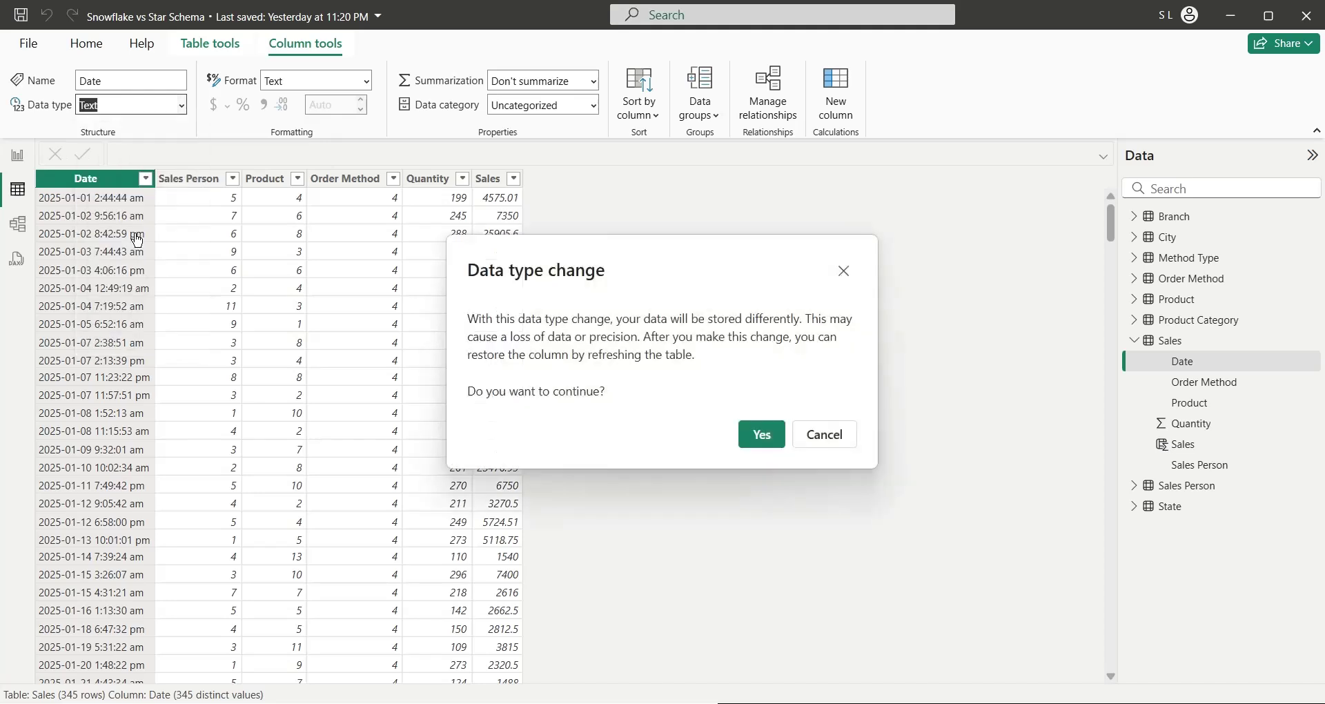
pyautogui.click(759, 446)
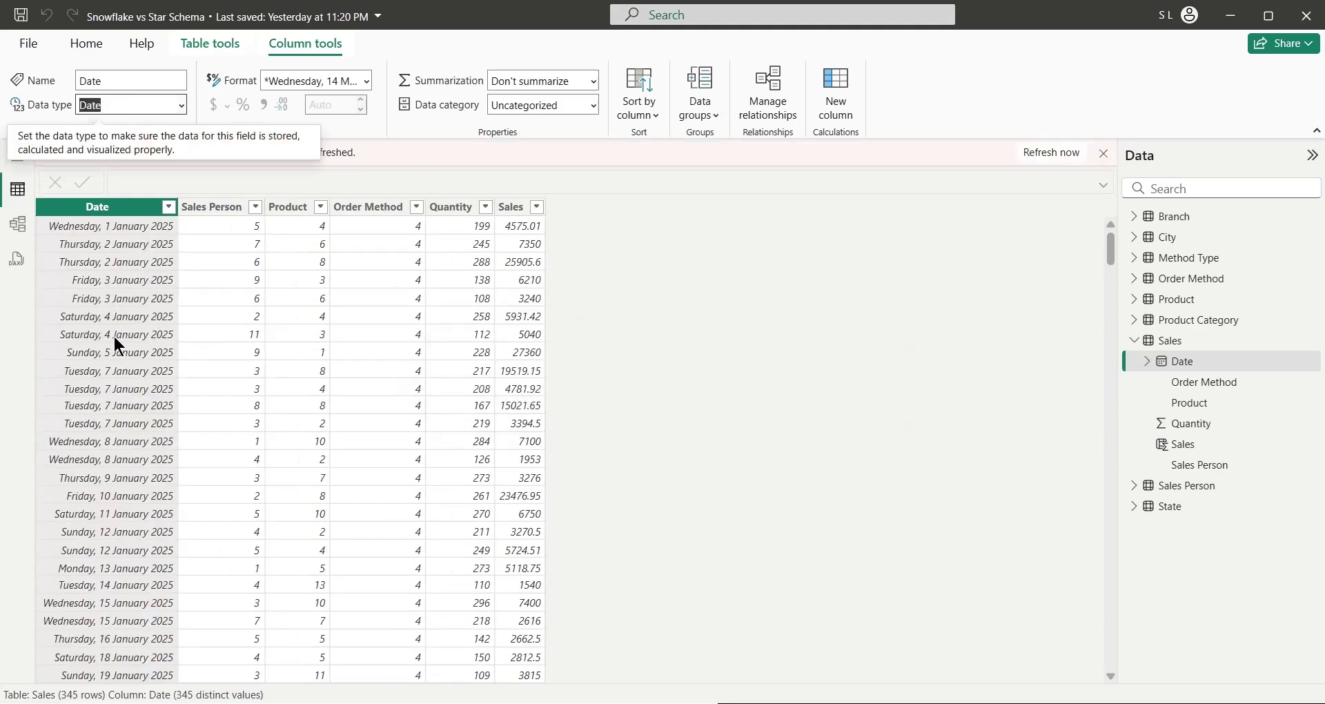
pyautogui.click(76, 207)
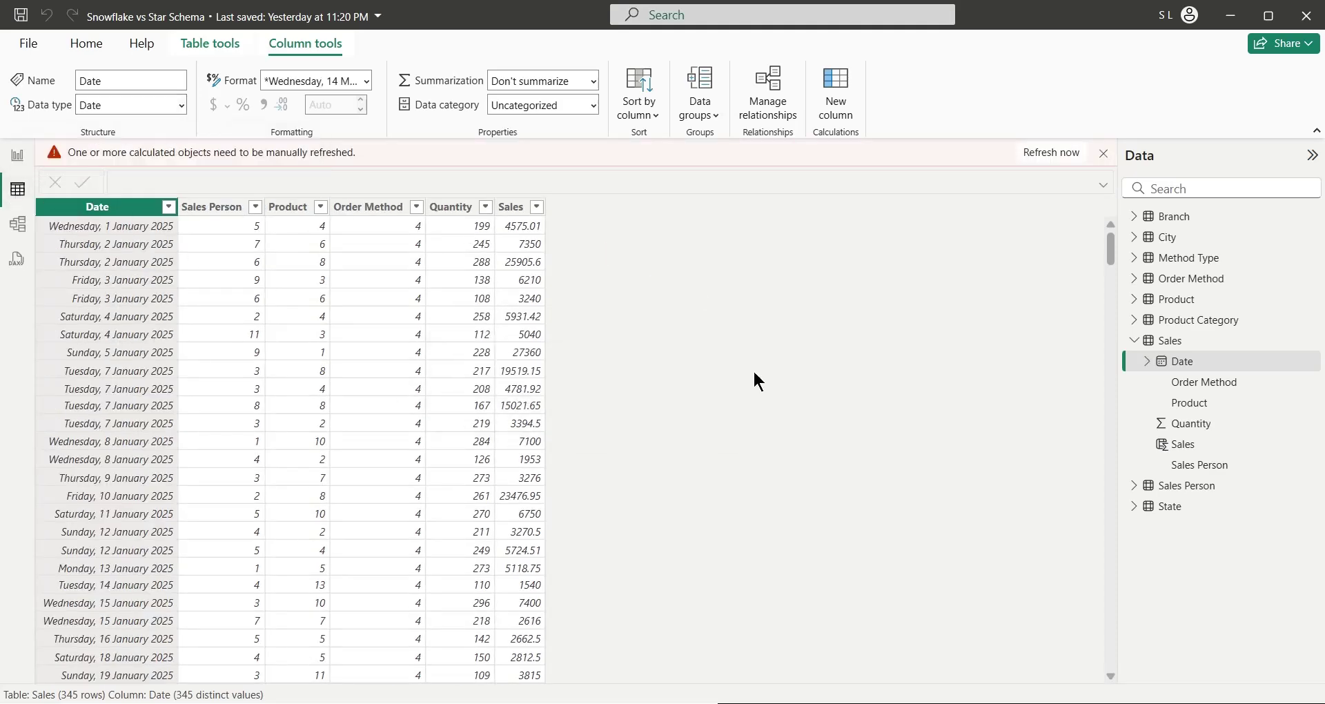
pyautogui.click(18, 155)
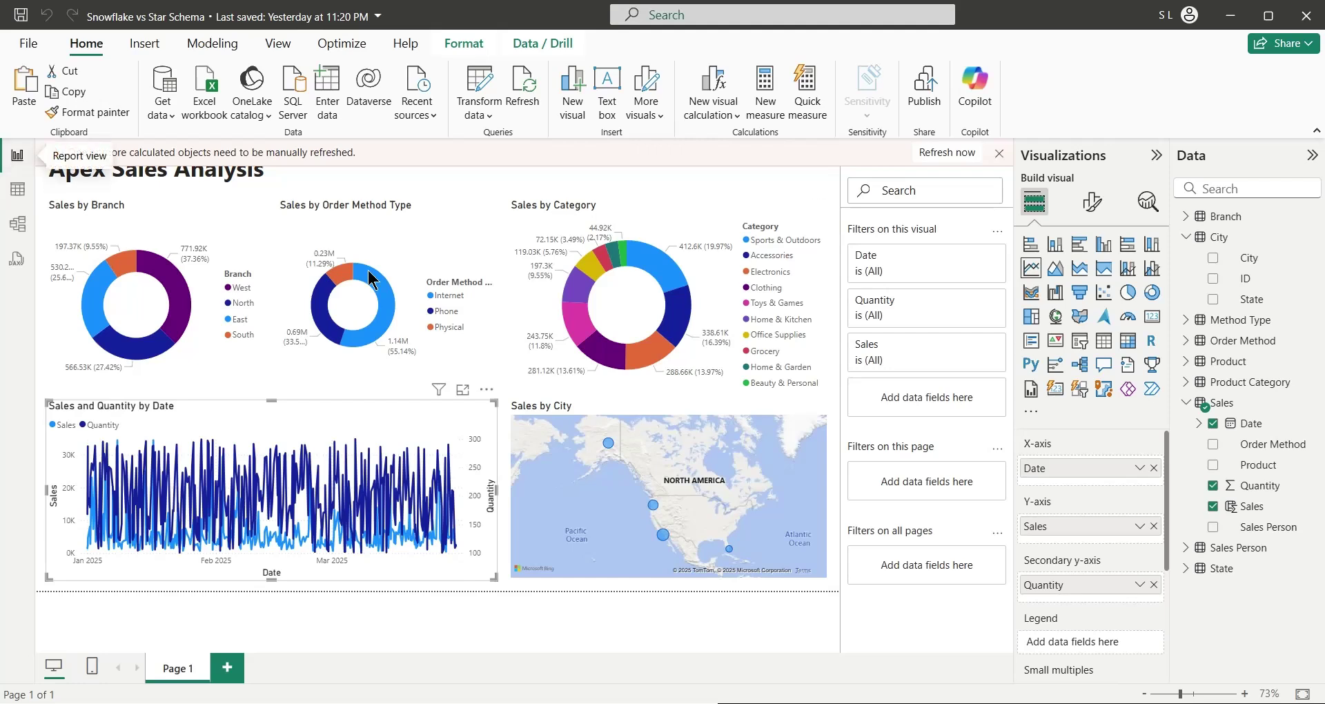
# Cross-filter the report by the North, South and West segments of the Sales by Branch chart, and clear the selection.
pyautogui.click(437, 595)
pyautogui.click(428, 568)
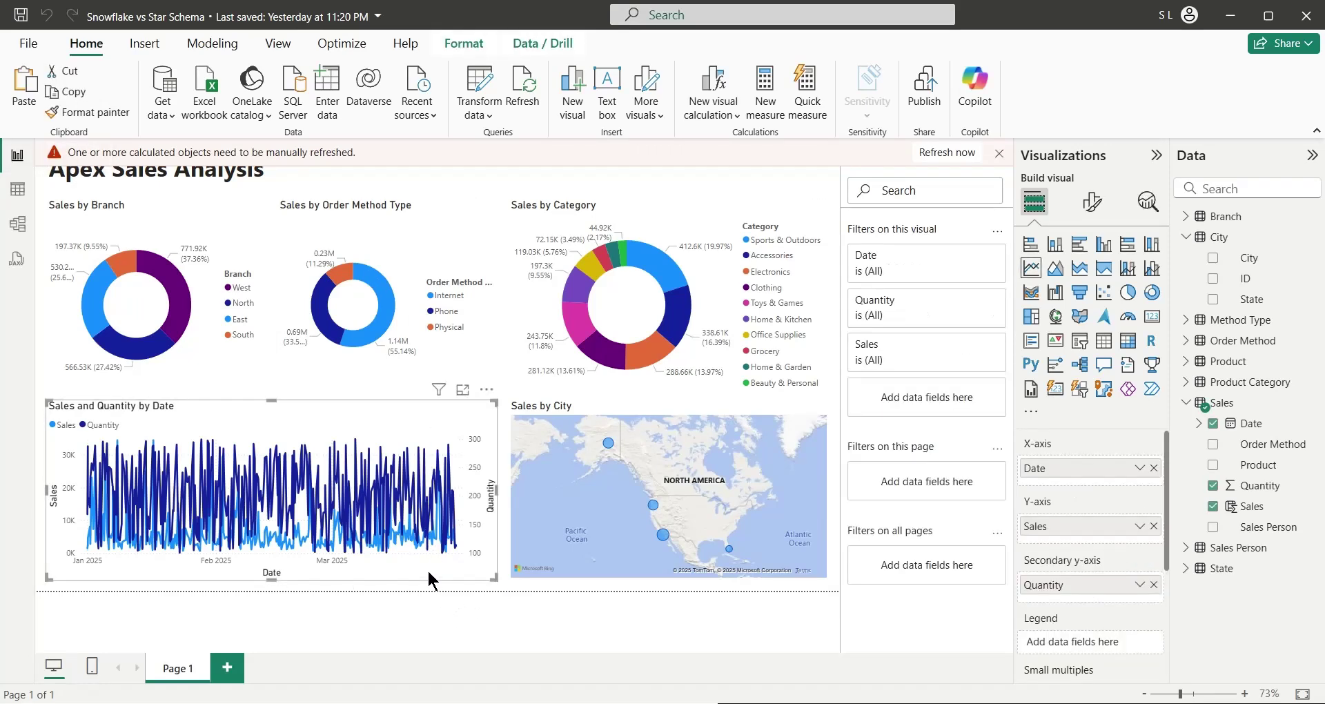
pyautogui.click(112, 347)
pyautogui.click(112, 346)
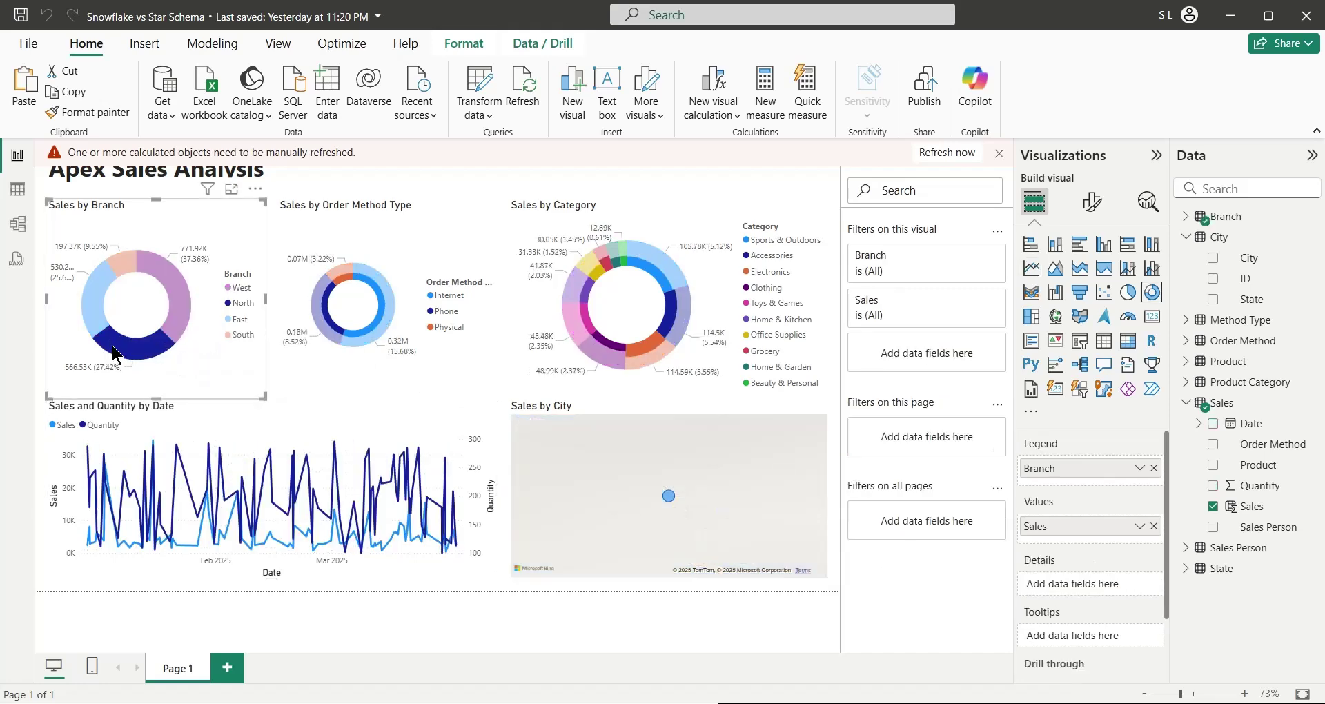
pyautogui.click(115, 267)
pyautogui.click(168, 283)
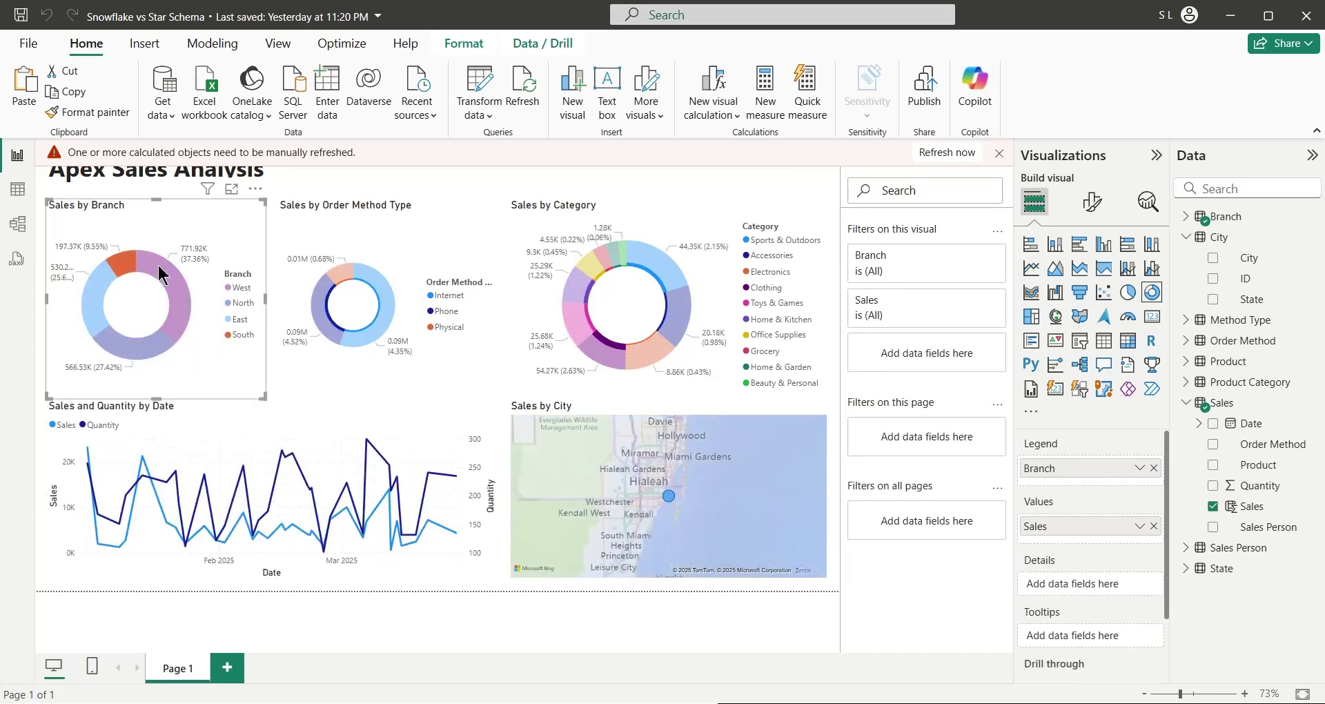
pyautogui.click(167, 283)
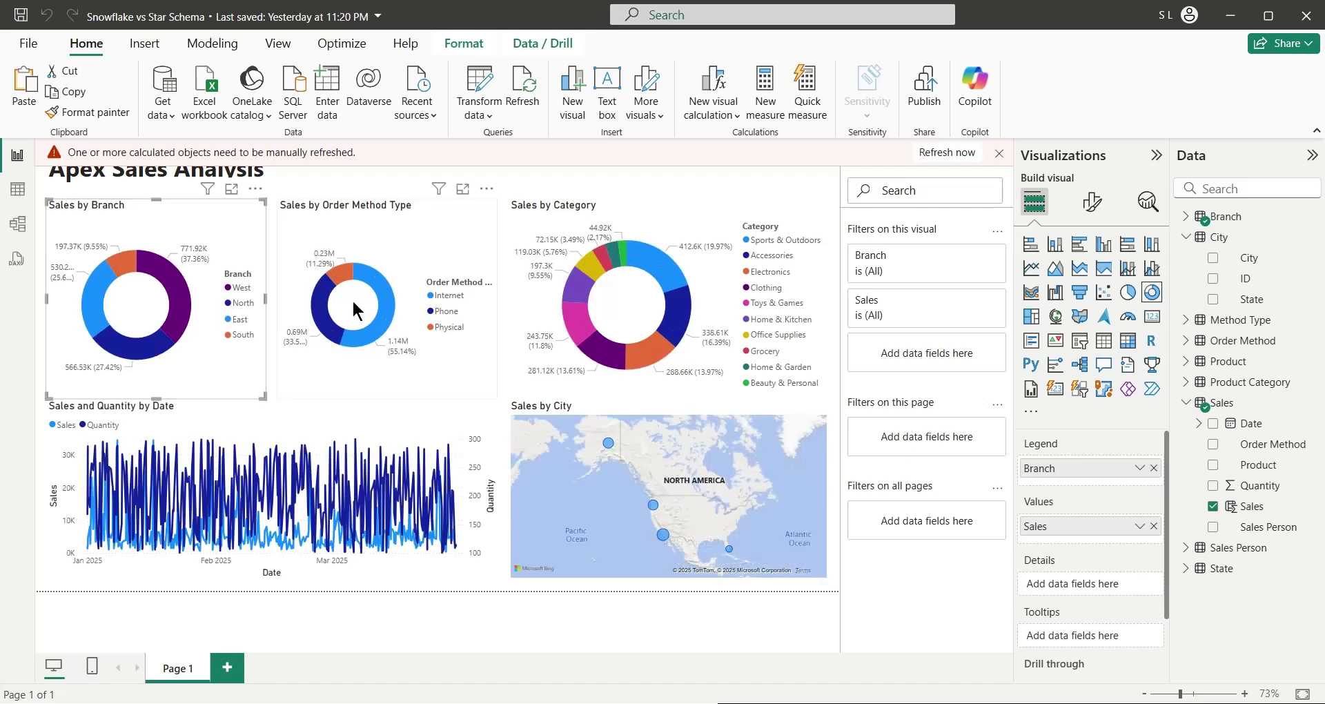
# Refresh the outdated calculated objects and collapse the filter settings to enlarge the report canvas.
pyautogui.click(828, 583)
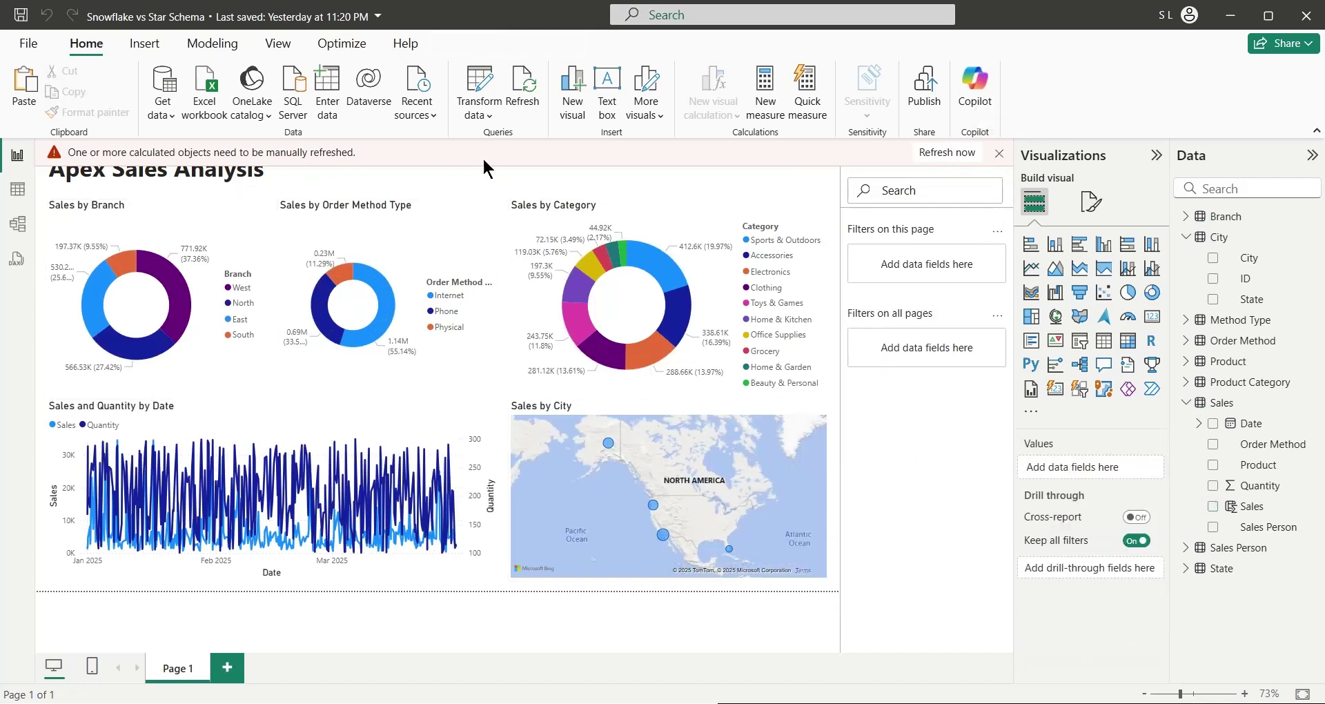
pyautogui.click(958, 159)
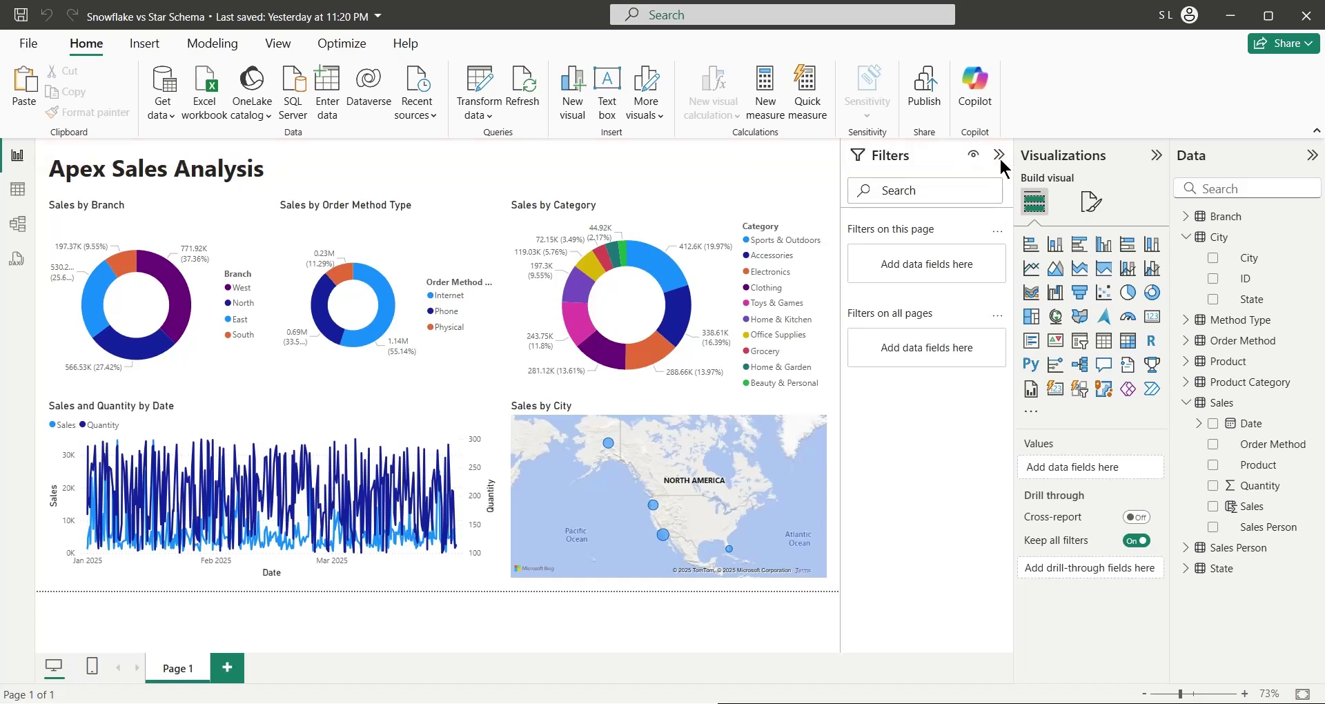
pyautogui.click(1000, 158)
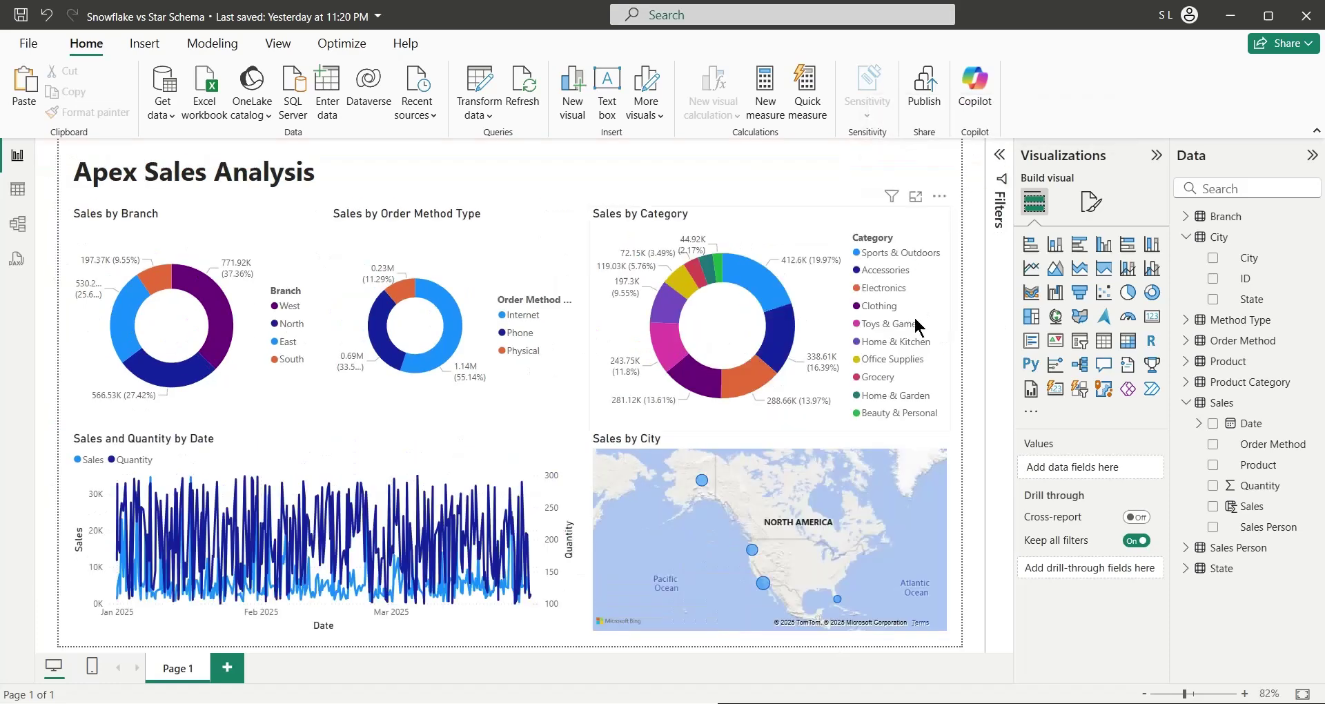
# Turn on a visual border for the Apex Sales Analysis title text box and set its rounded corners to 5 px.
pyautogui.click(360, 188)
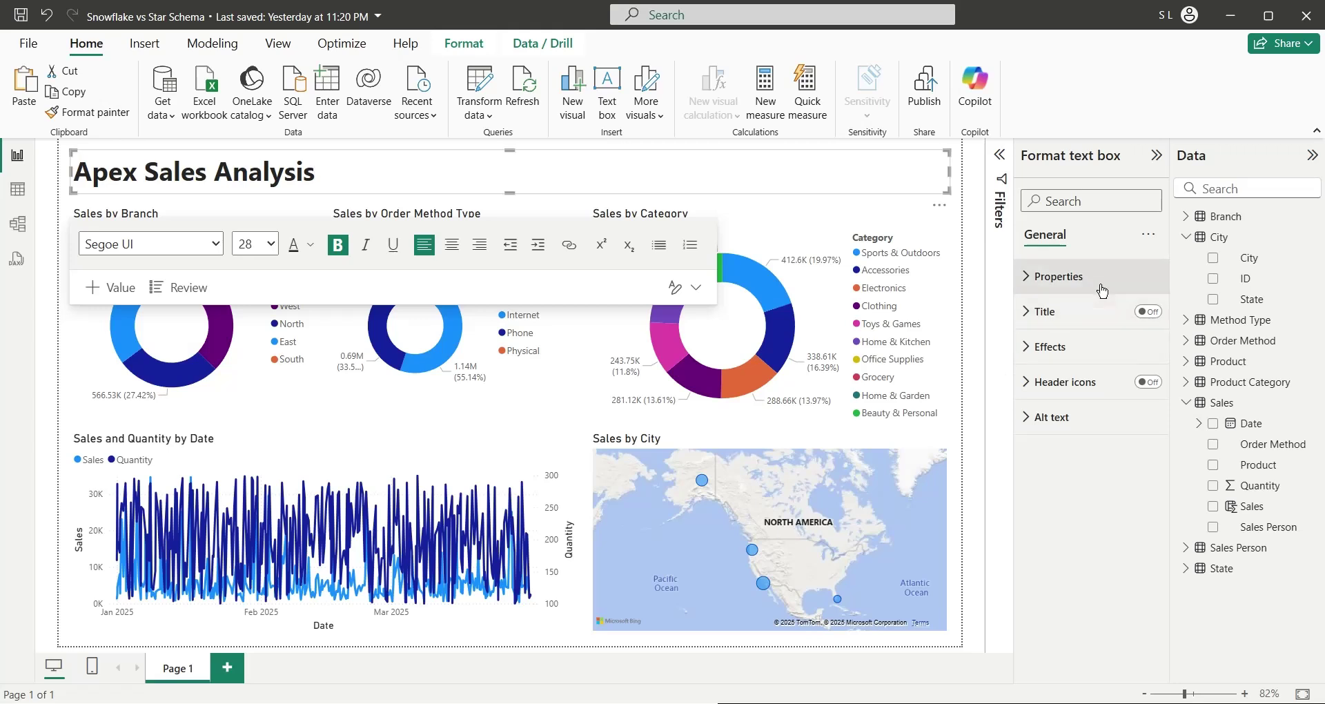
pyautogui.click(1063, 349)
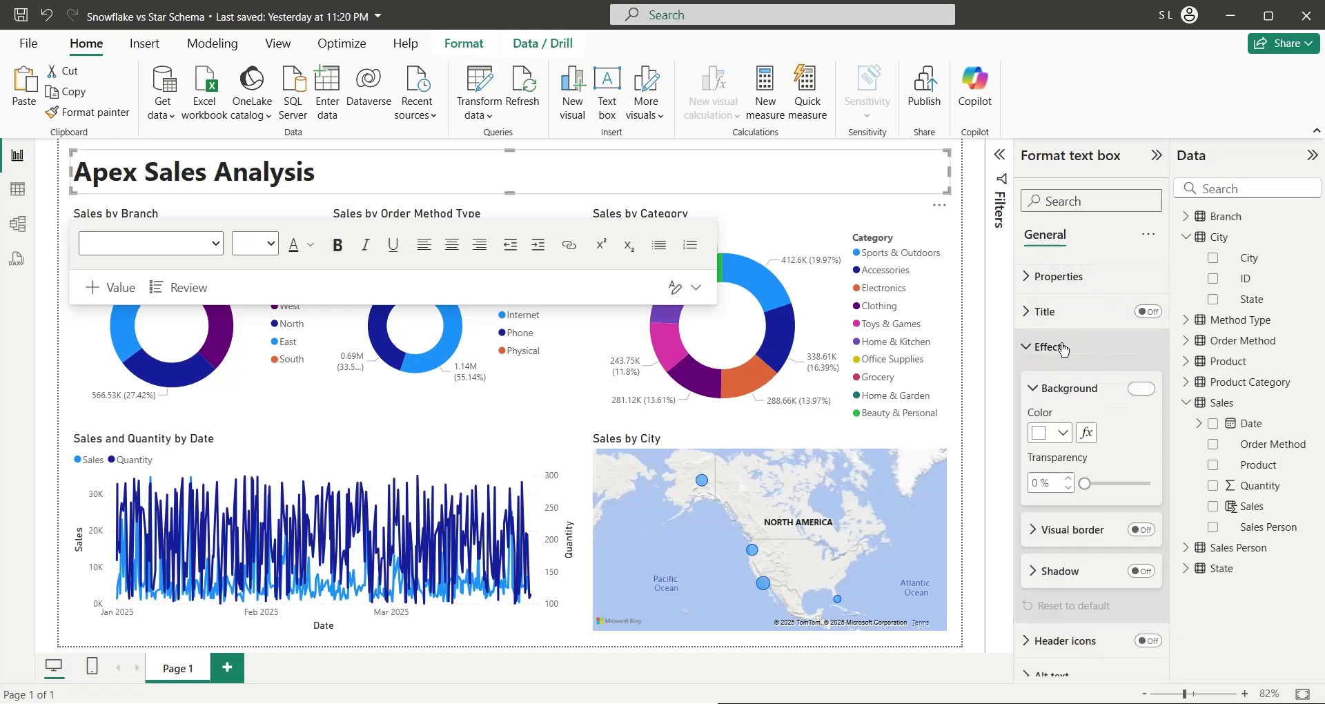
pyautogui.click(1074, 535)
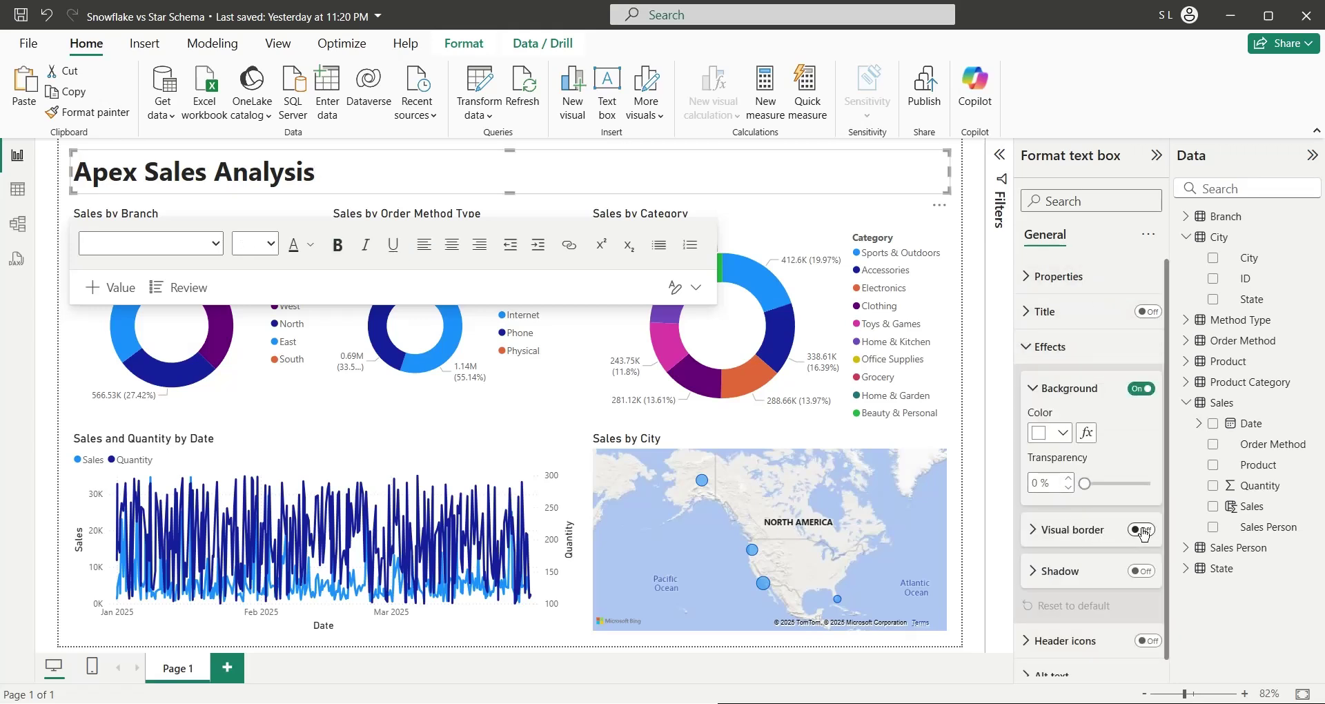
pyautogui.scroll(-2, 1090, 608)
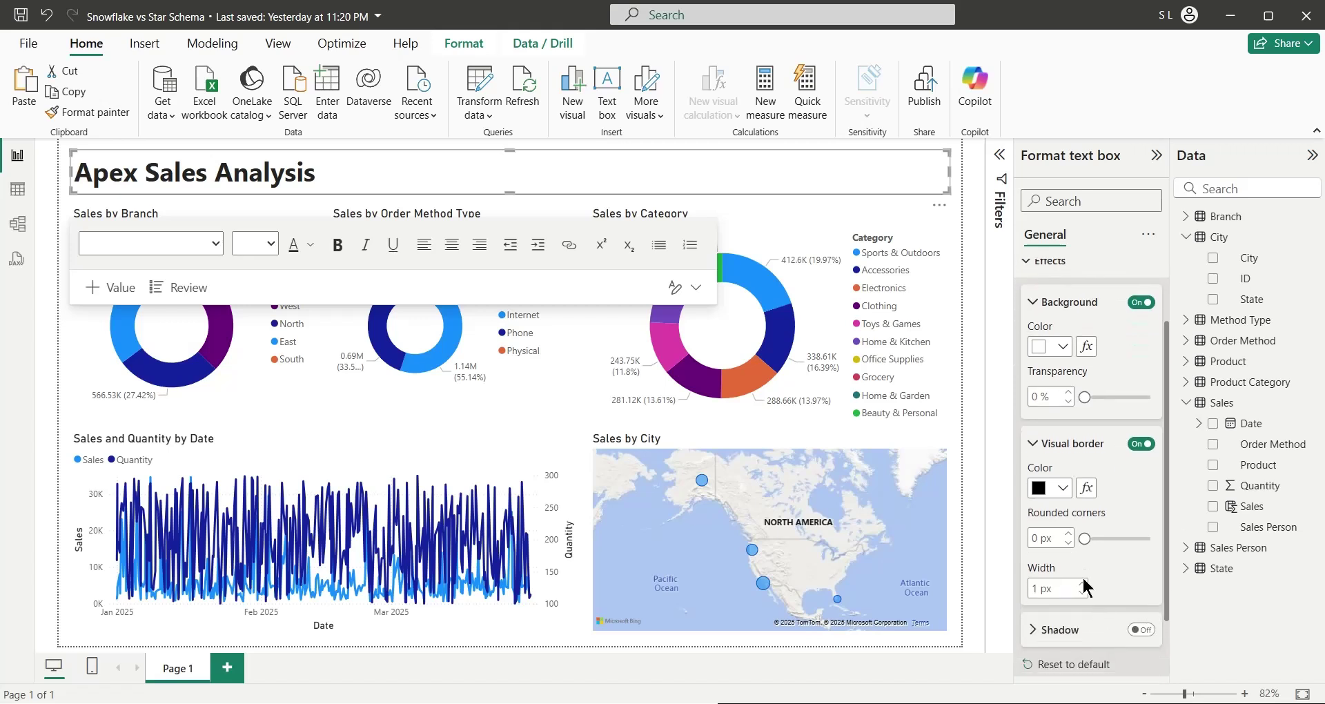
pyautogui.click(1068, 535)
pyautogui.click(1068, 534)
pyautogui.click(1068, 534)
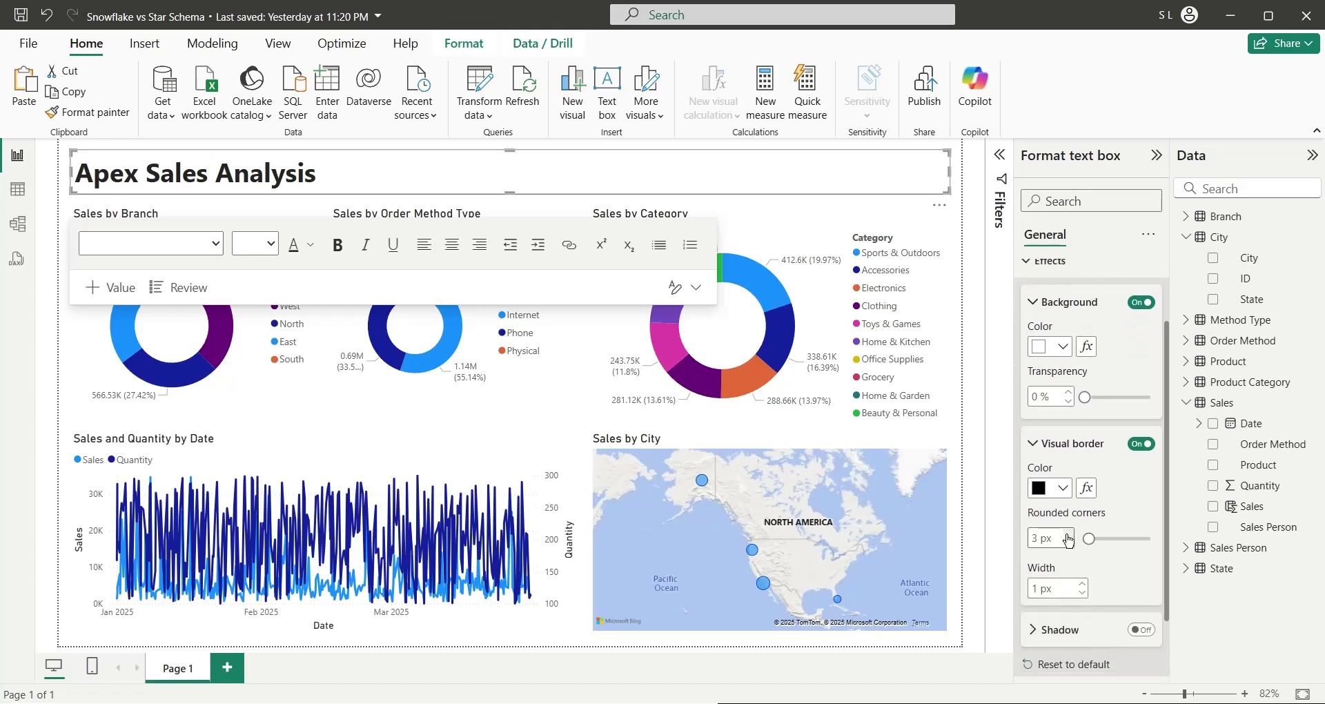
pyautogui.click(1068, 539)
pyautogui.click(1068, 540)
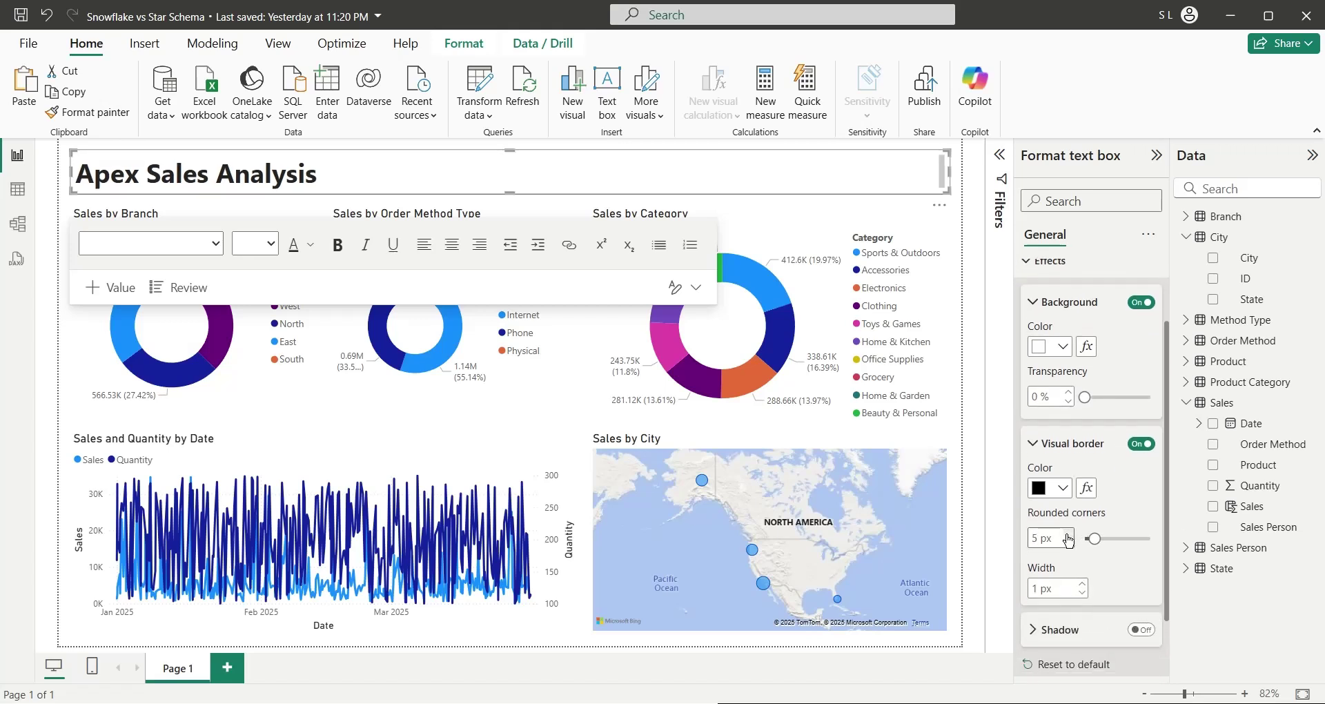
# Turn on a visual border for the Branch, Order Method Type and Category donut charts together and set its rounded corners to 4 px.
pyautogui.click(714, 428)
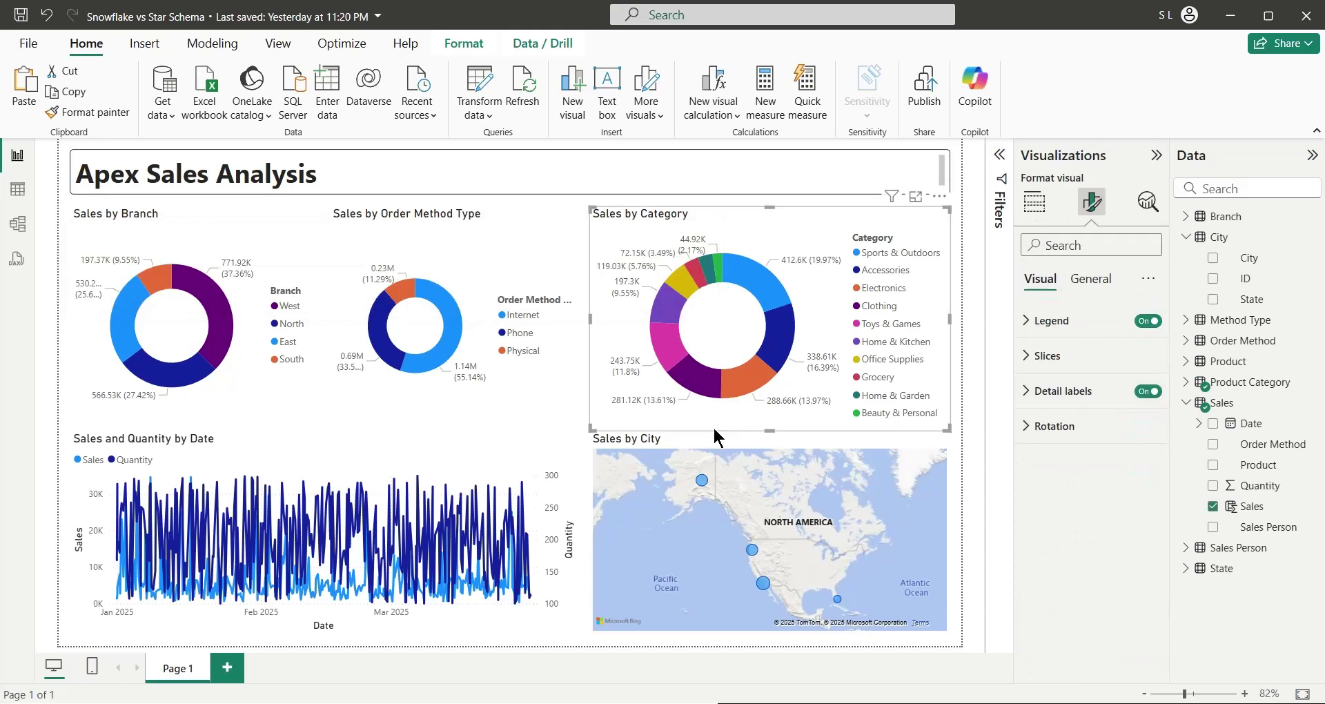
pyautogui.keyDown('ctrl'); pyautogui.click(516, 393); pyautogui.keyUp('ctrl')
pyautogui.keyDown('ctrl'); pyautogui.click(250, 388); pyautogui.keyUp('ctrl')
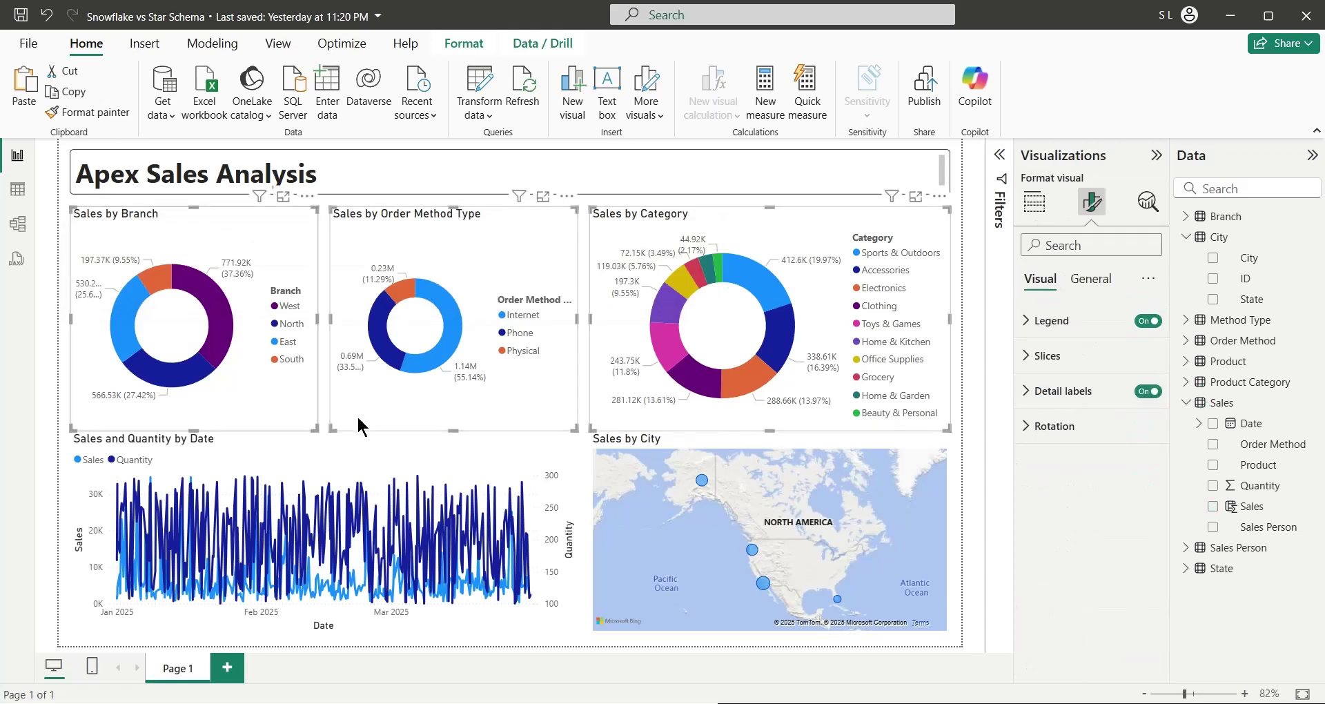
pyautogui.click(1084, 284)
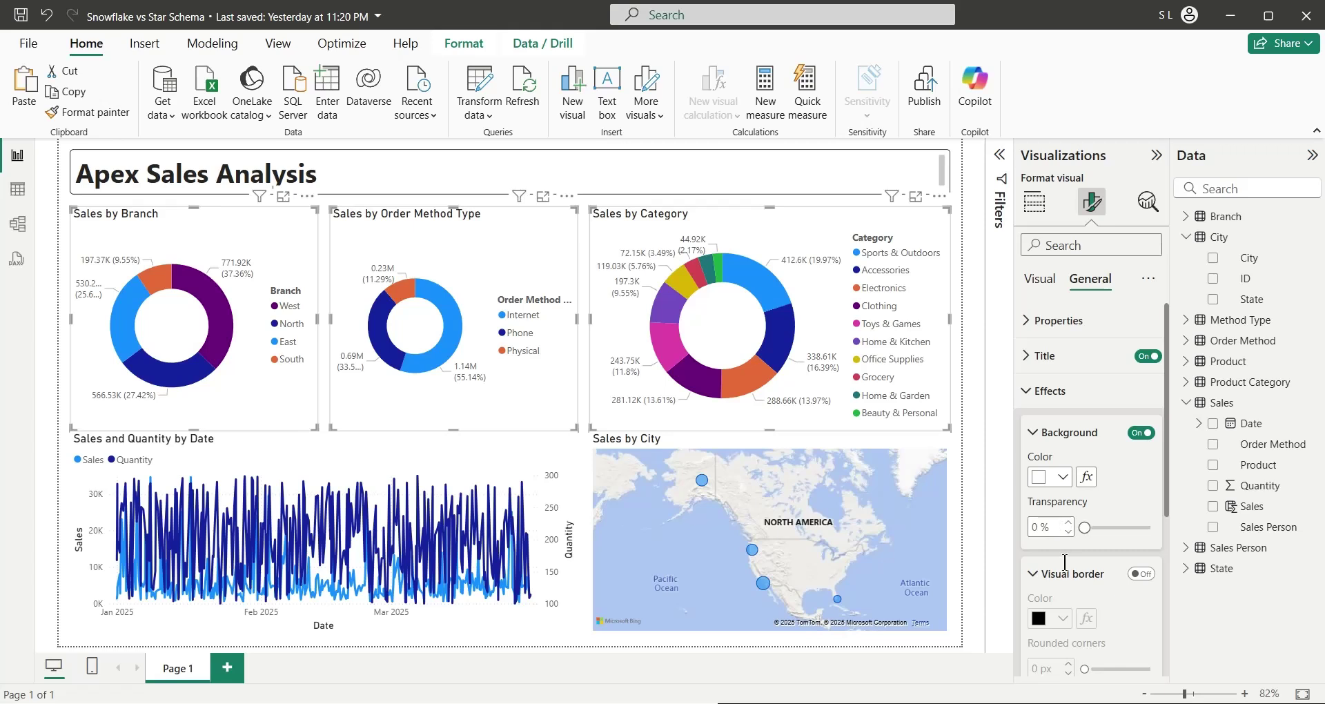
pyautogui.scroll(-2, 1056, 449)
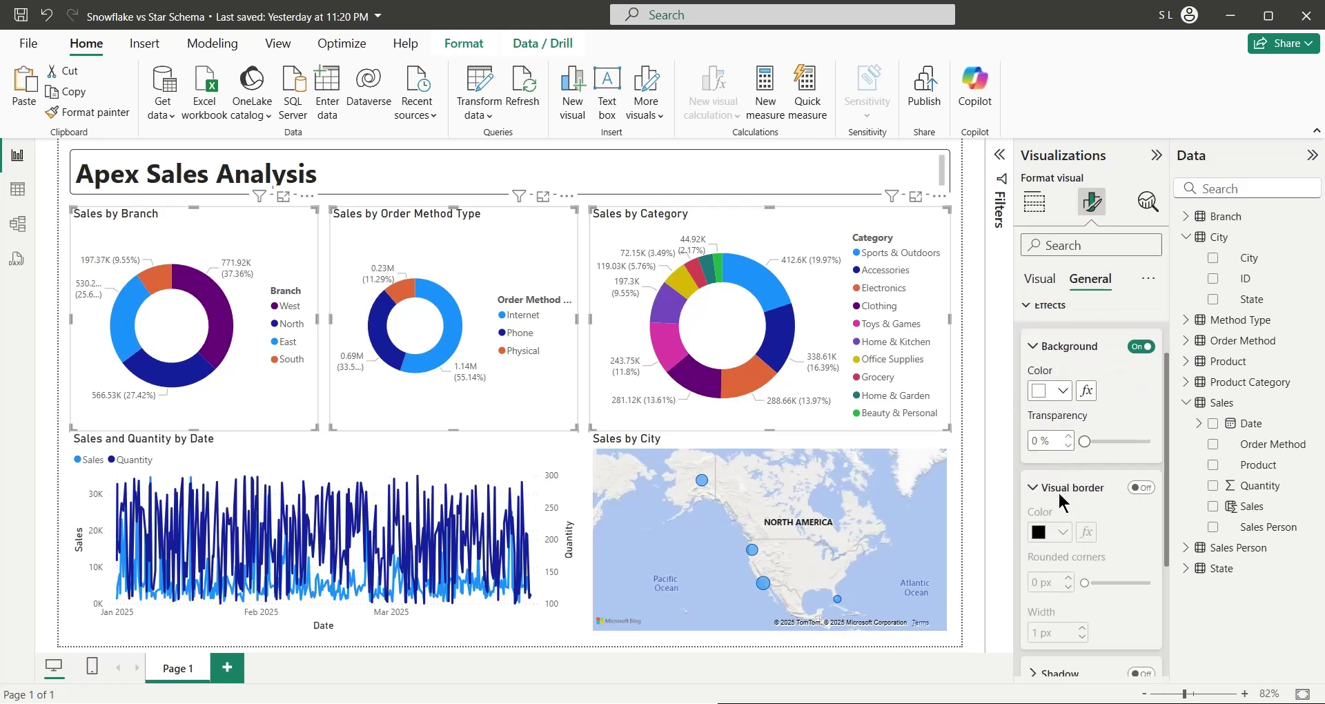
pyautogui.scroll(-2, 1058, 491)
pyautogui.click(1140, 402)
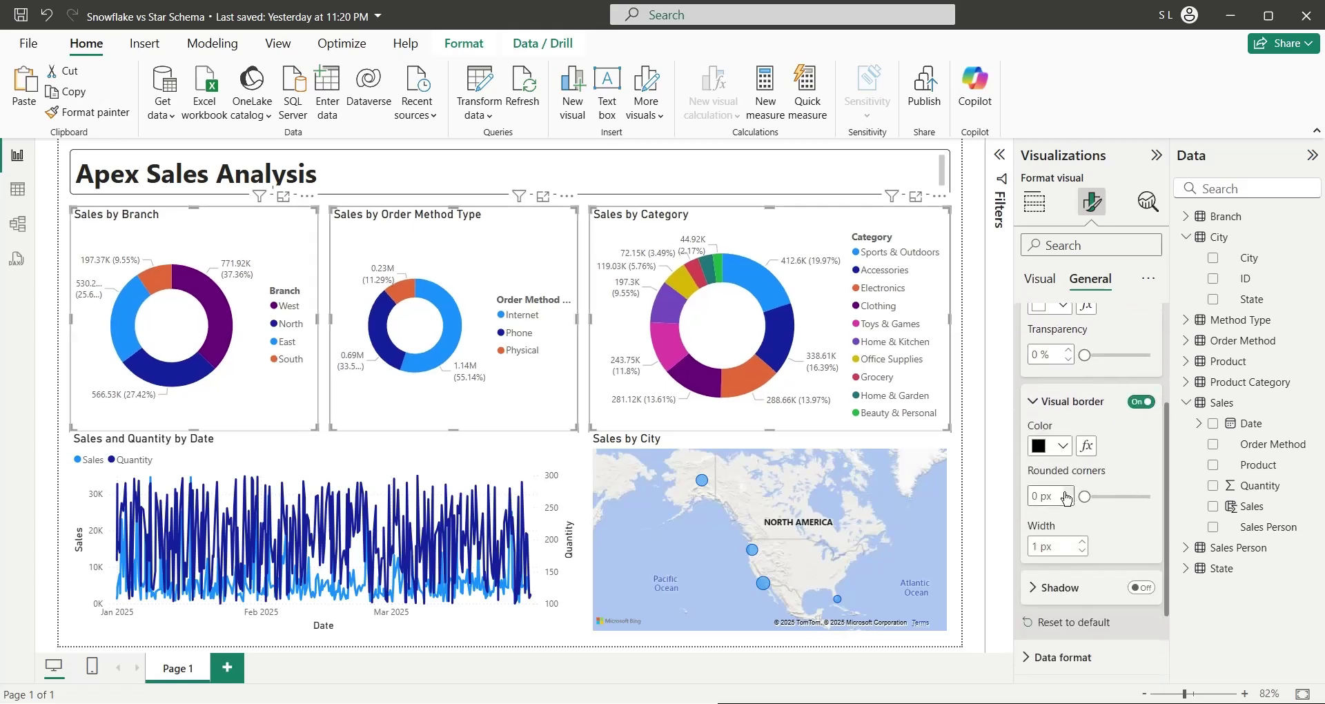
pyautogui.click(1068, 494)
pyautogui.click(1067, 494)
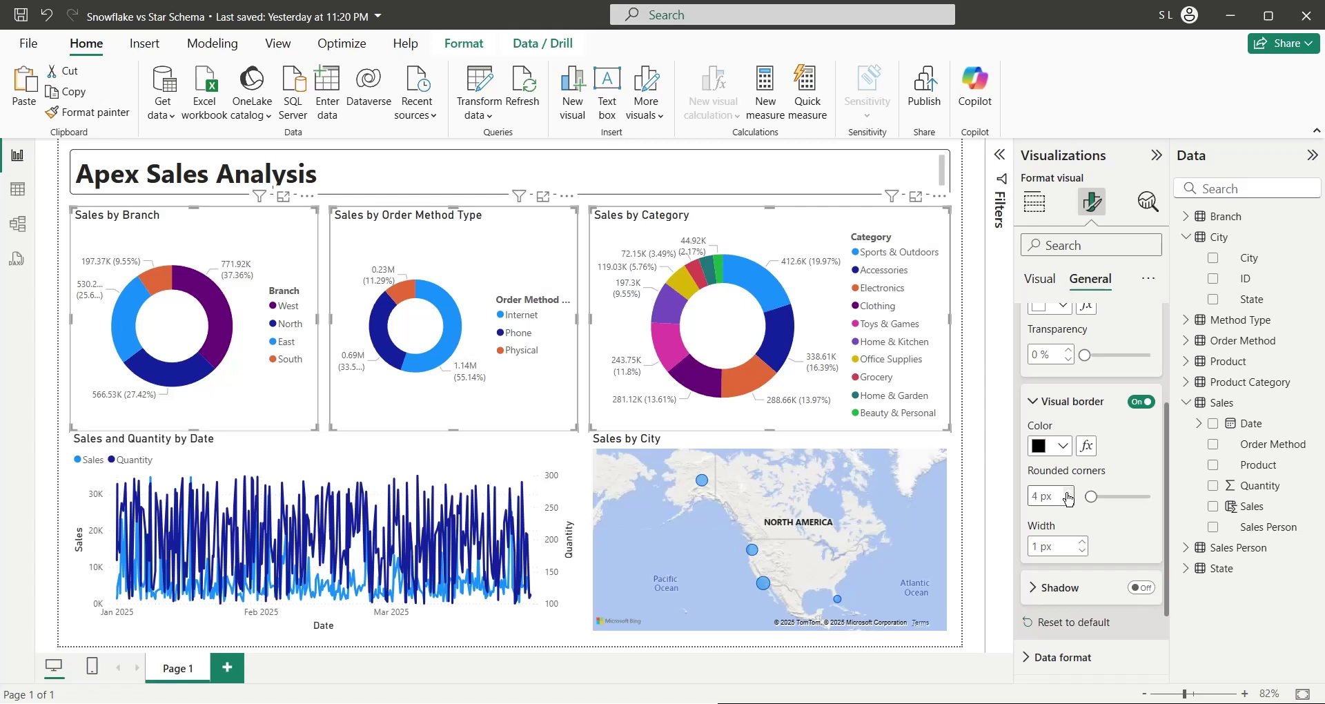
pyautogui.click(1066, 493)
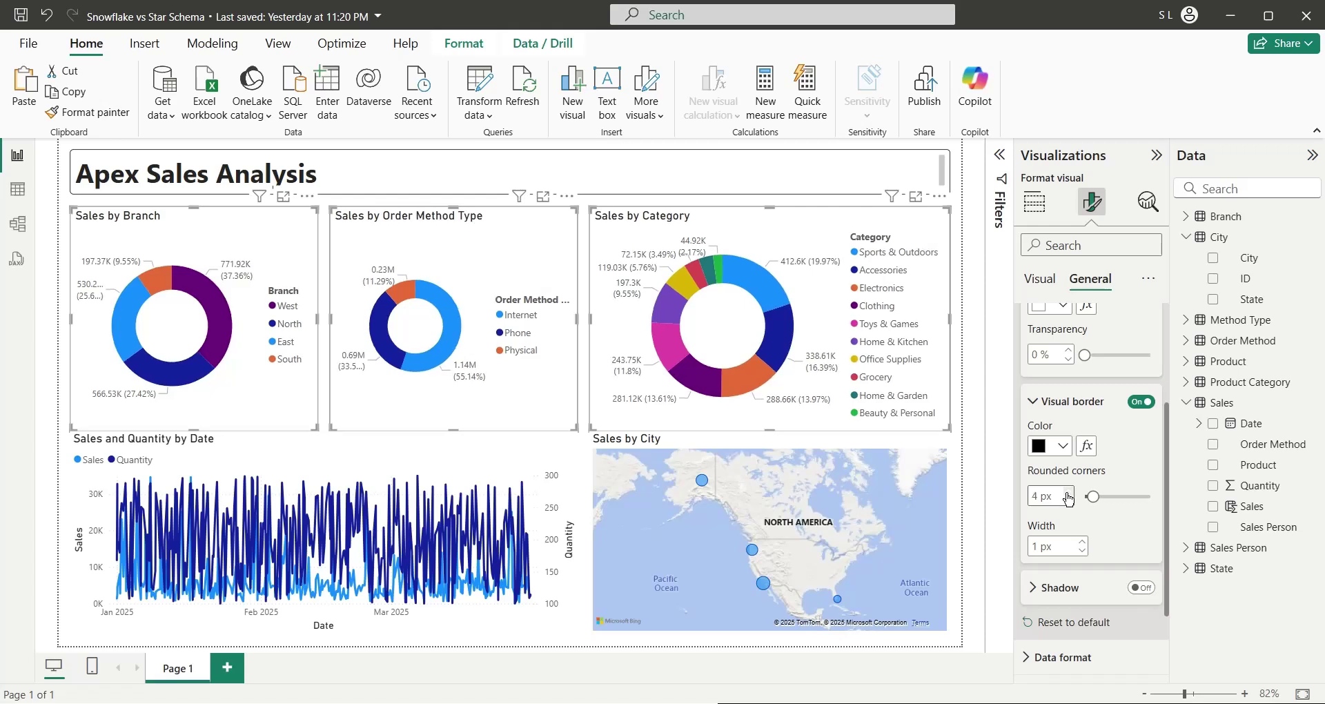
# Lower the upper edges of the Sales by City map and the Sales and Quantity by Date chart to leave a gap beneath the donut charts.
pyautogui.click(958, 445)
pyautogui.rightClick(619, 417)
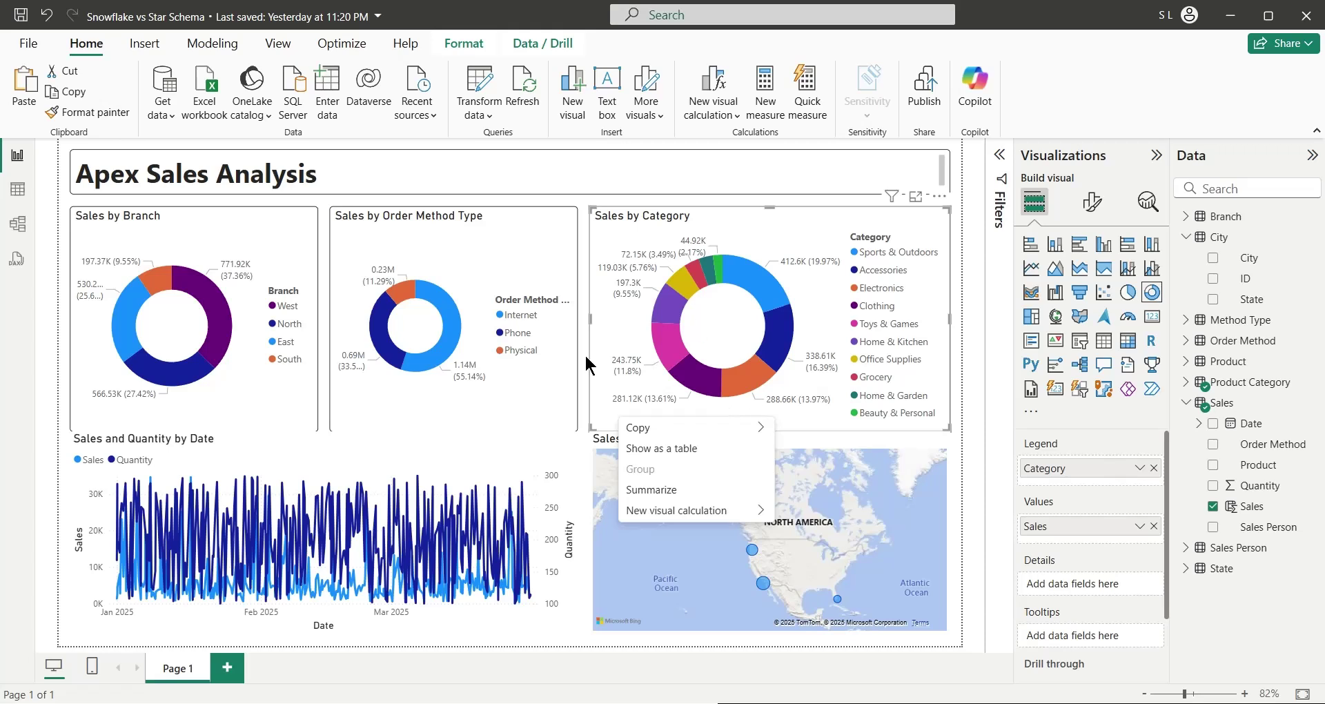
pyautogui.click(553, 381)
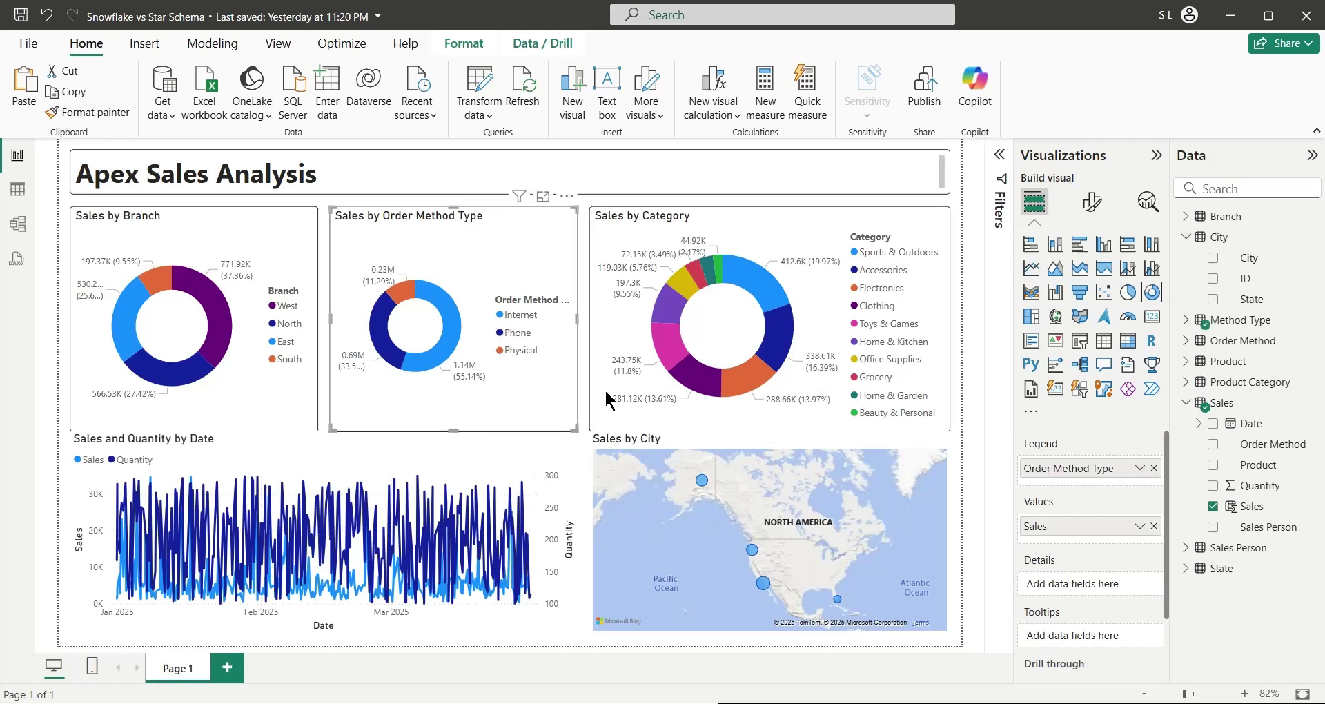
pyautogui.click(626, 437)
pyautogui.moveTo(768, 430); pyautogui.dragTo(763, 440)
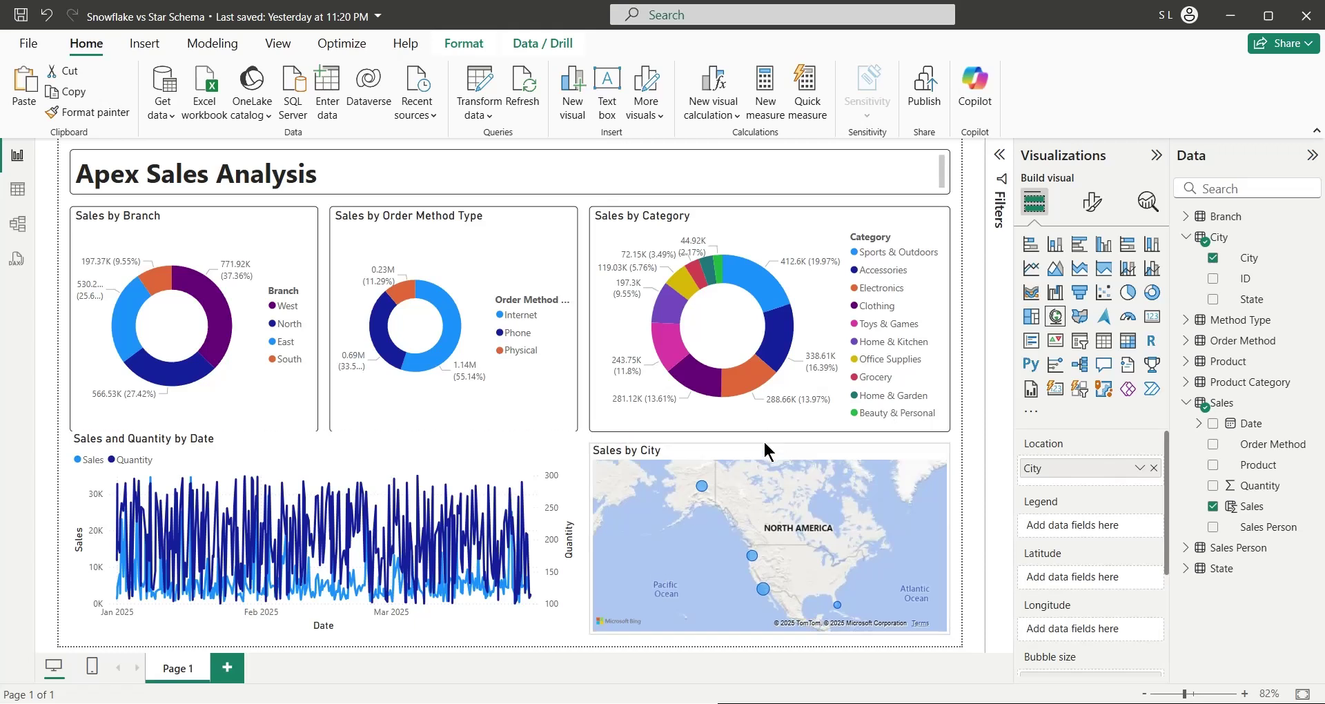
pyautogui.click(364, 442)
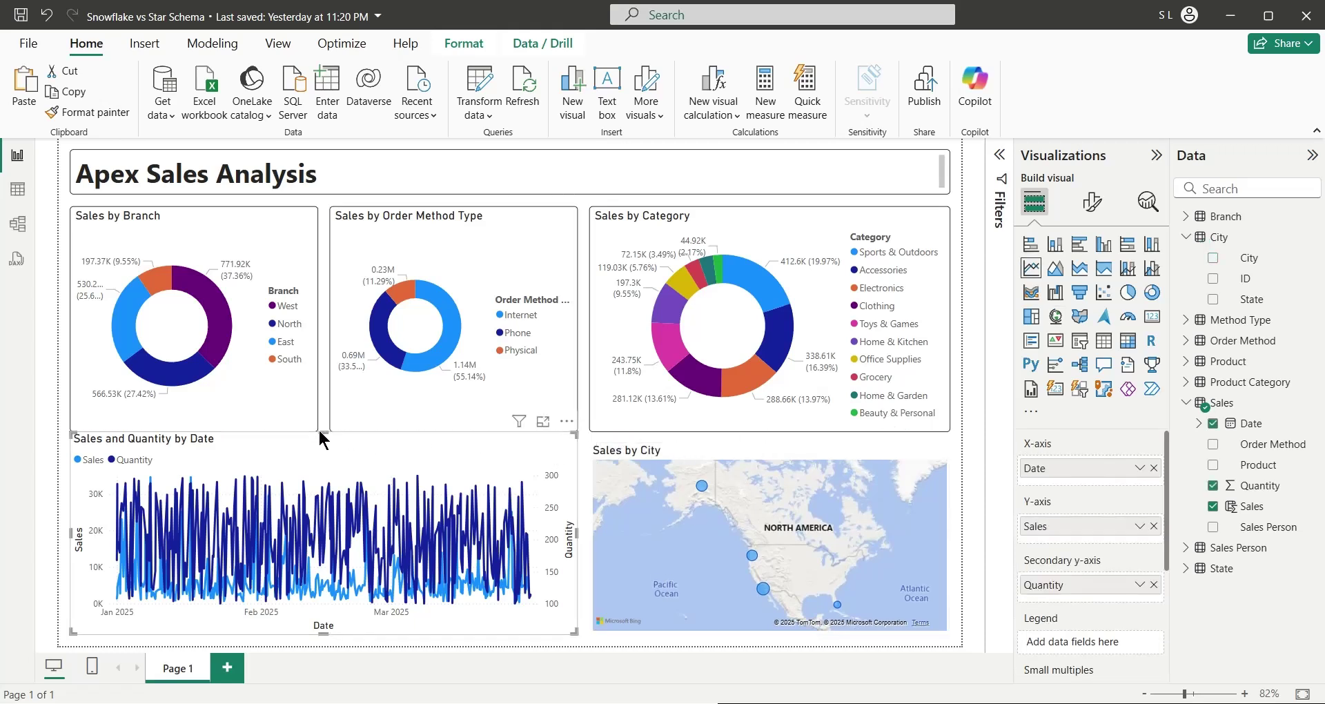
pyautogui.moveTo(321, 434); pyautogui.dragTo(330, 445)
pyautogui.click(305, 408)
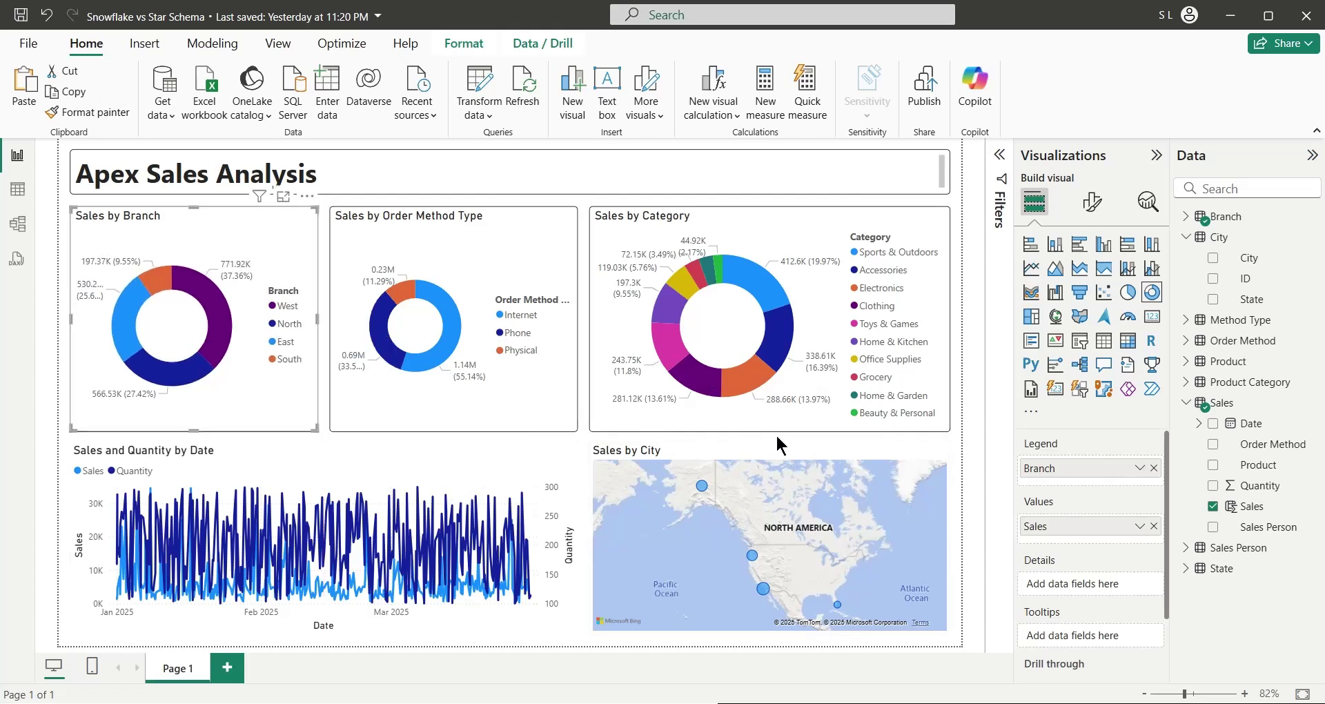
pyautogui.click(681, 449)
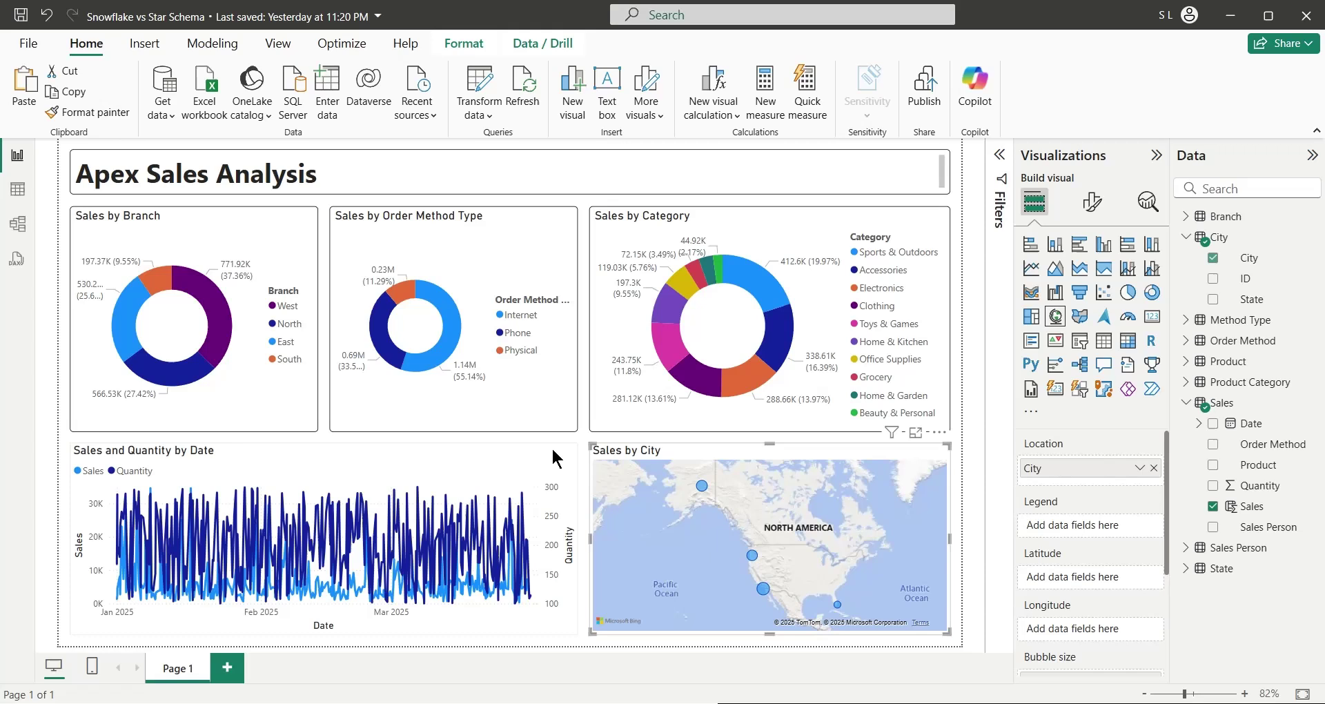
pyautogui.keyDown('ctrl'); pyautogui.click(508, 449); pyautogui.keyUp('ctrl')
pyautogui.click(1093, 203)
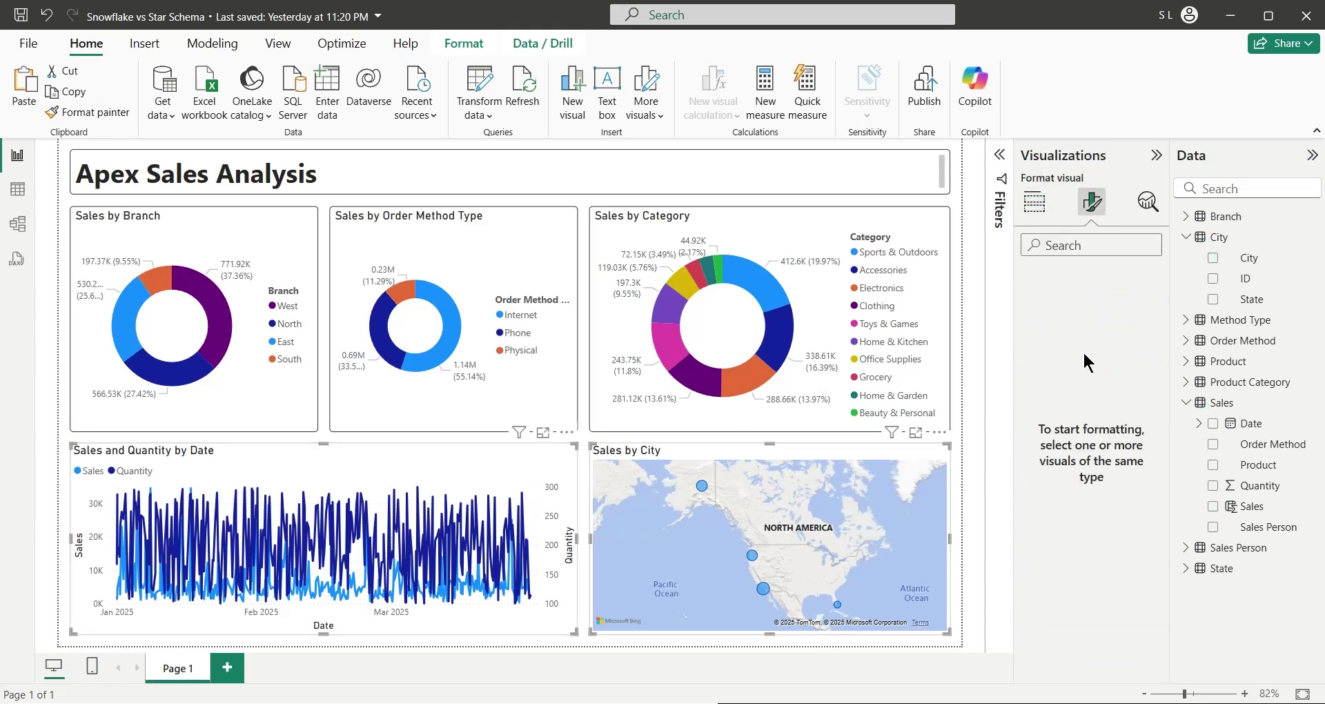
pyautogui.click(969, 449)
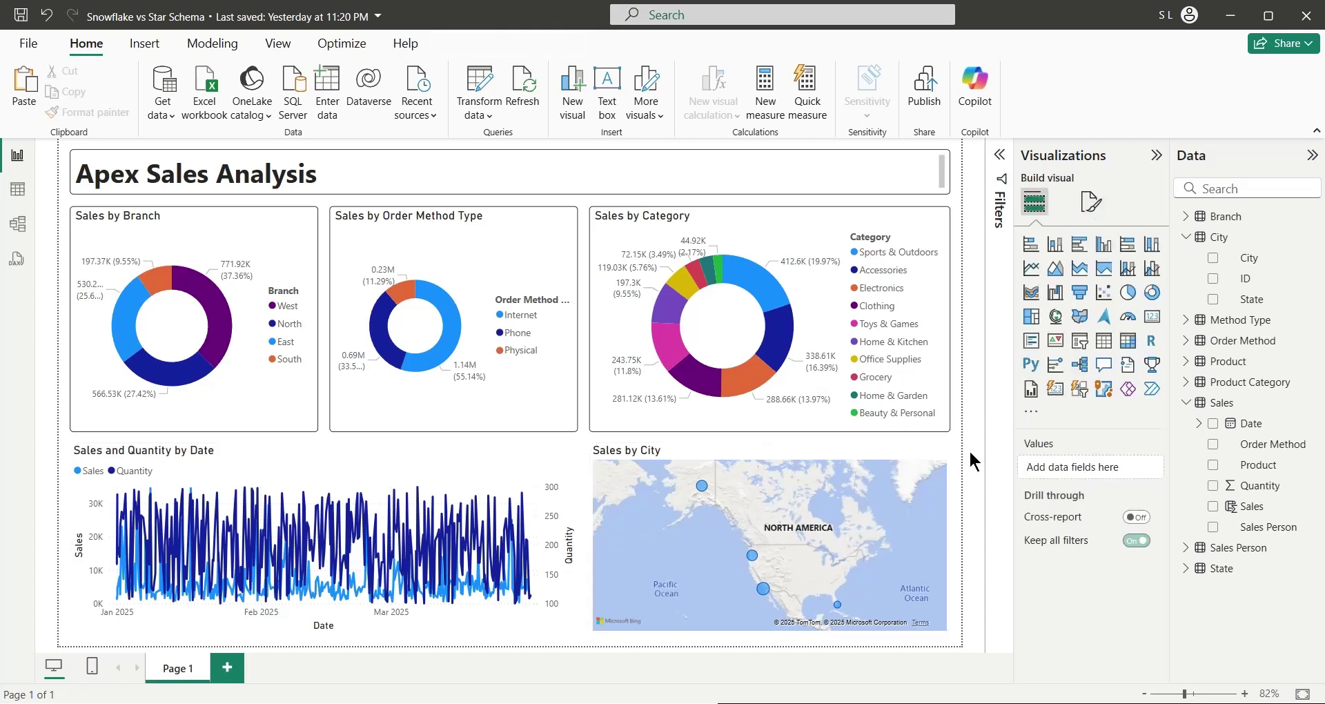
# Turn on a visual border for the Sales by City map and set its rounded corners to 4 px.
pyautogui.click(811, 445)
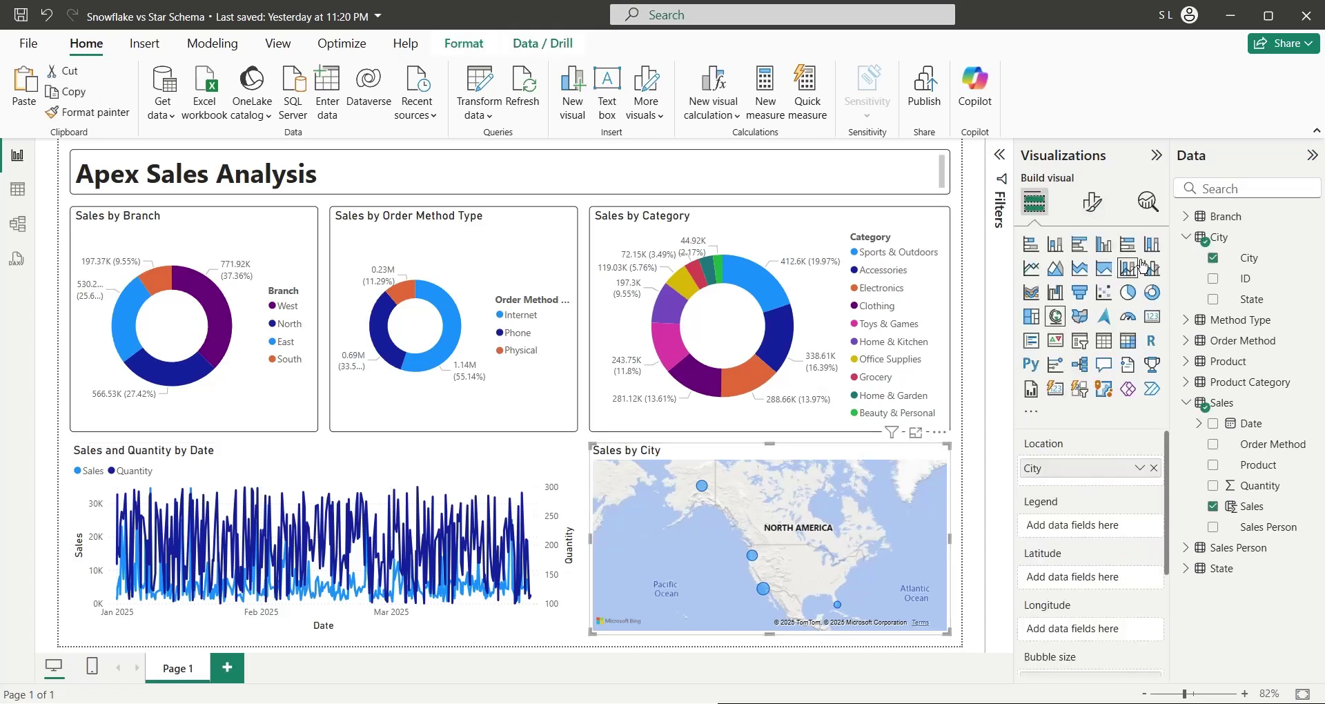
pyautogui.click(1092, 202)
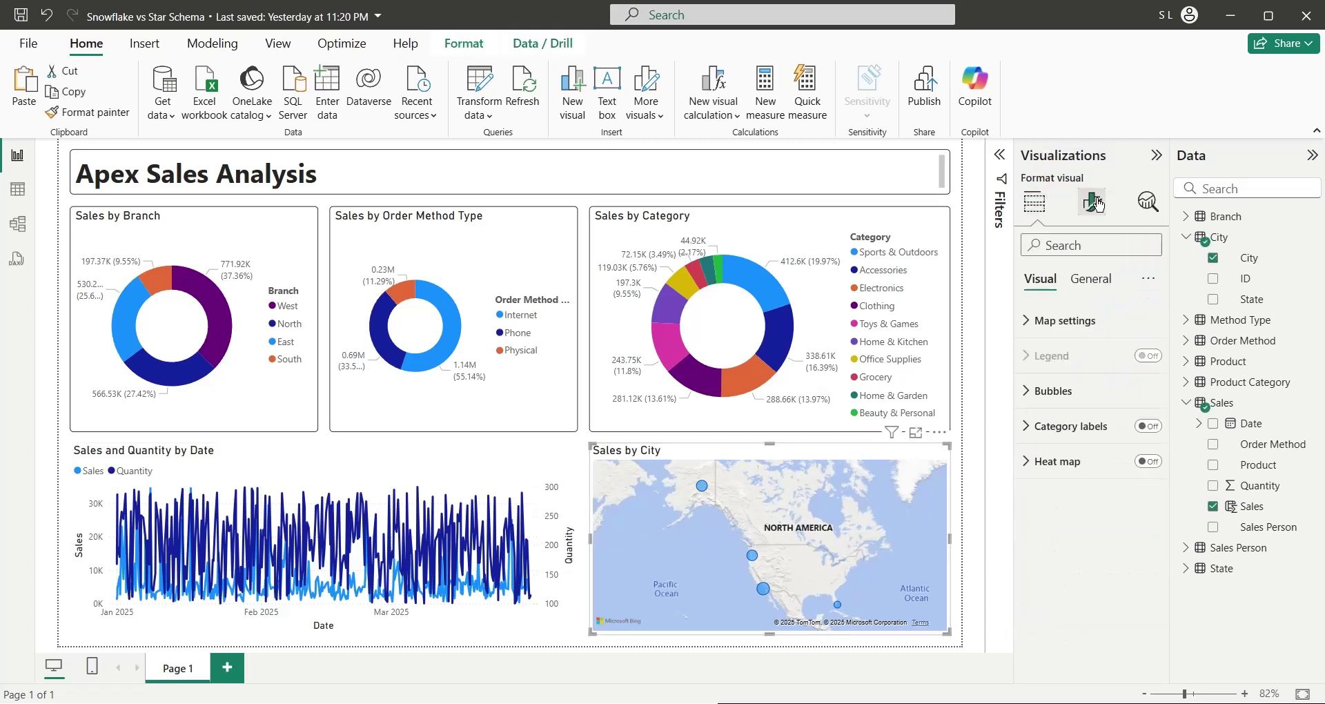
pyautogui.click(1090, 279)
pyautogui.click(1050, 390)
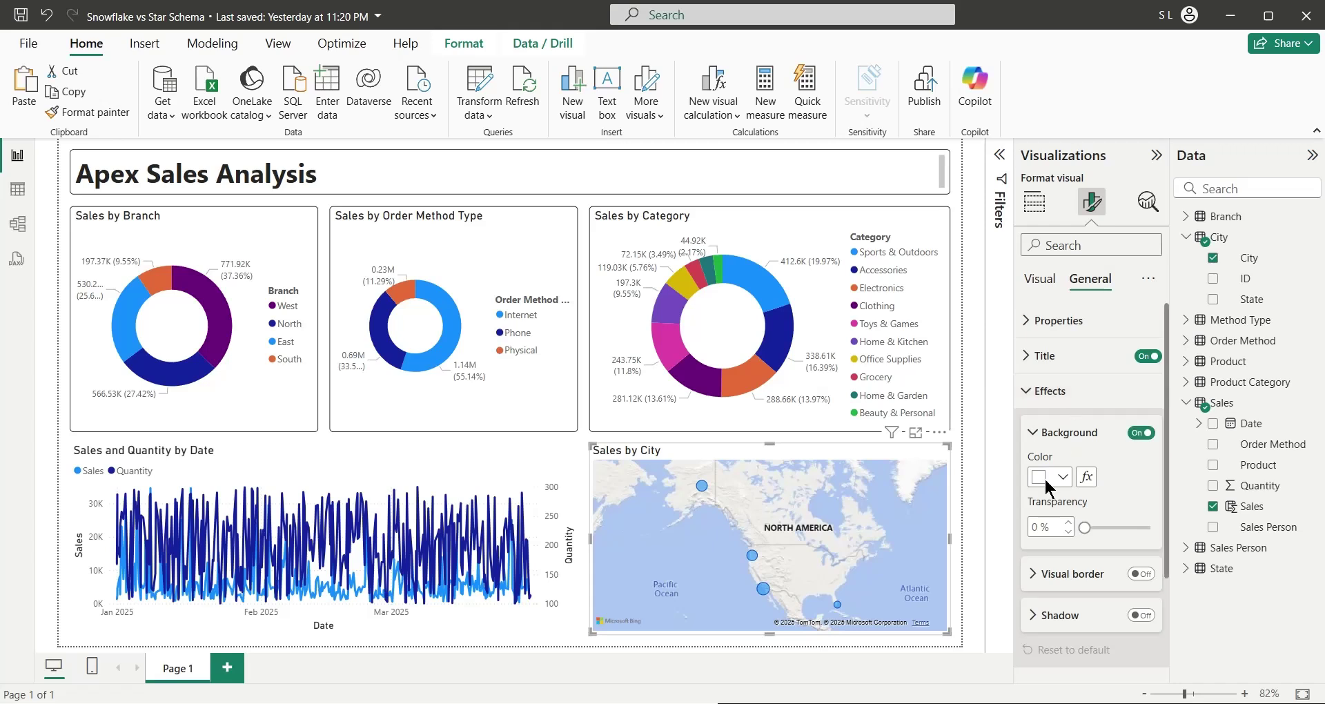
pyautogui.click(1141, 574)
pyautogui.click(1073, 574)
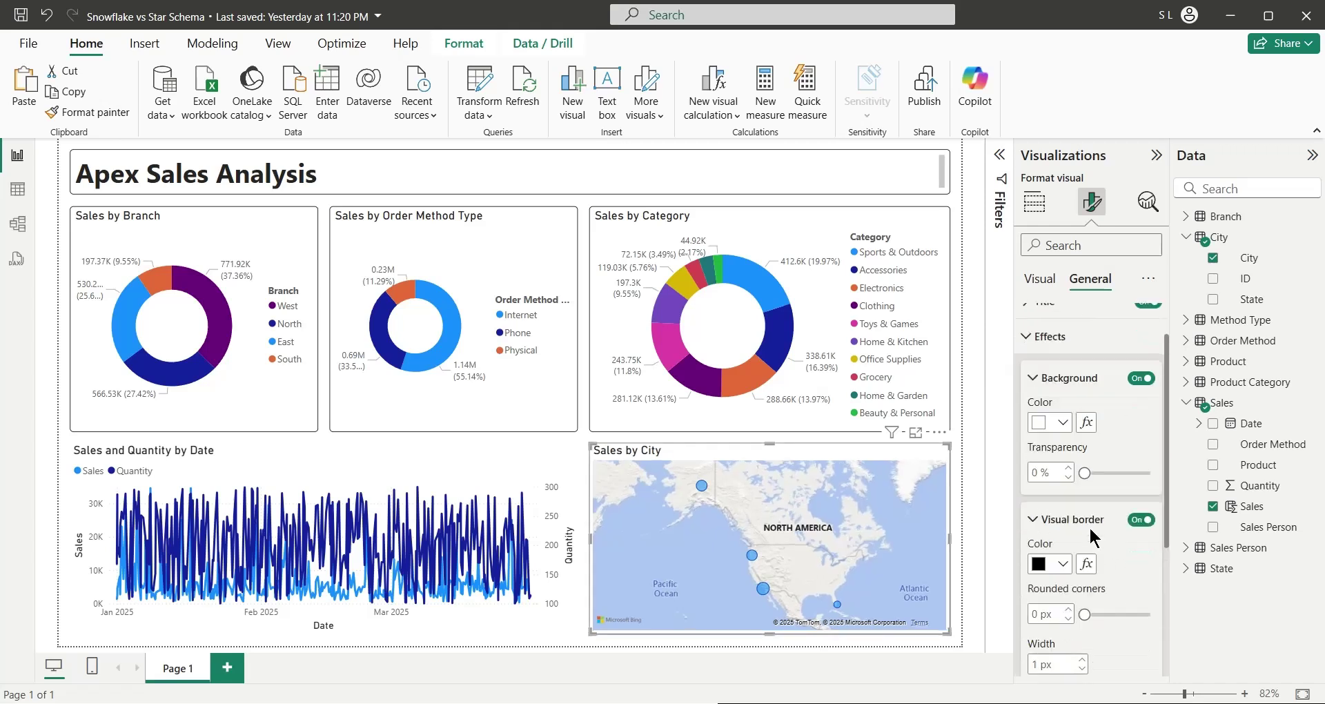
pyautogui.scroll(-2, 1091, 531)
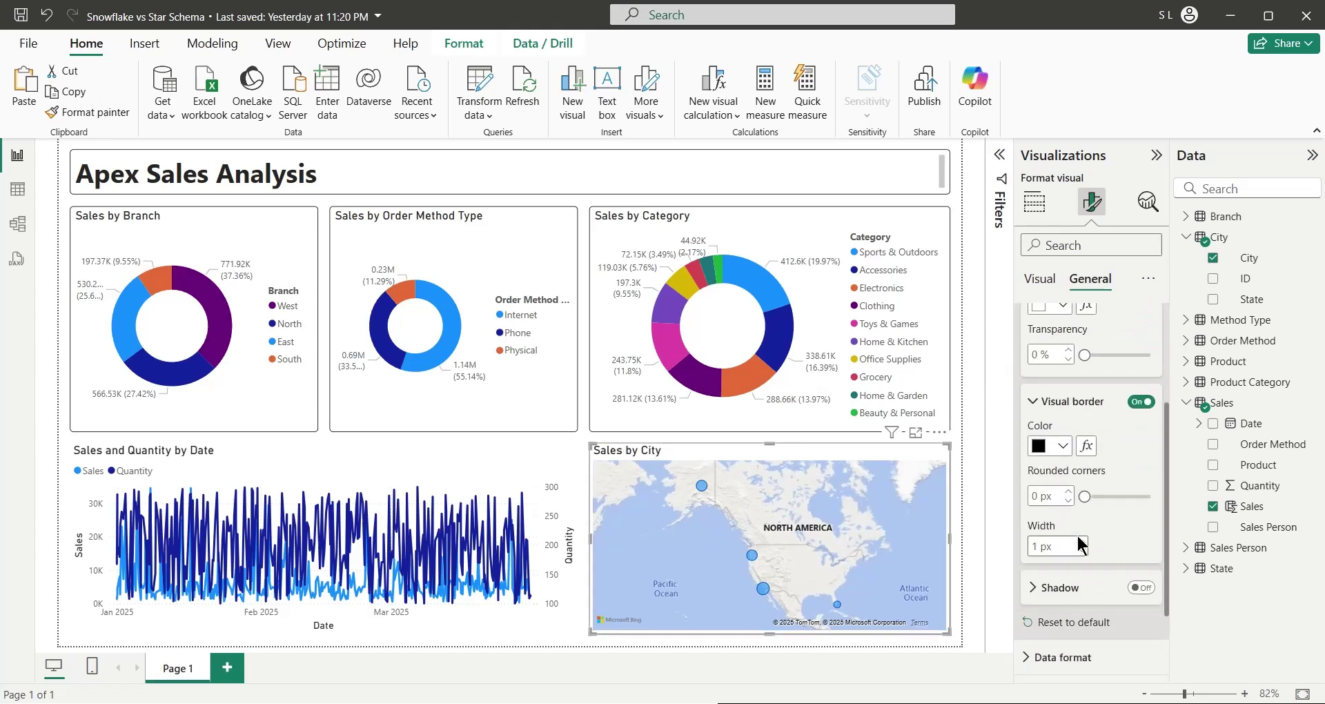
pyautogui.click(1068, 491)
pyautogui.click(1069, 491)
pyautogui.click(1068, 490)
pyautogui.click(1068, 491)
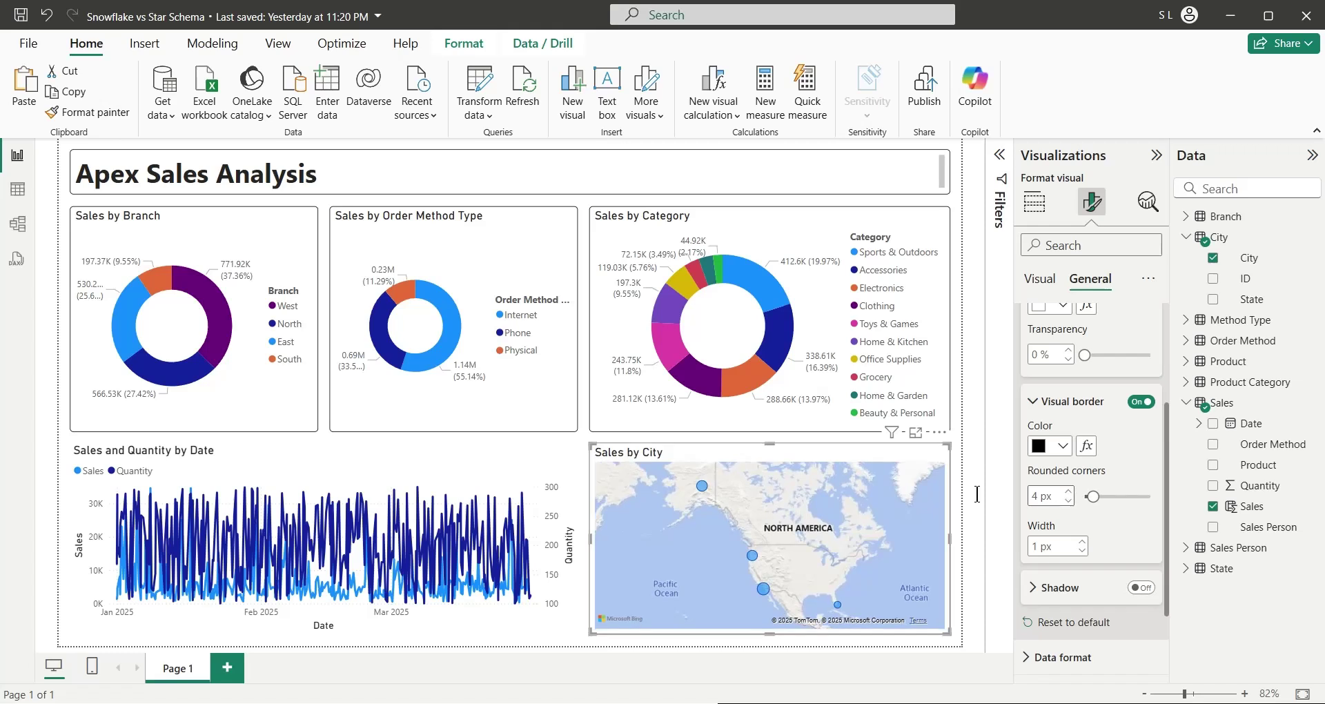
# Turn on a visual border for the Sales and Quantity by Date line chart, set its rounded corners to 3 px, and deselect it.
pyautogui.click(539, 456)
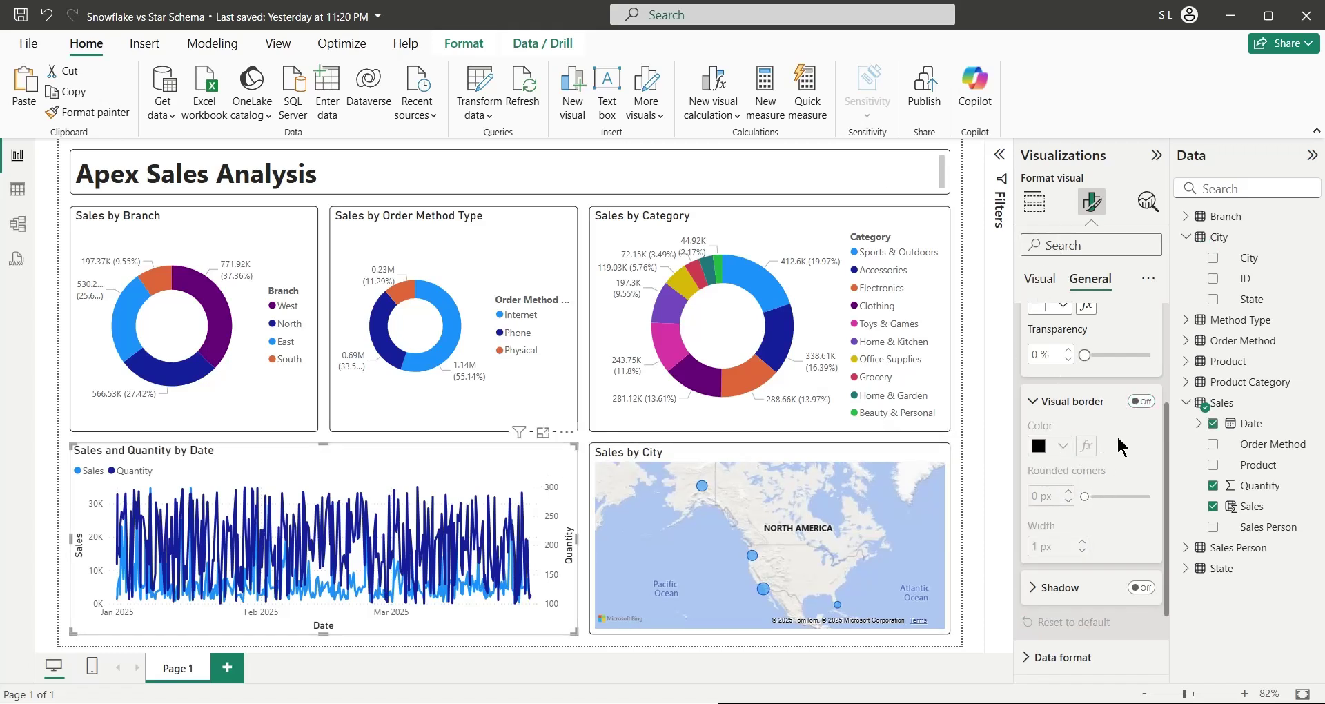
pyautogui.click(1148, 403)
pyautogui.click(1068, 491)
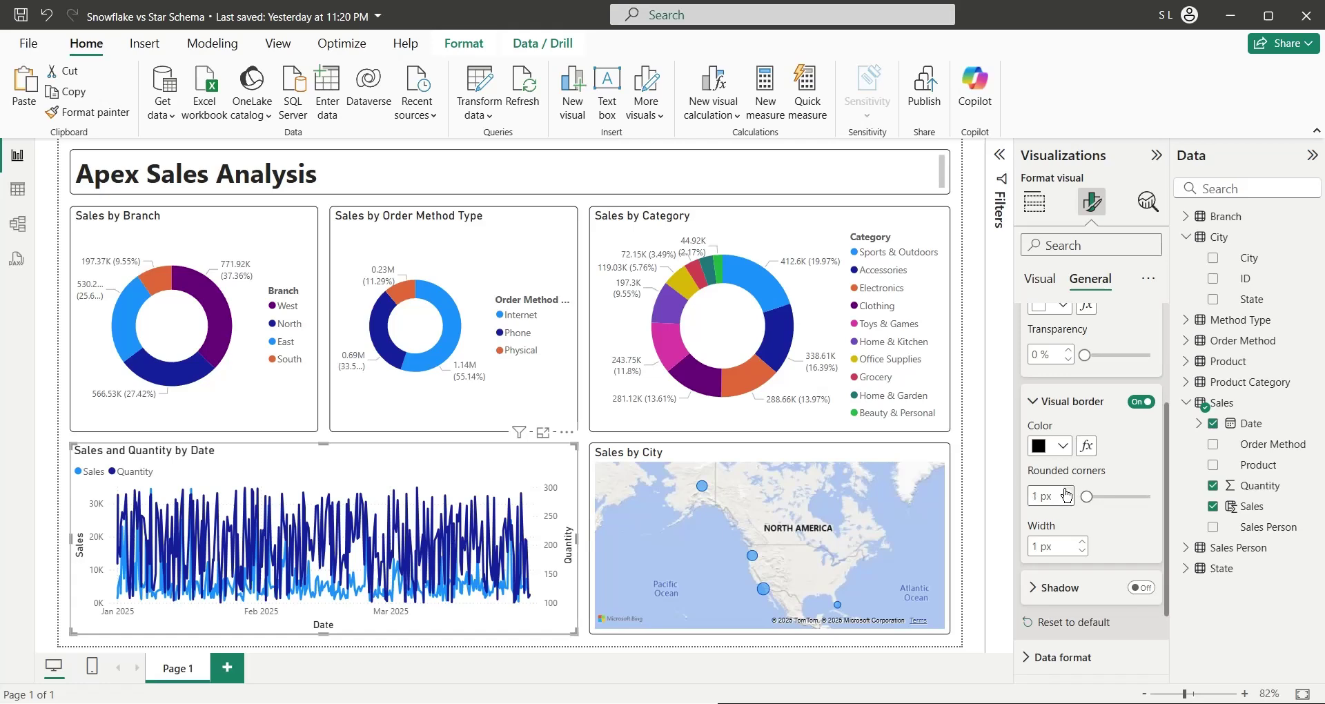
pyautogui.click(1067, 491)
pyautogui.click(1067, 492)
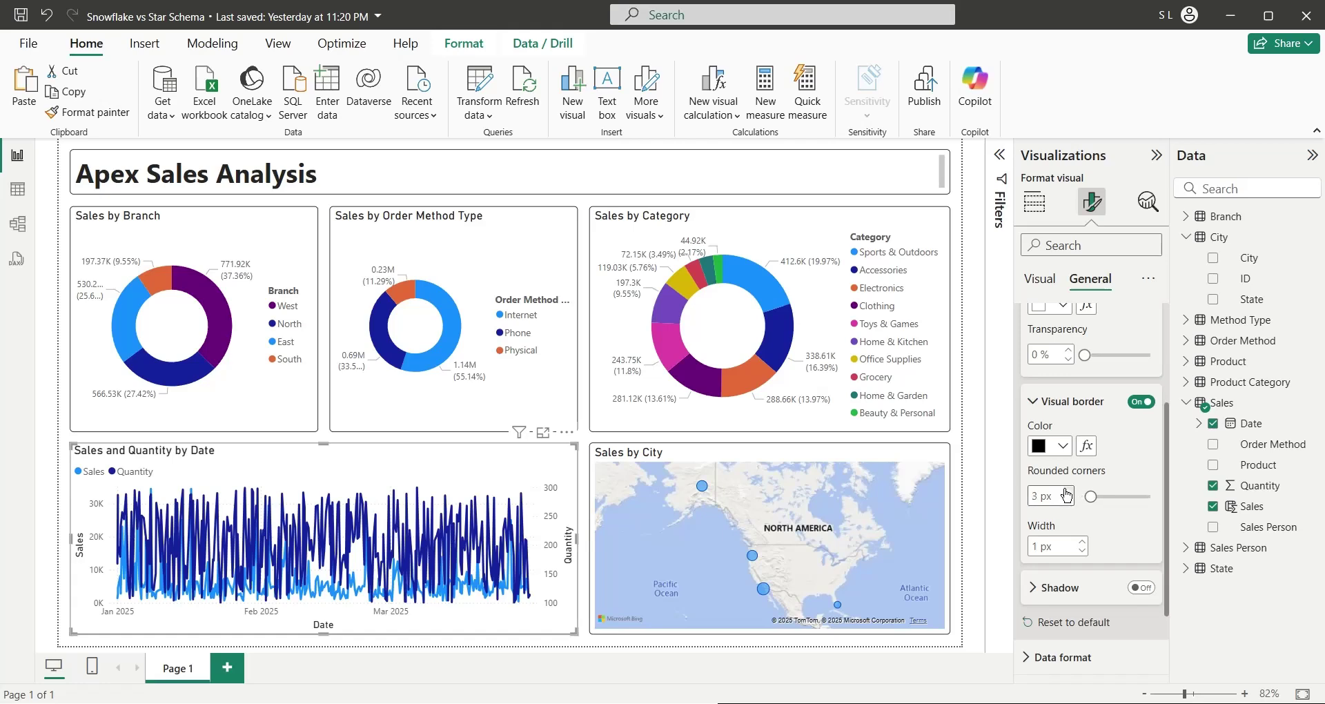
pyautogui.click(971, 477)
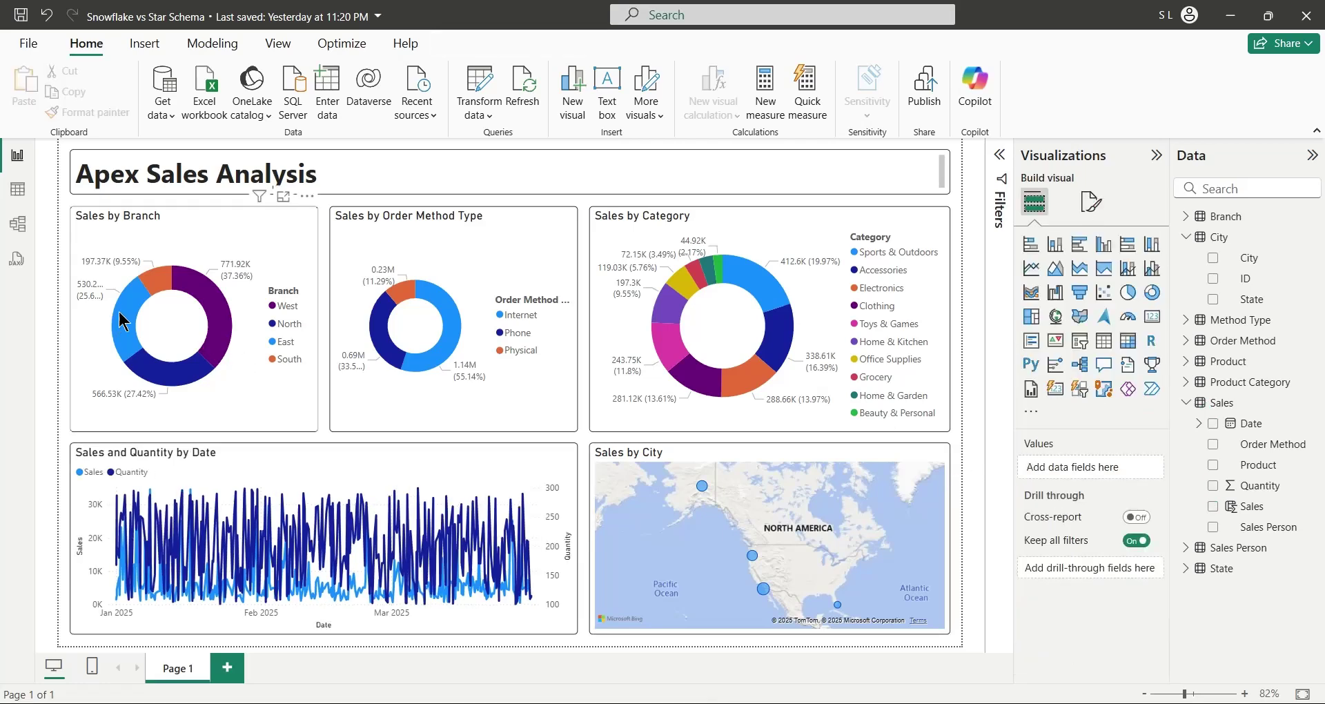
# Cross-filter the report by the West and North segments of the Sales by Branch chart.
pyautogui.click(181, 276)
pyautogui.click(201, 377)
pyautogui.click(171, 378)
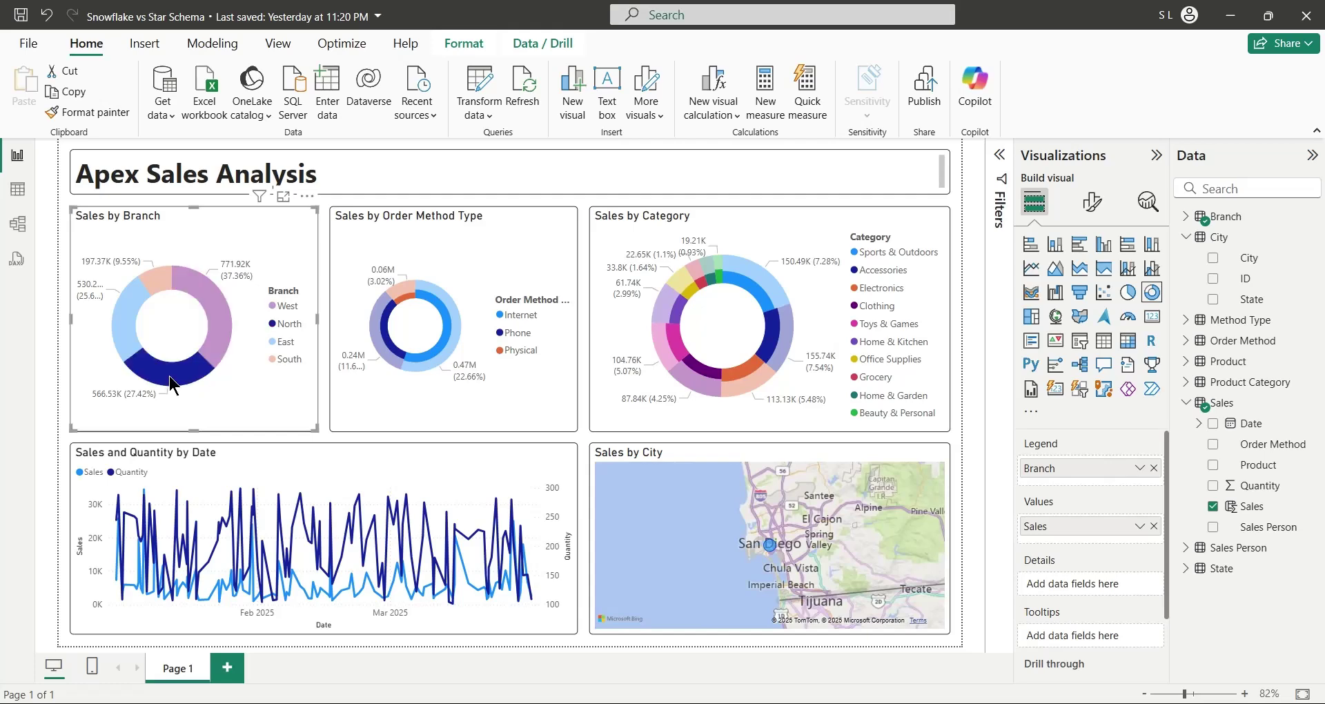
# Cross-filter the report by the Phone, Physical and Internet segments of the Sales by Order Method Type chart, and clear the selection.
pyautogui.click(378, 312)
pyautogui.click(396, 292)
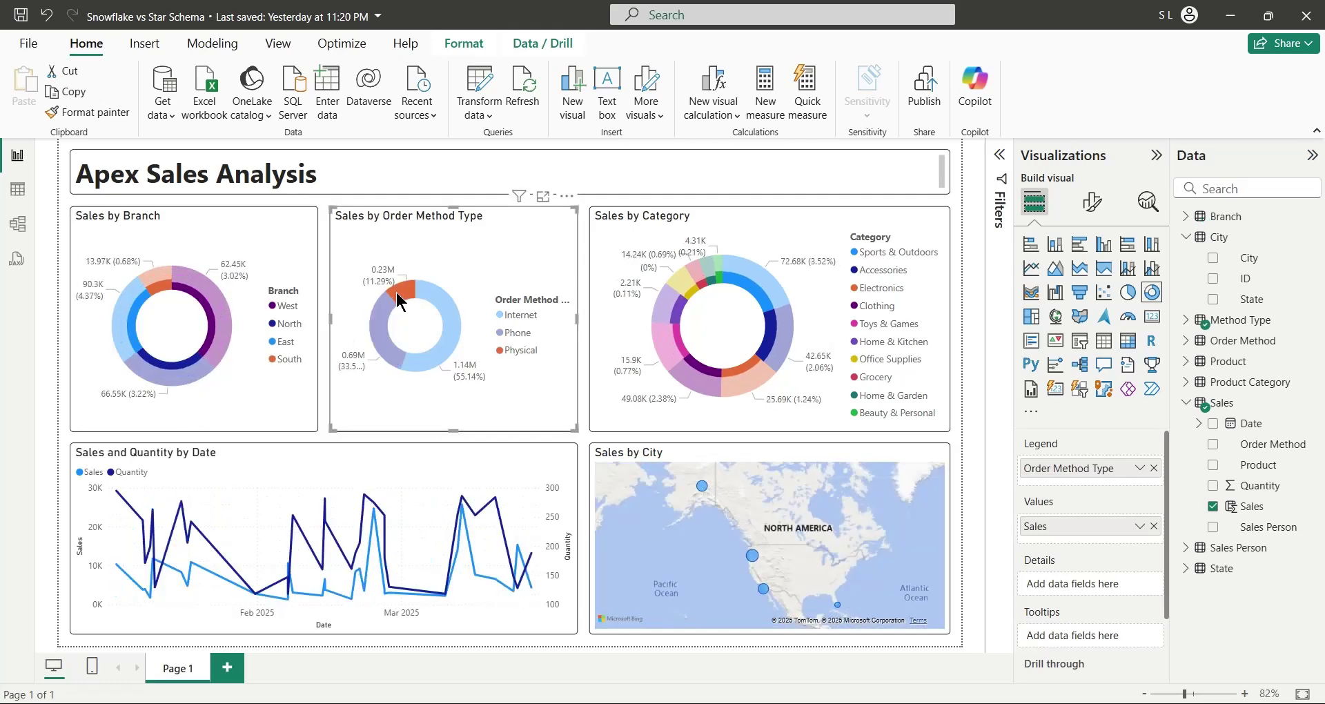
pyautogui.click(424, 299)
pyautogui.click(411, 370)
# Cross-filter the report by the individual segments of the Sales by Category chart one after another, and clear the selection.
pyautogui.click(686, 277)
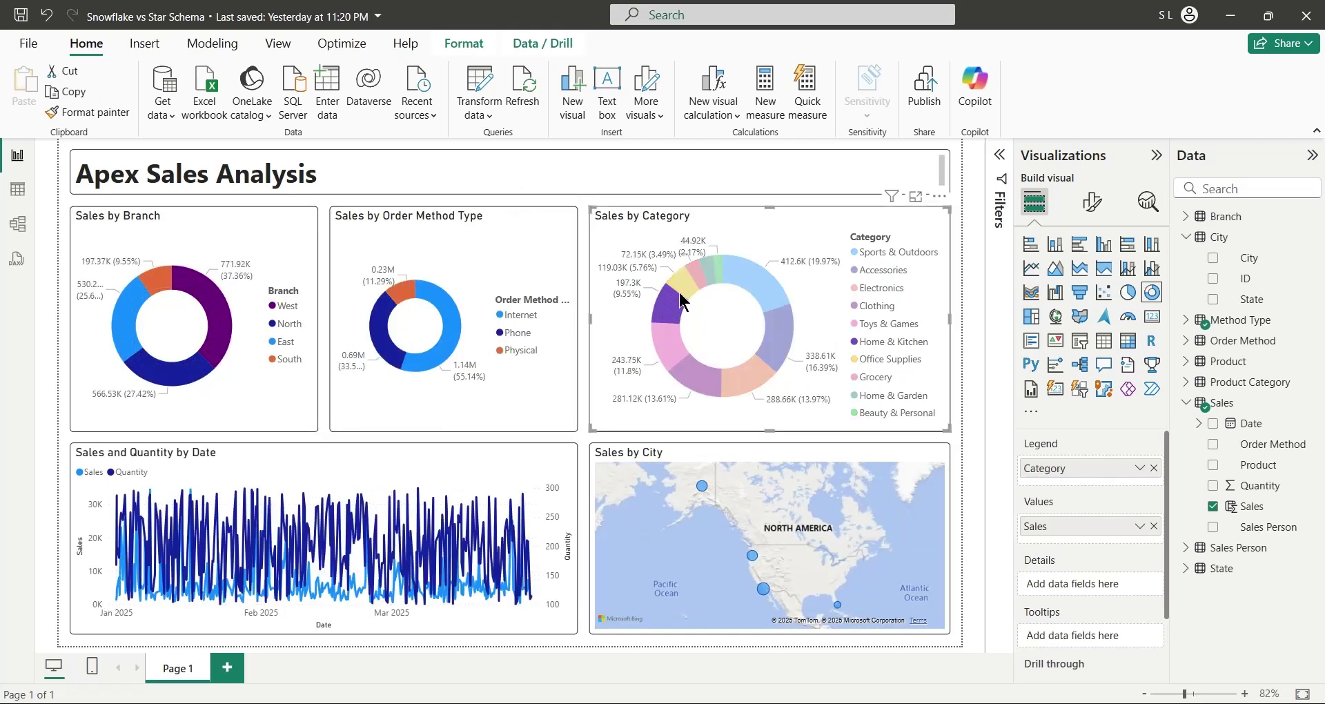
pyautogui.click(707, 260)
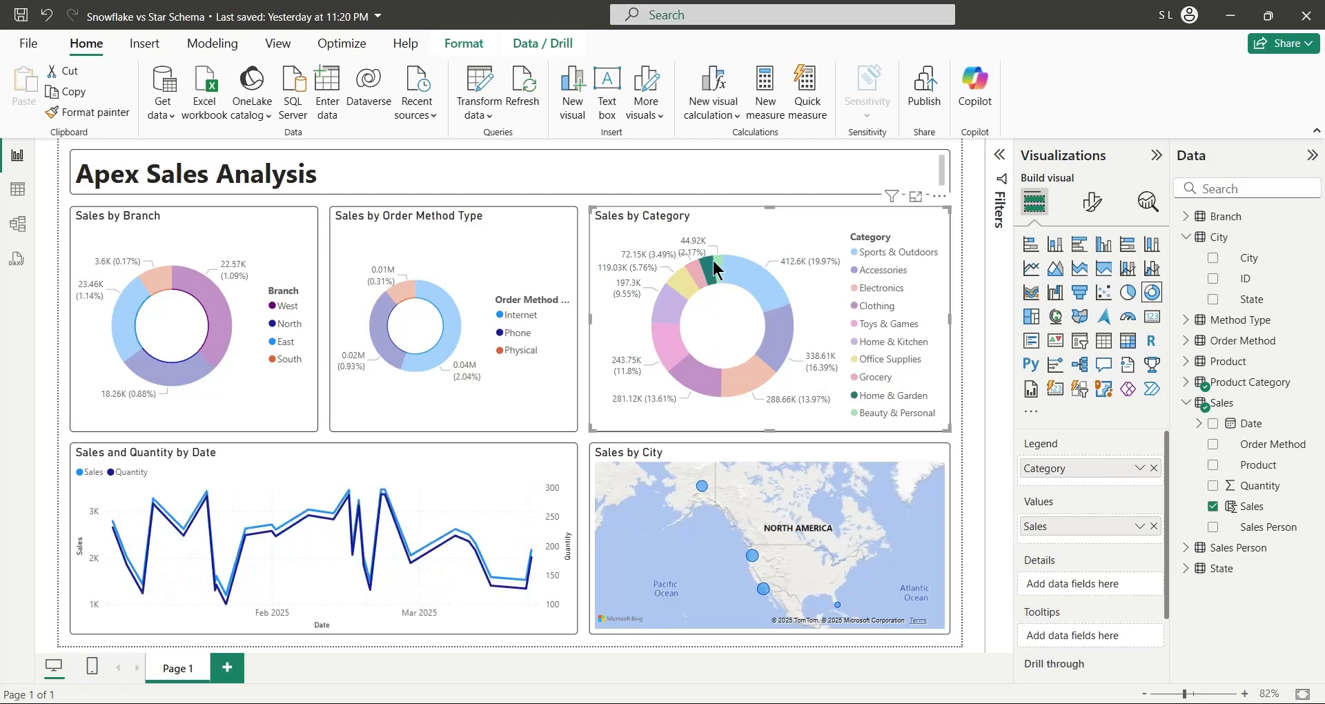
pyautogui.click(714, 260)
pyautogui.click(736, 263)
pyautogui.click(772, 335)
pyautogui.click(735, 371)
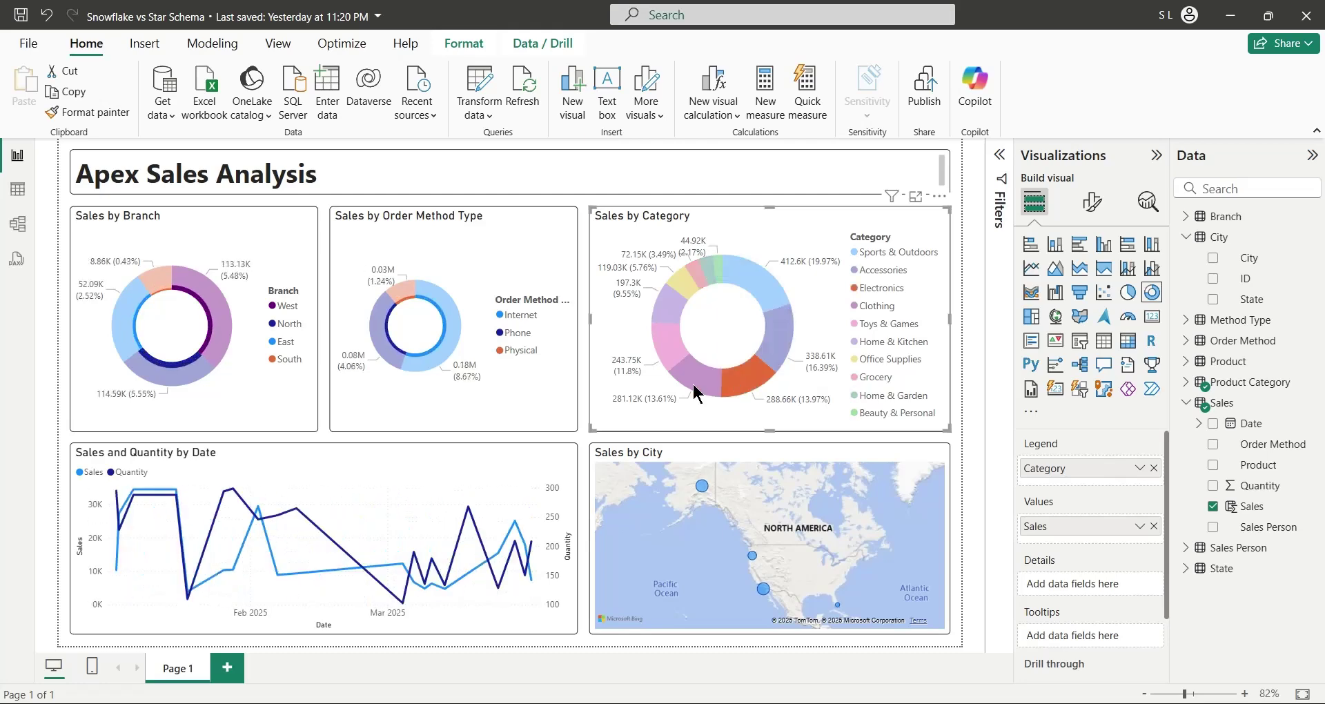
pyautogui.click(693, 383)
pyautogui.click(652, 338)
pyautogui.click(666, 304)
pyautogui.click(658, 317)
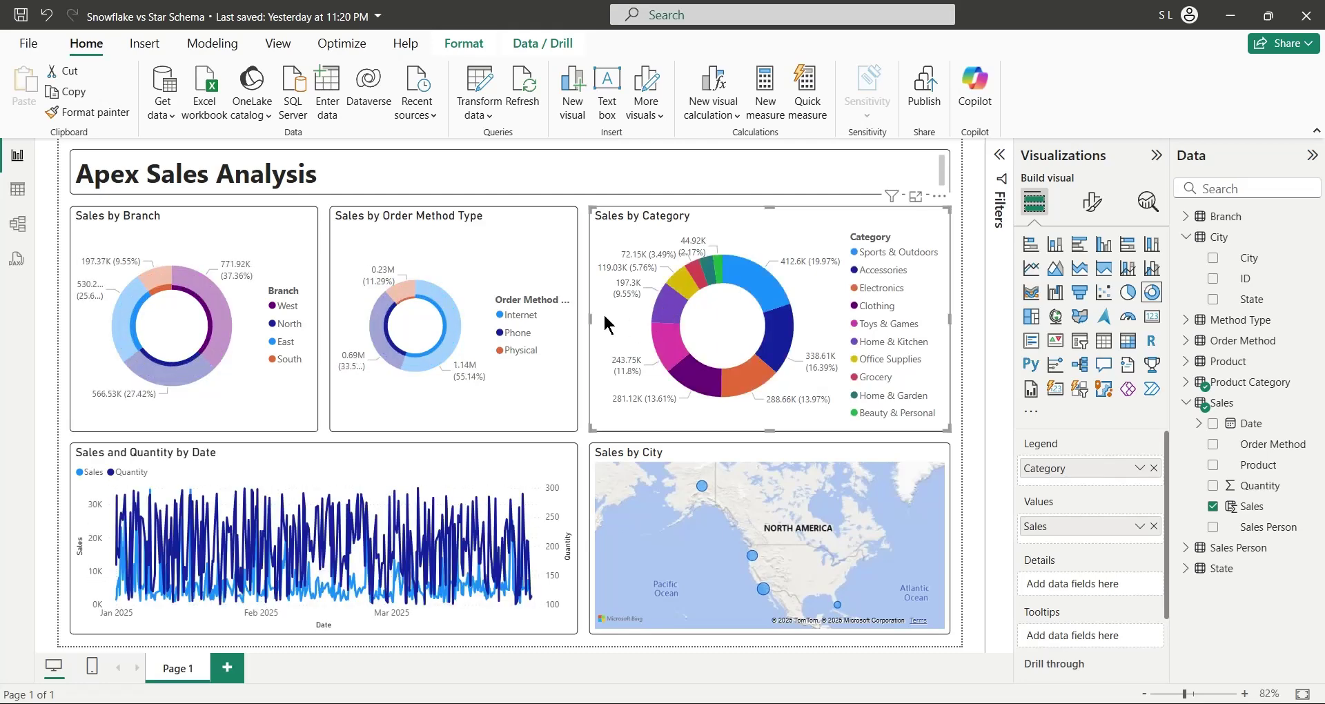
# Examine the table relationships in the model diagram, return to the report and deselect all visuals.
pyautogui.click(19, 227)
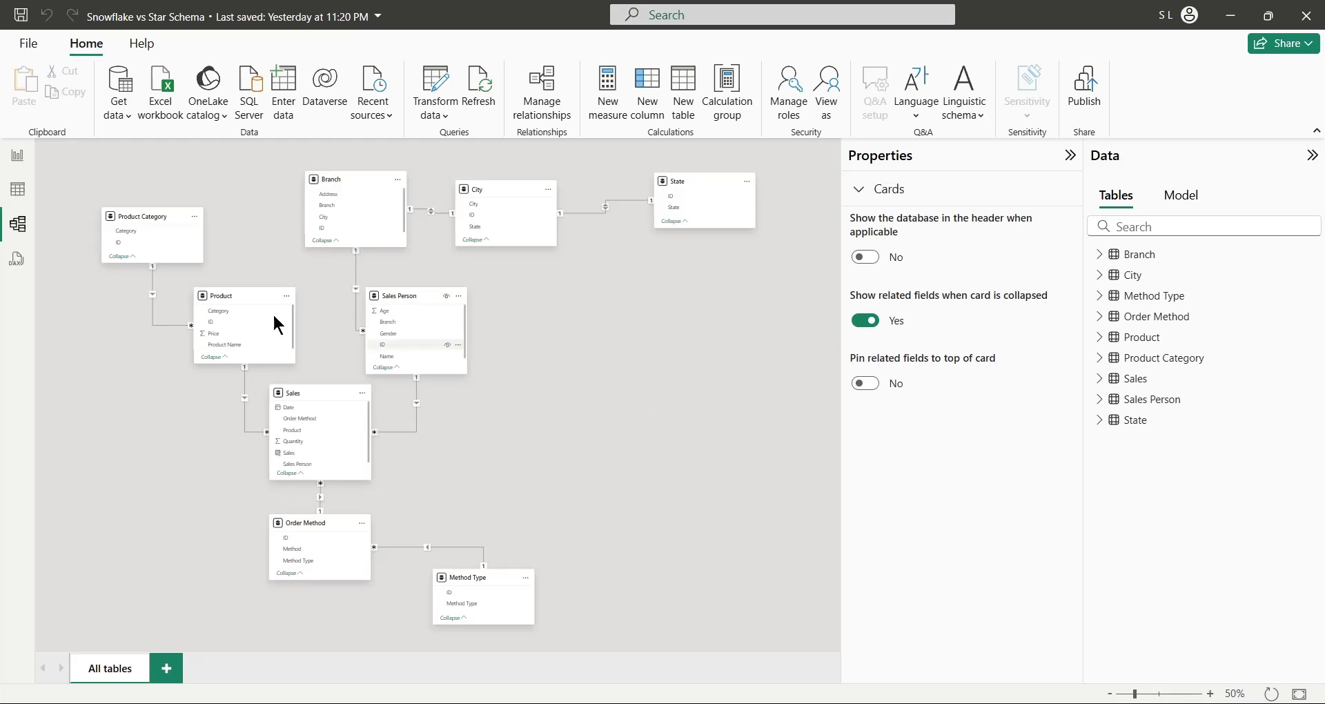
pyautogui.click(17, 156)
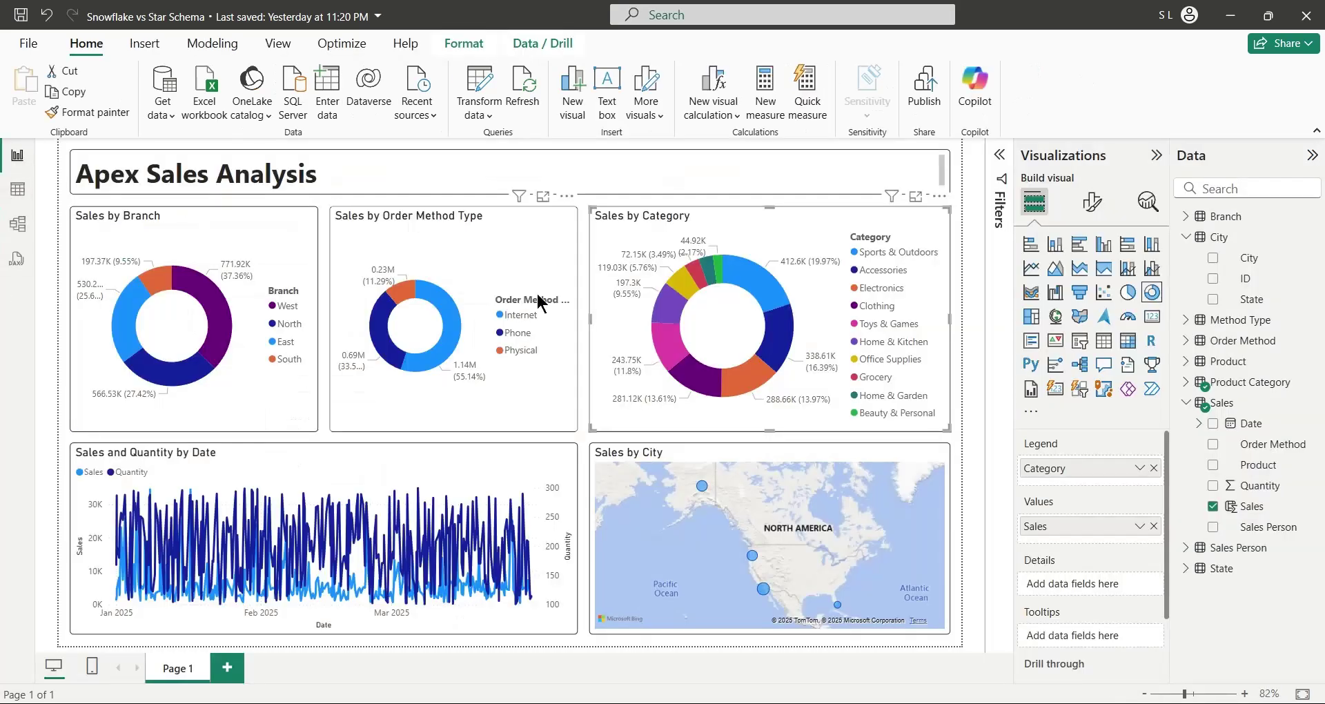
pyautogui.click(965, 320)
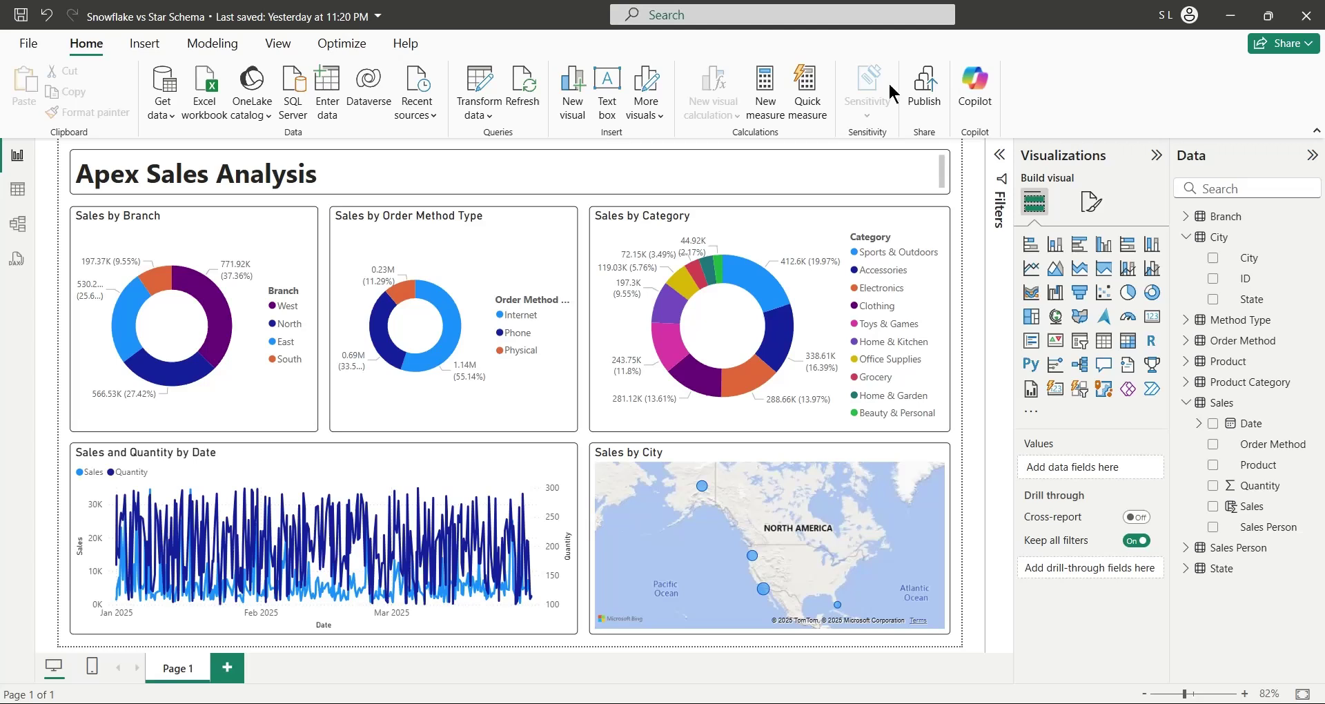
pyautogui.click(882, 160)
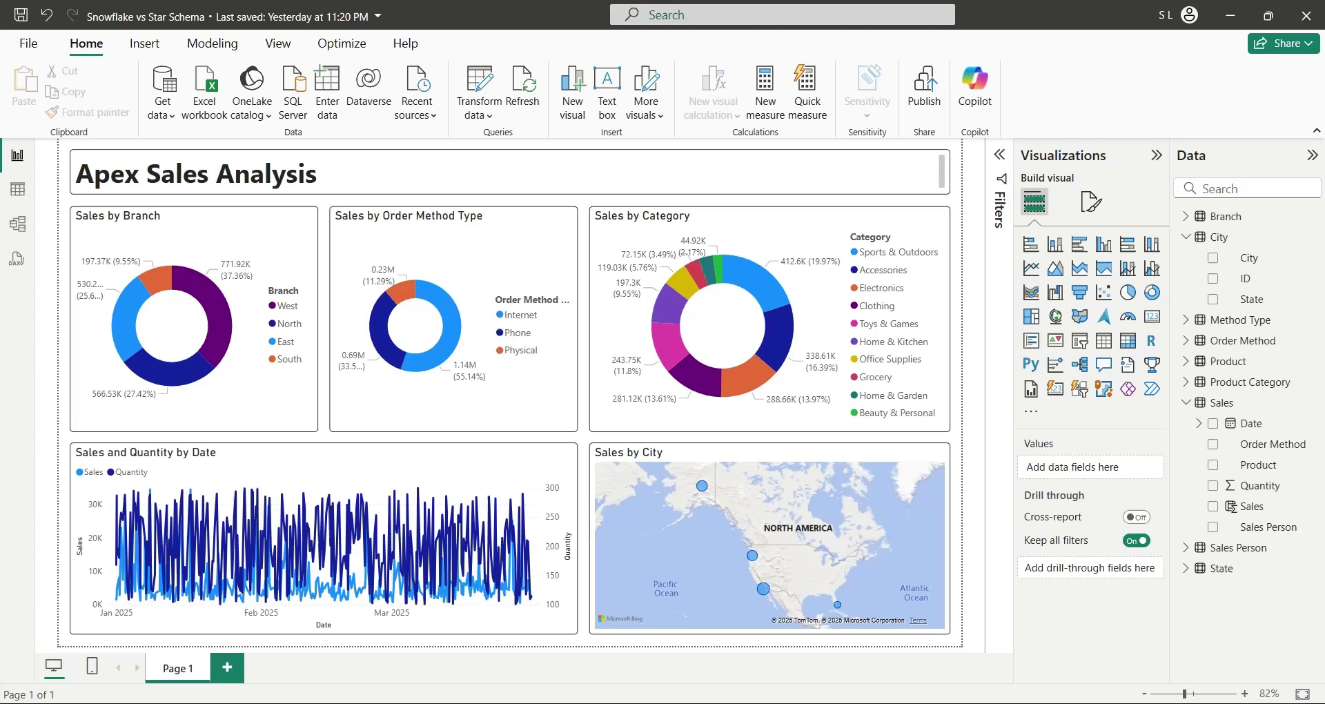